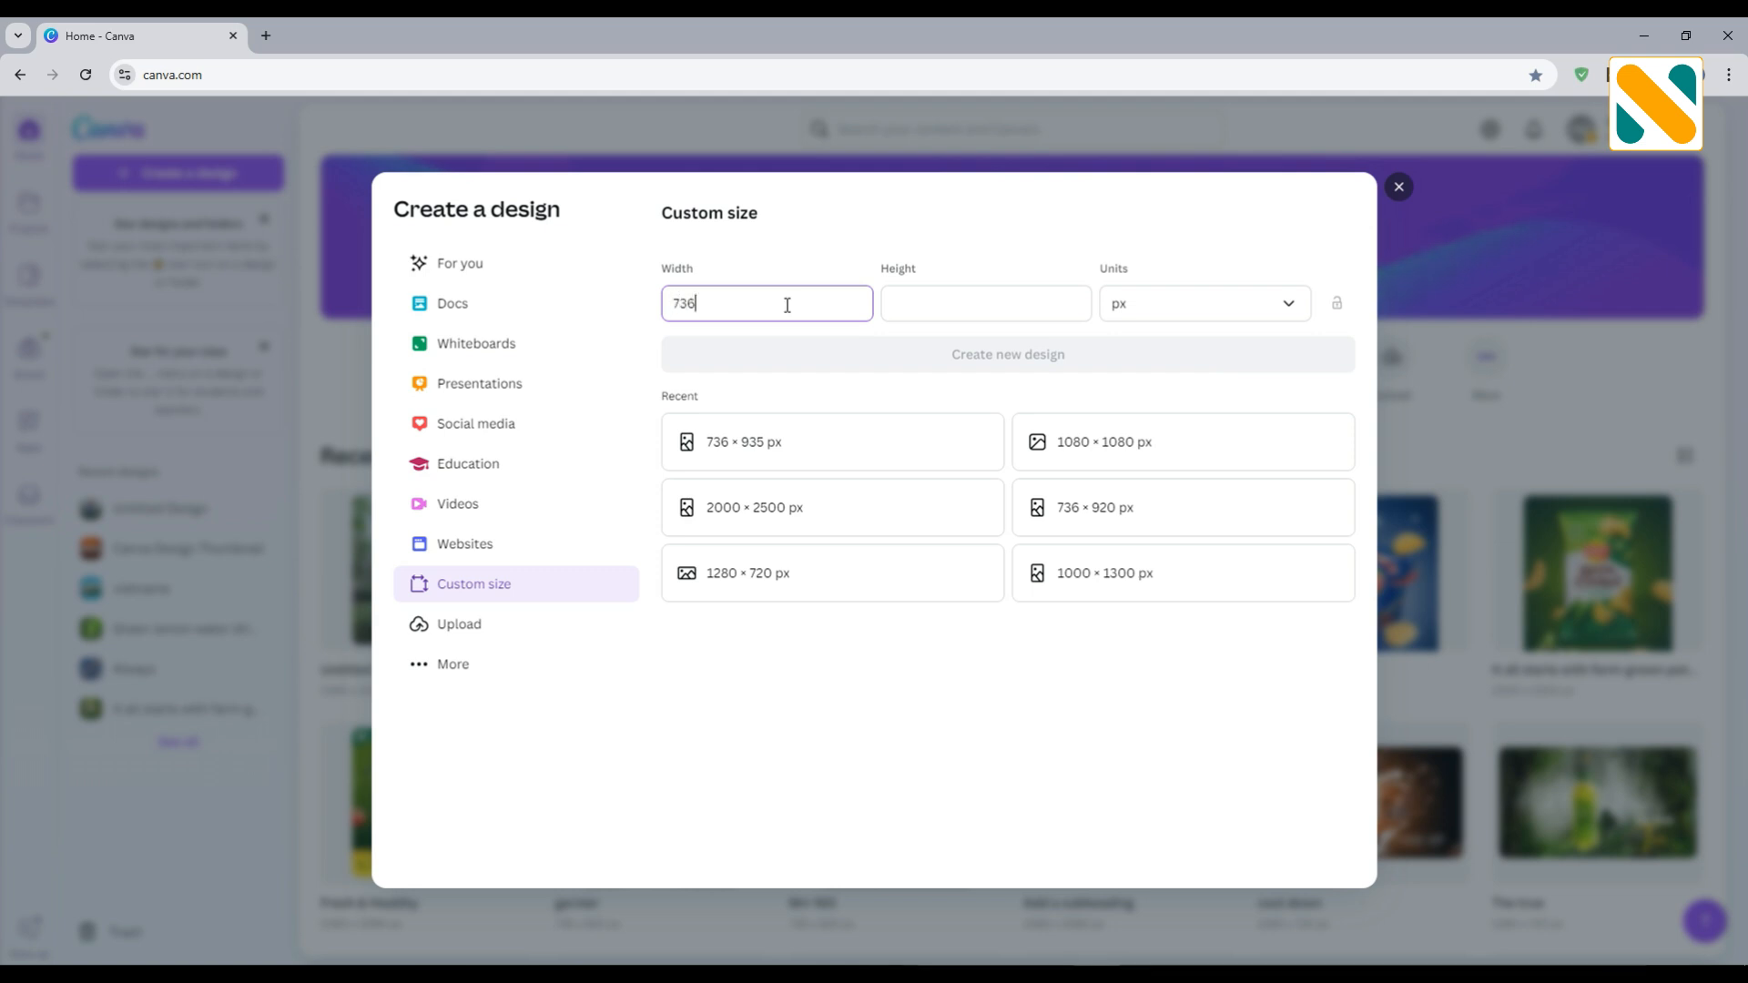
# - Set the custom design height to 935 px and create the new design
pyautogui.click(942, 297)
pyautogui.write('935')
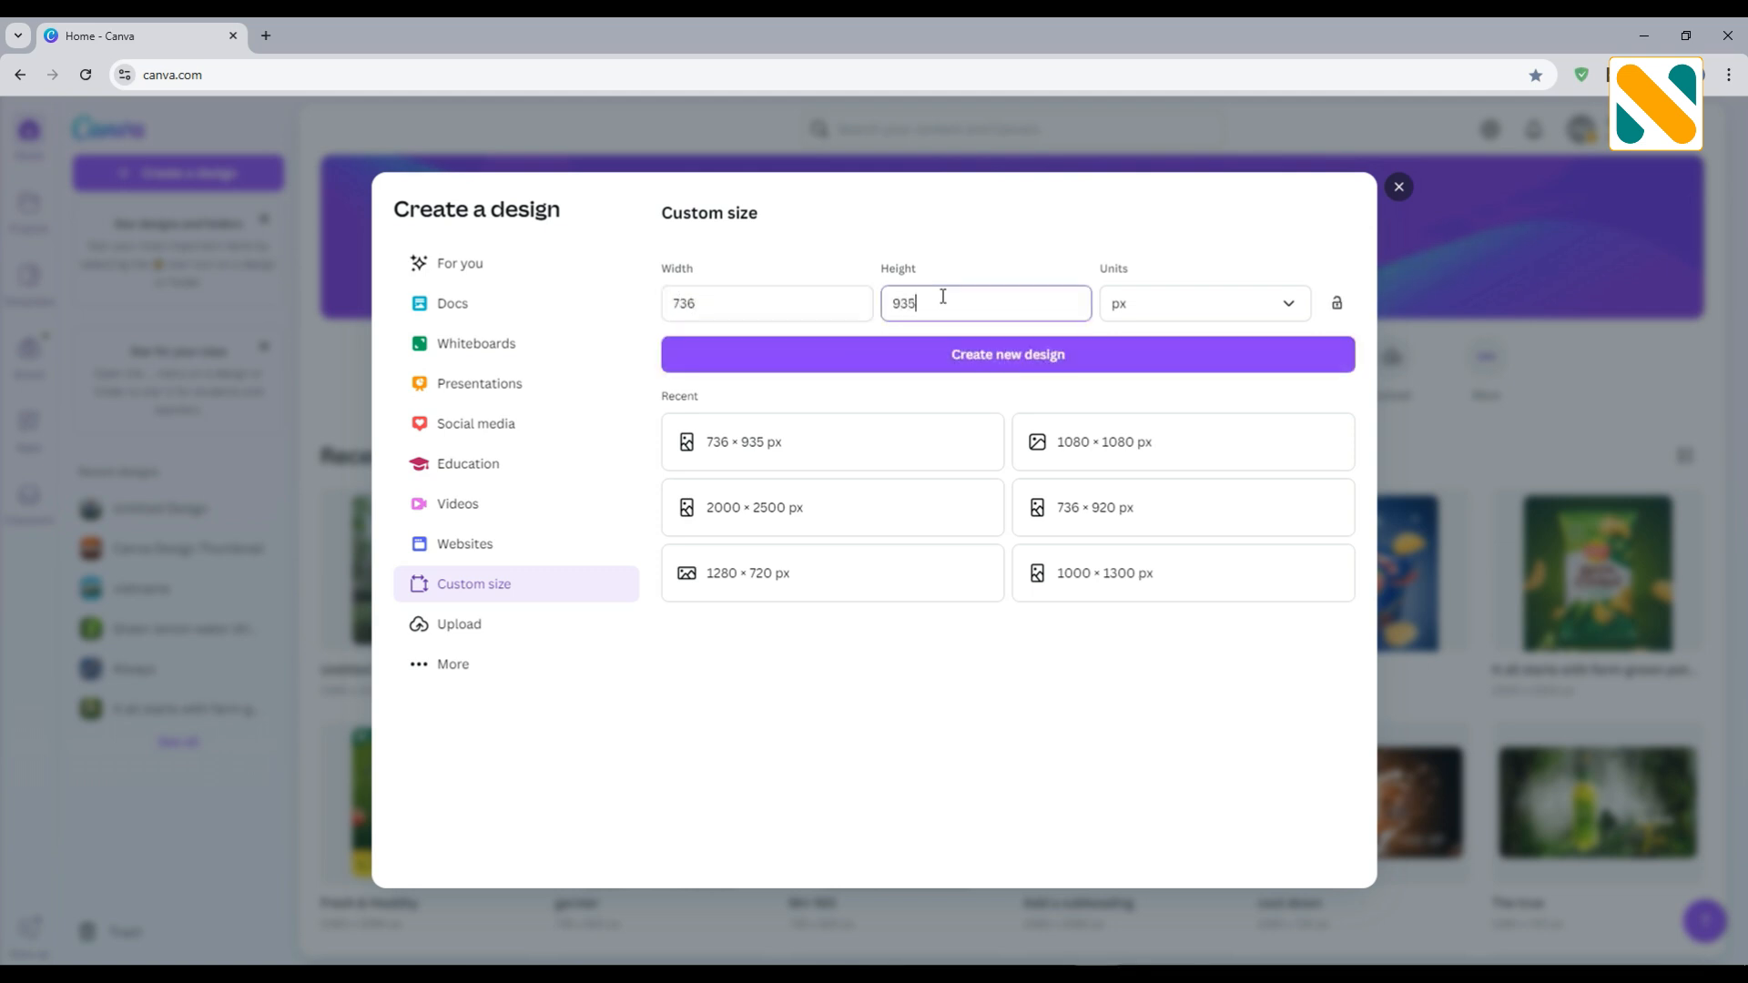
pyautogui.click(955, 357)
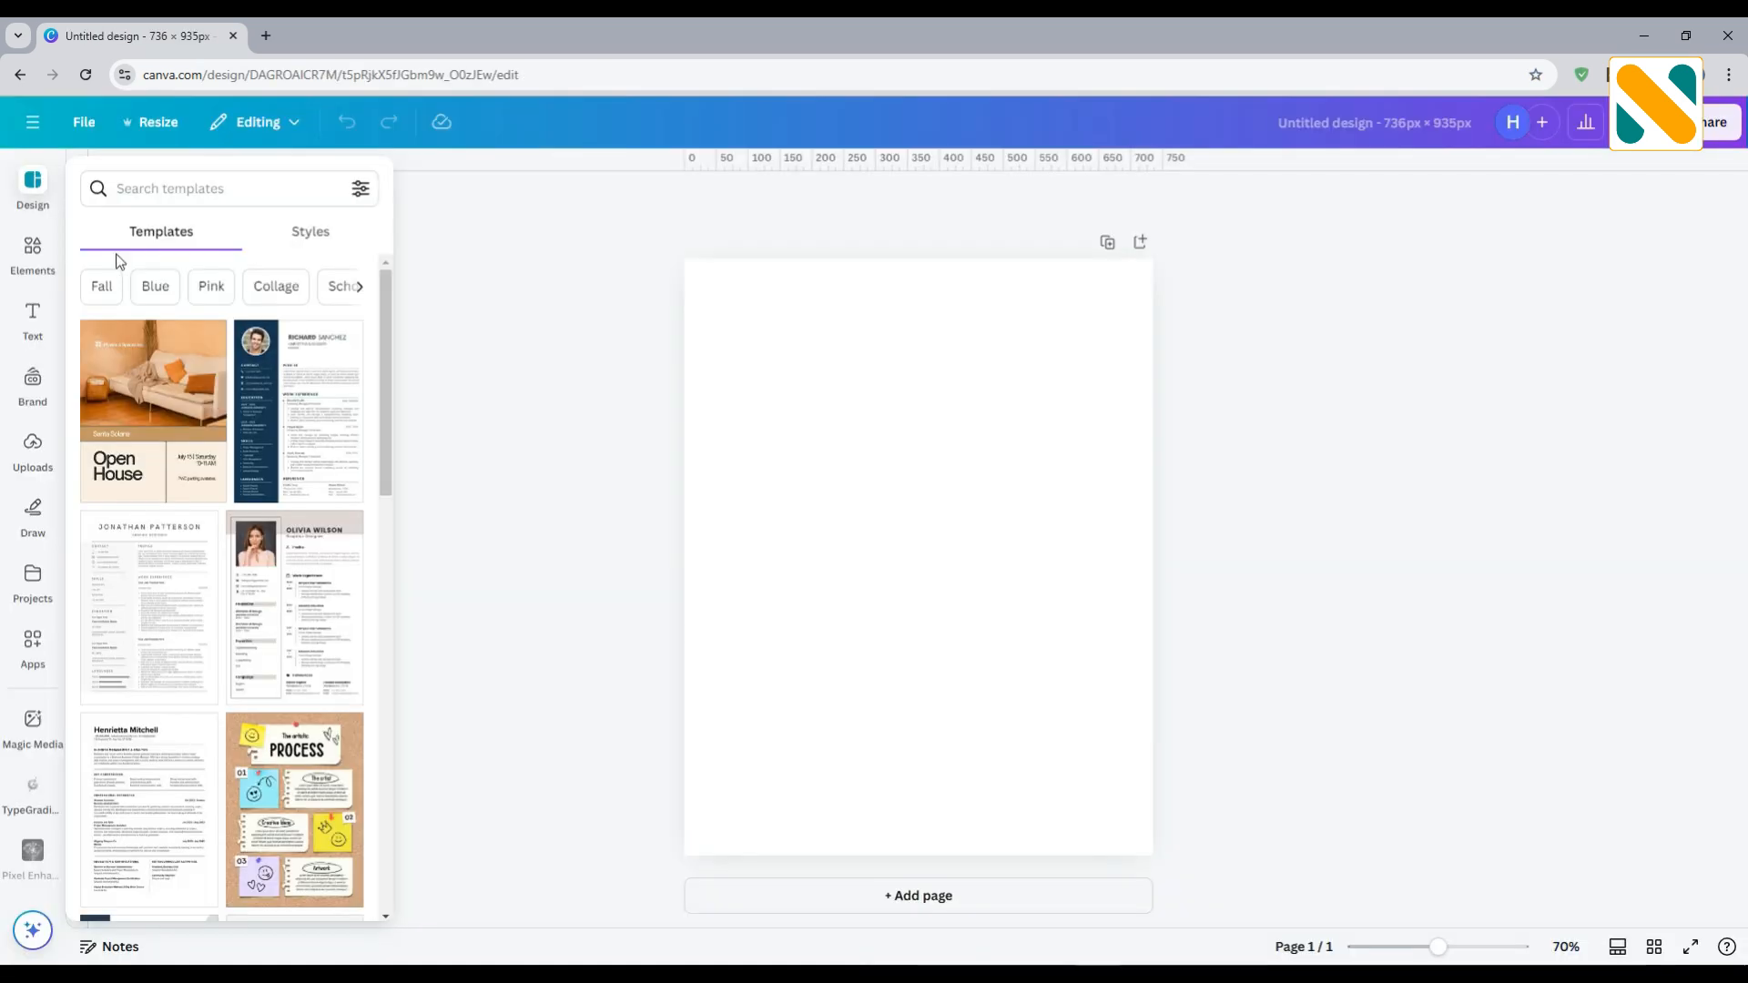
# - Search the elements for "nature" and limit the results to photos
pyautogui.click(32, 253)
pyautogui.click(199, 181)
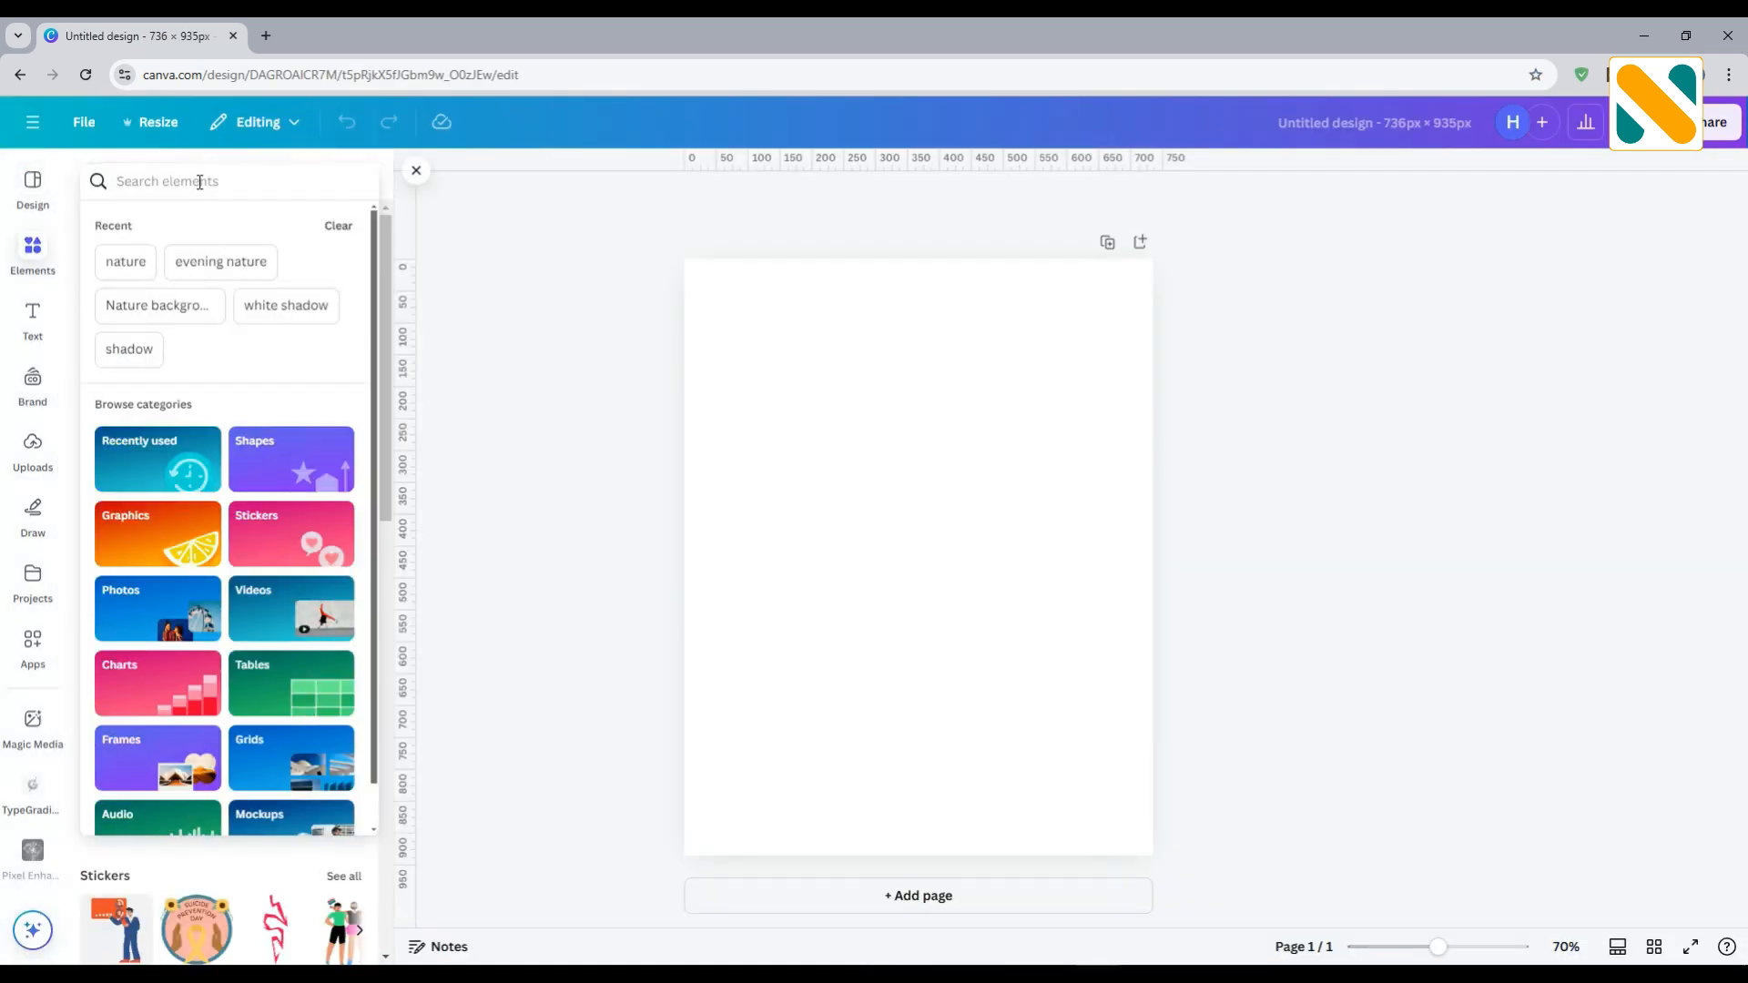
pyautogui.write('nature')
pyautogui.press('Return')
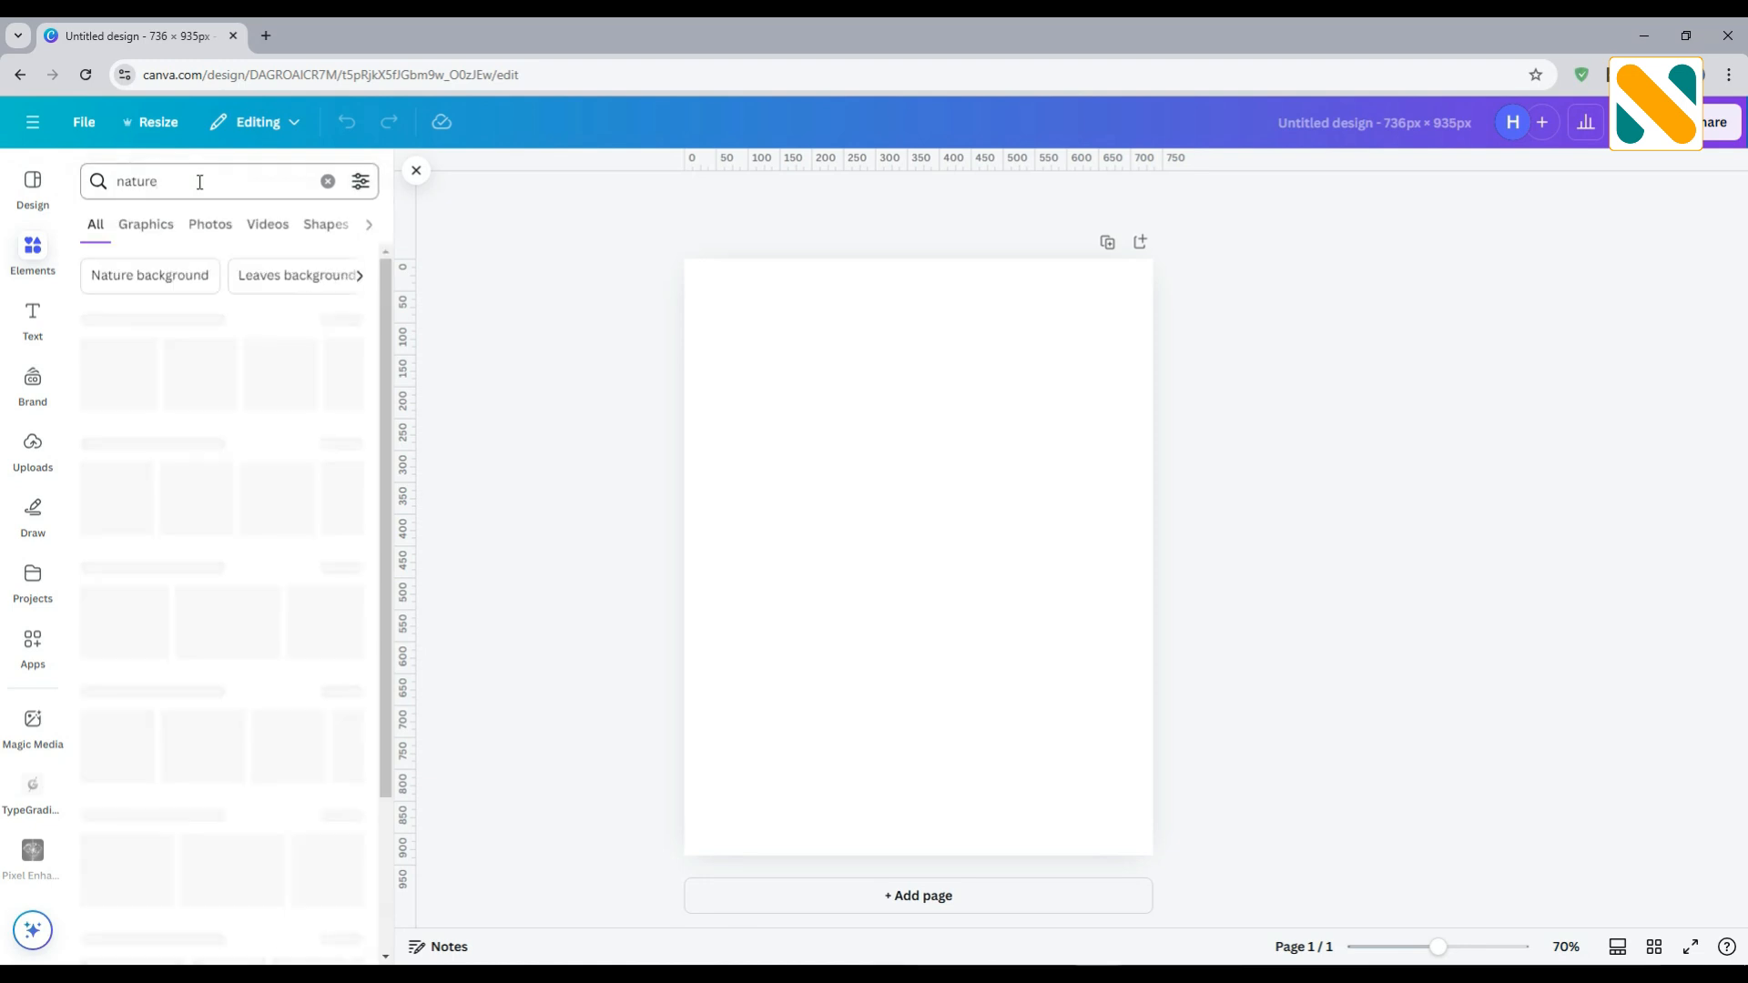
pyautogui.click(209, 225)
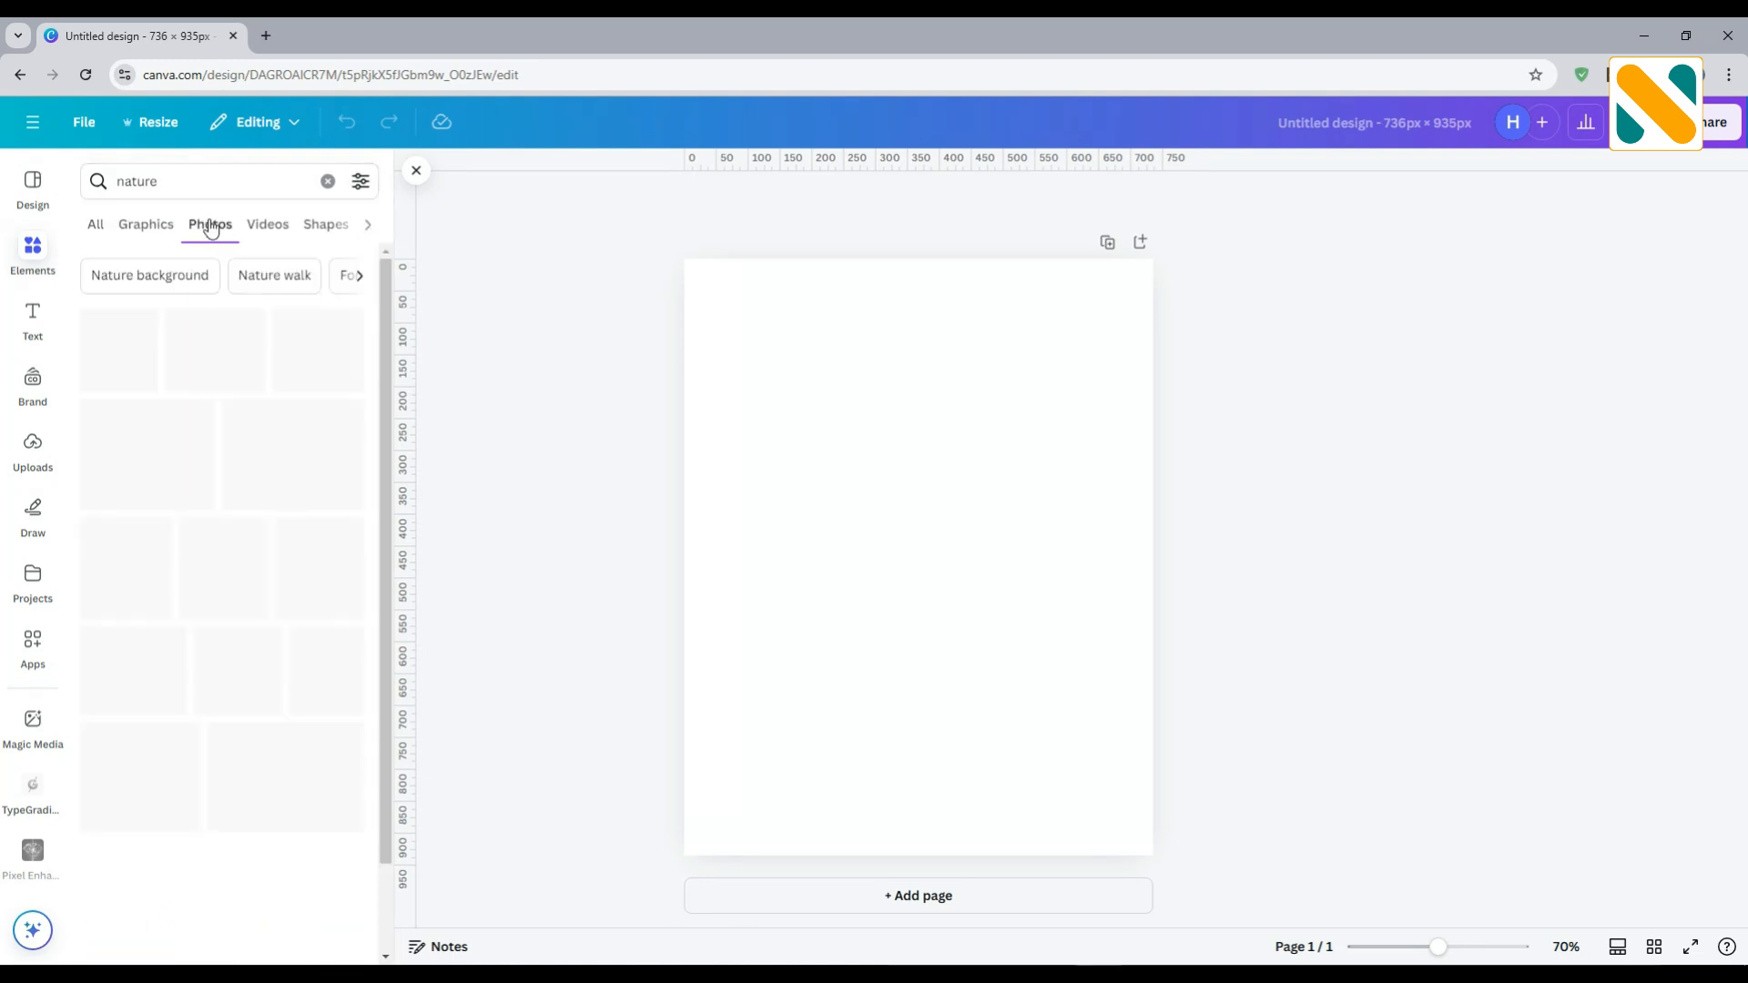
# - Add the golden sunset mountain landscape photo to the page and set it as the background
pyautogui.click(174, 535)
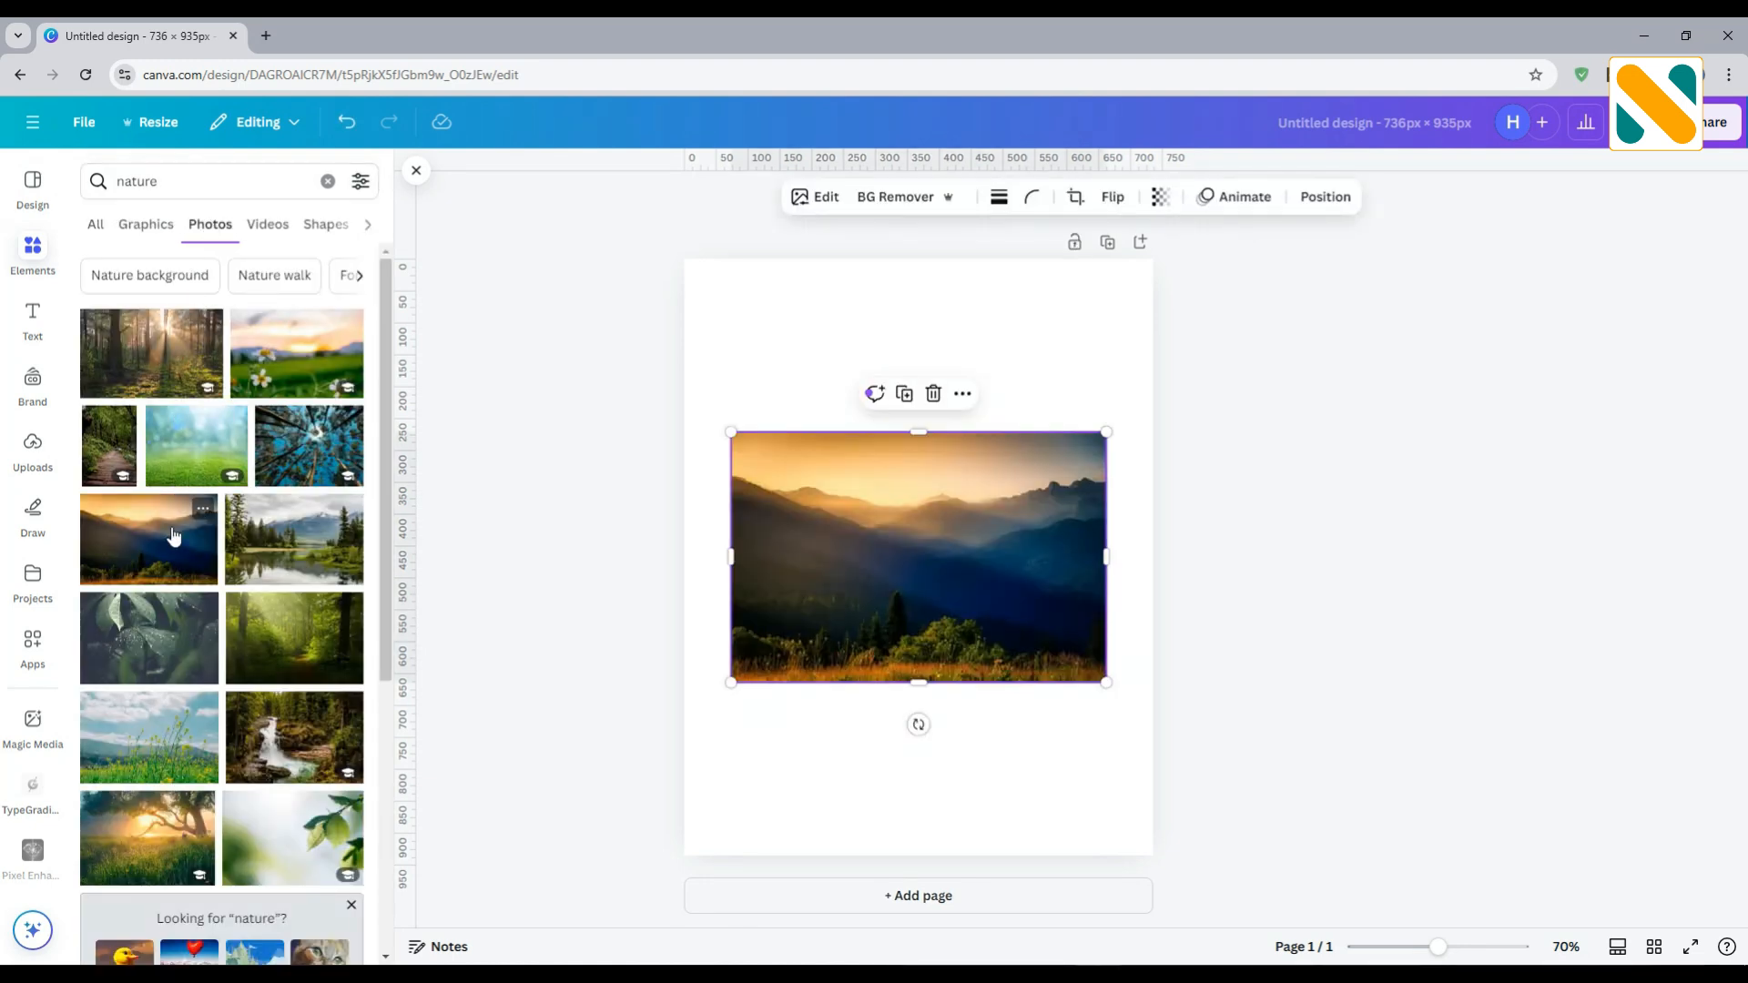
pyautogui.click(963, 410)
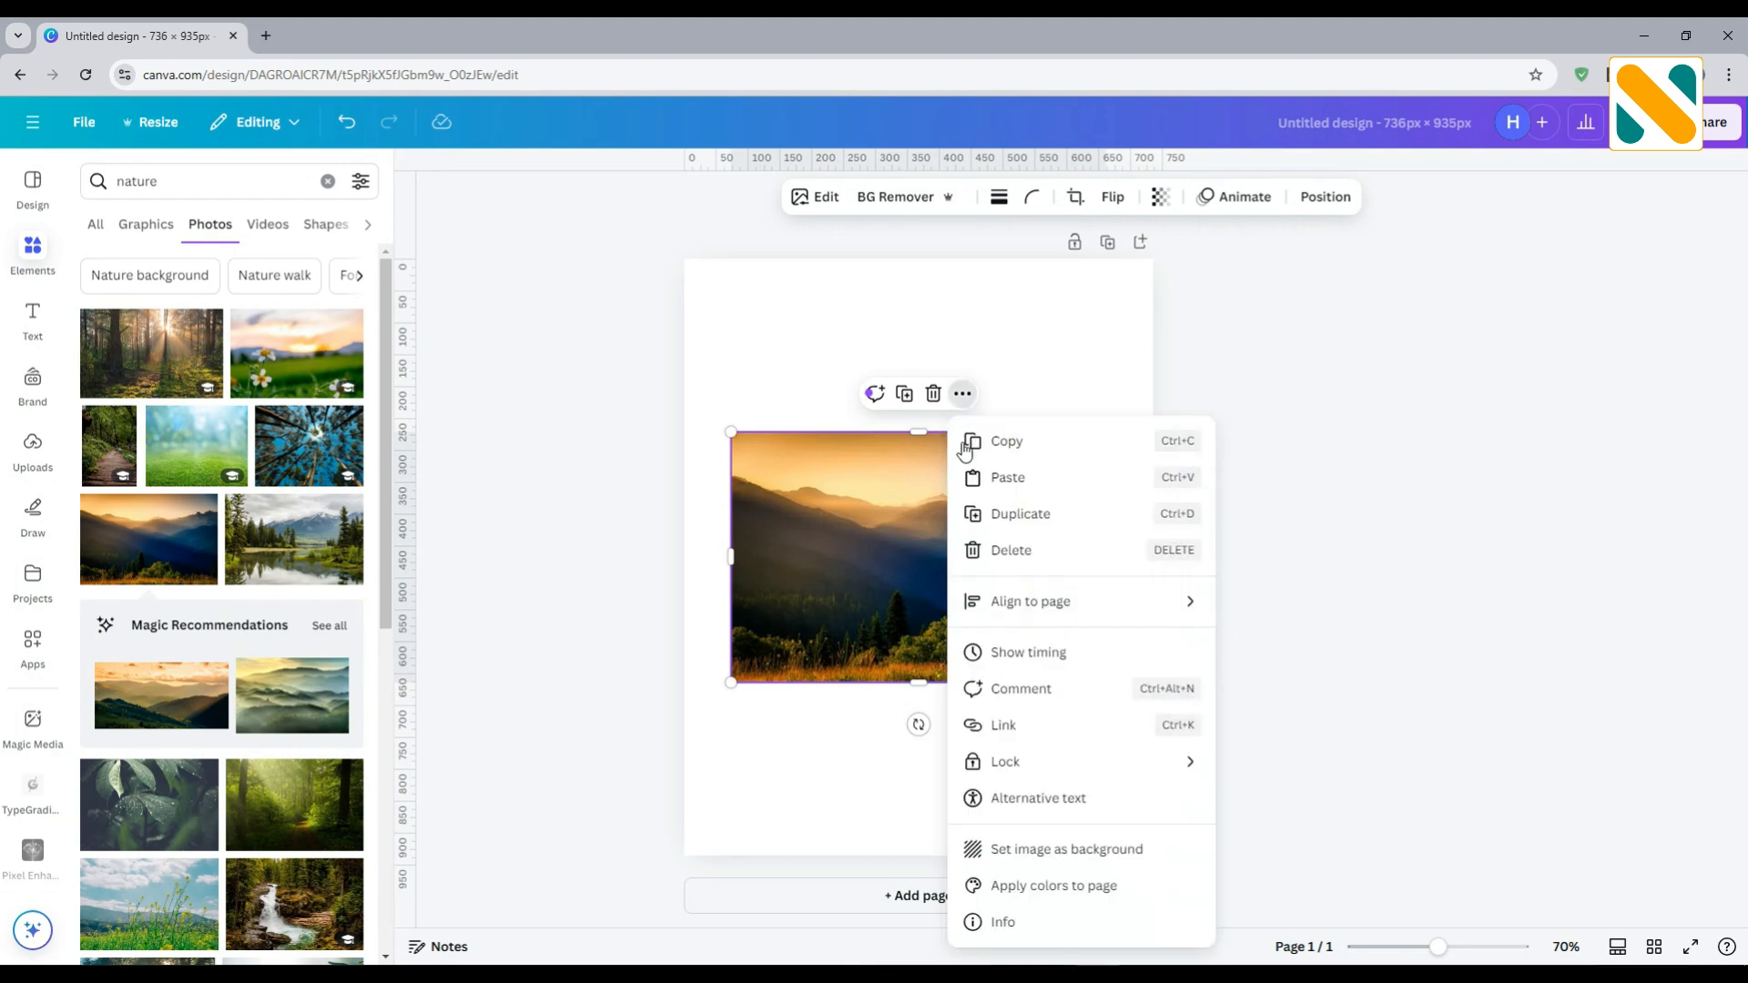
pyautogui.click(1021, 847)
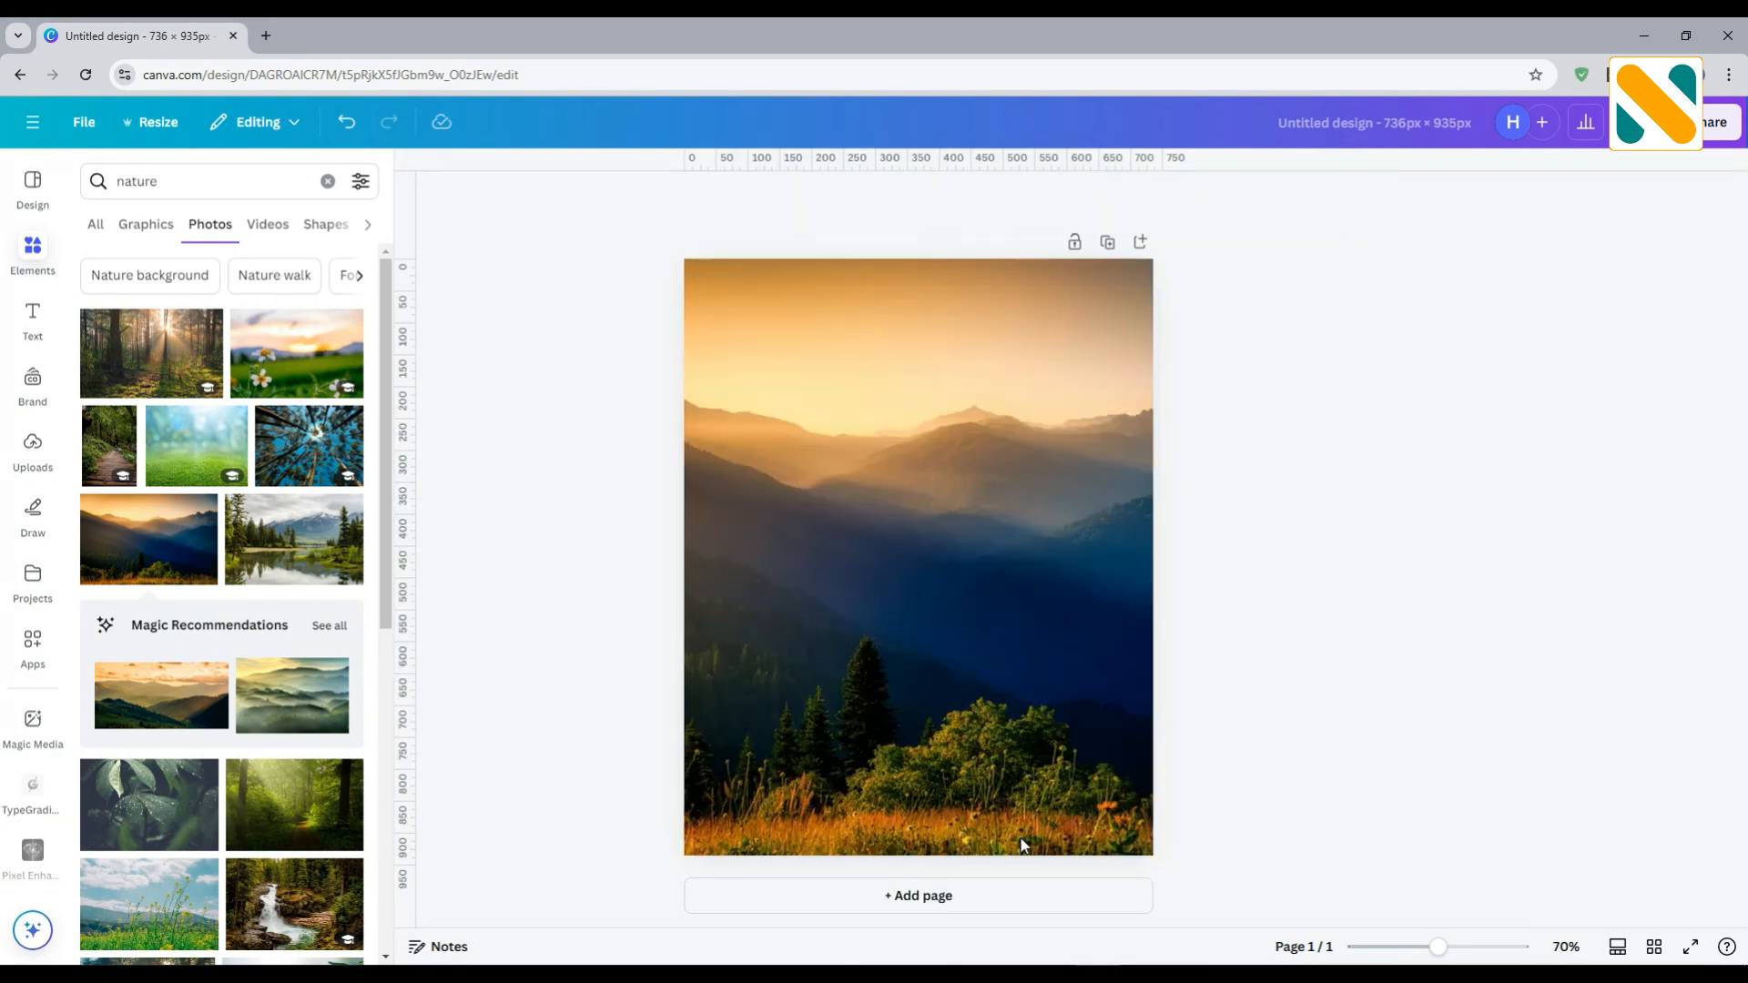
# - Apply a whole-image blur with intensity 30 to the mountain background
pyautogui.click(924, 488)
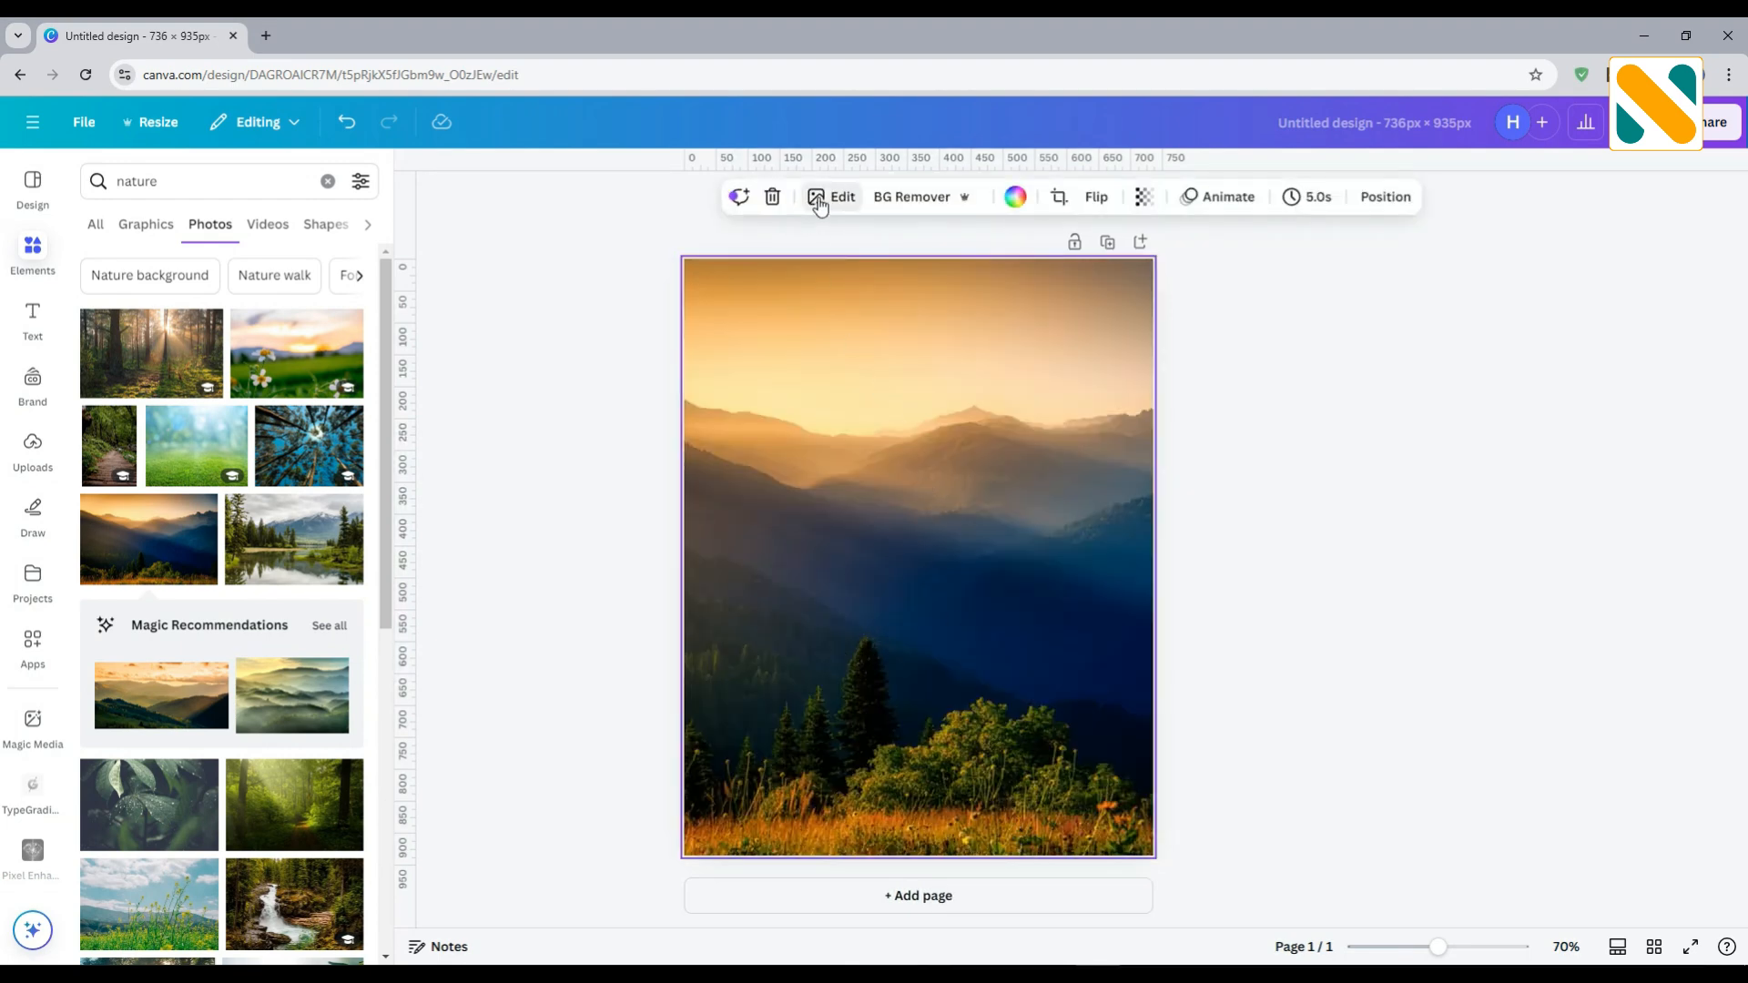
pyautogui.click(821, 203)
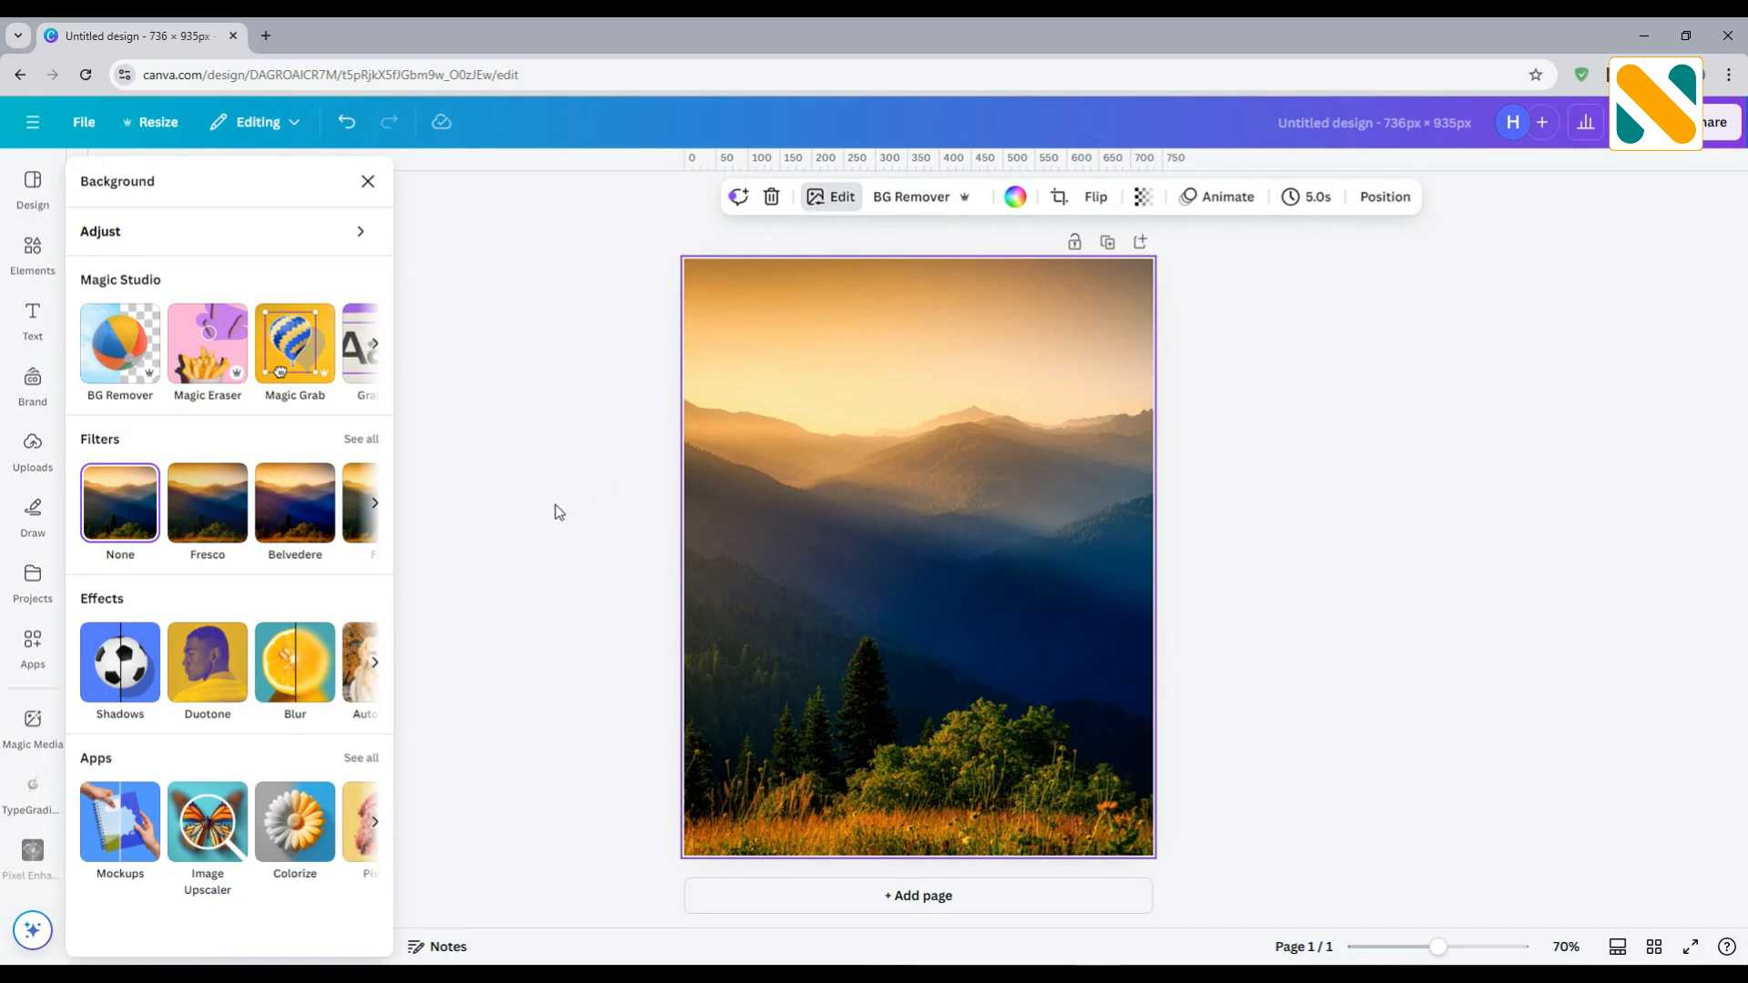
pyautogui.click(298, 657)
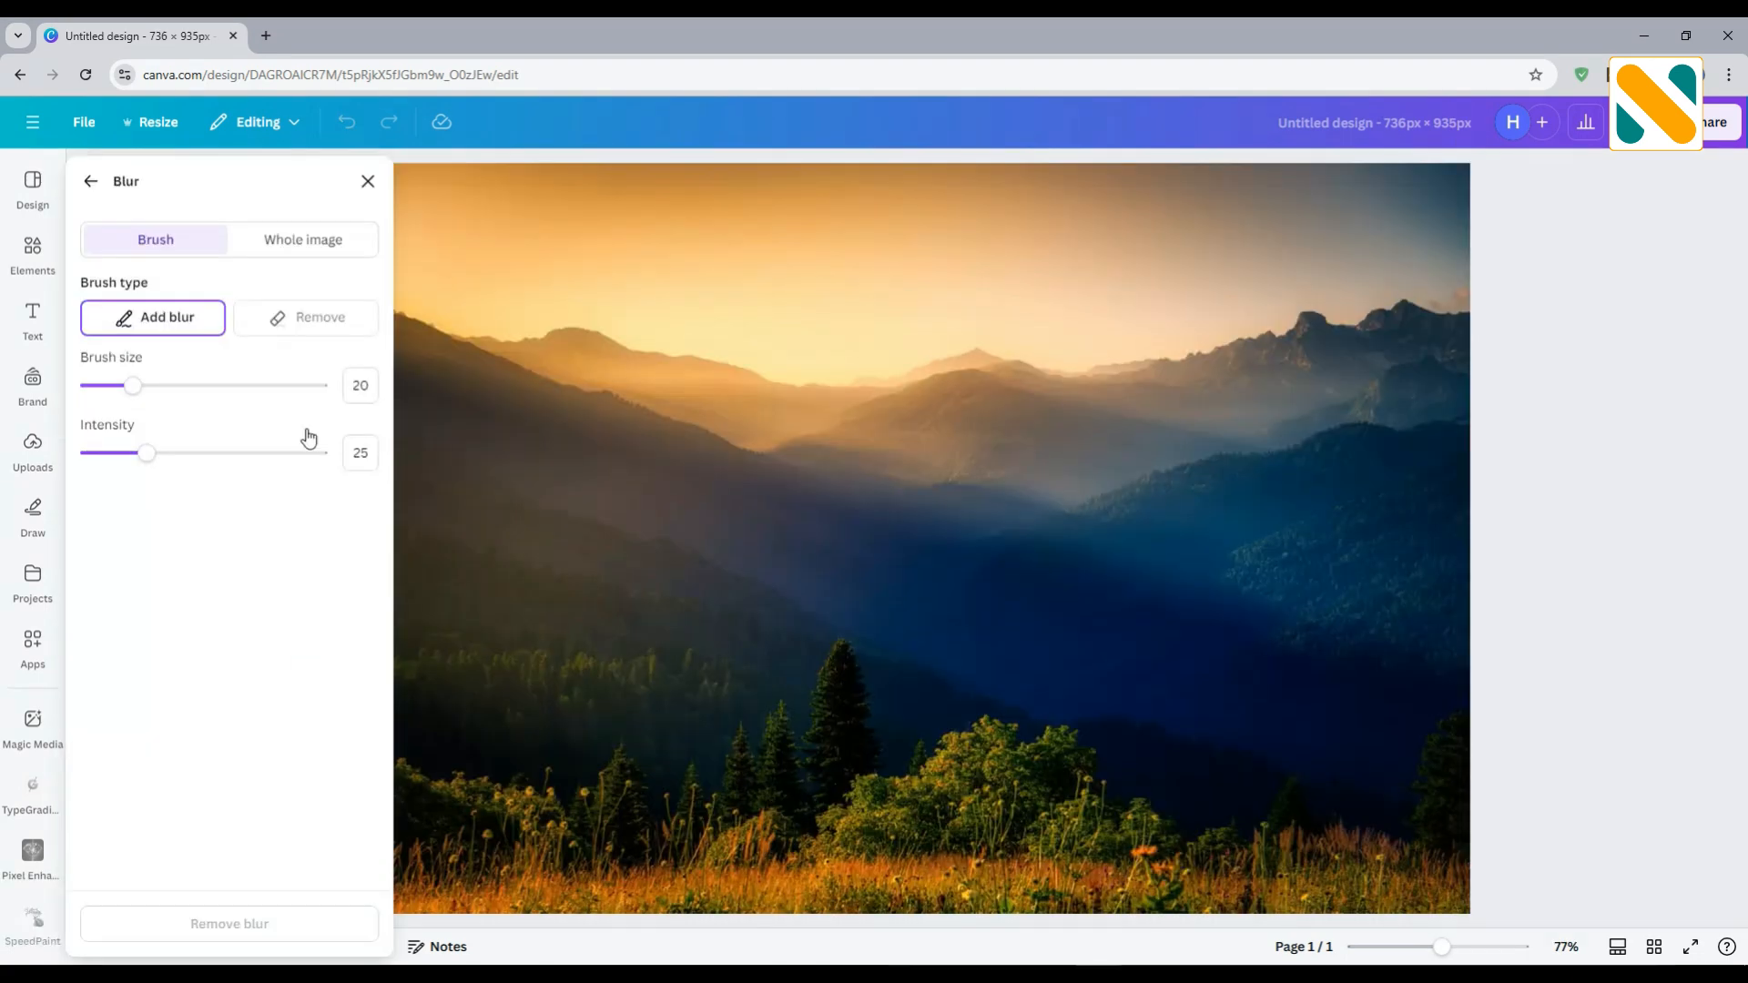
pyautogui.click(328, 244)
pyautogui.click(360, 321)
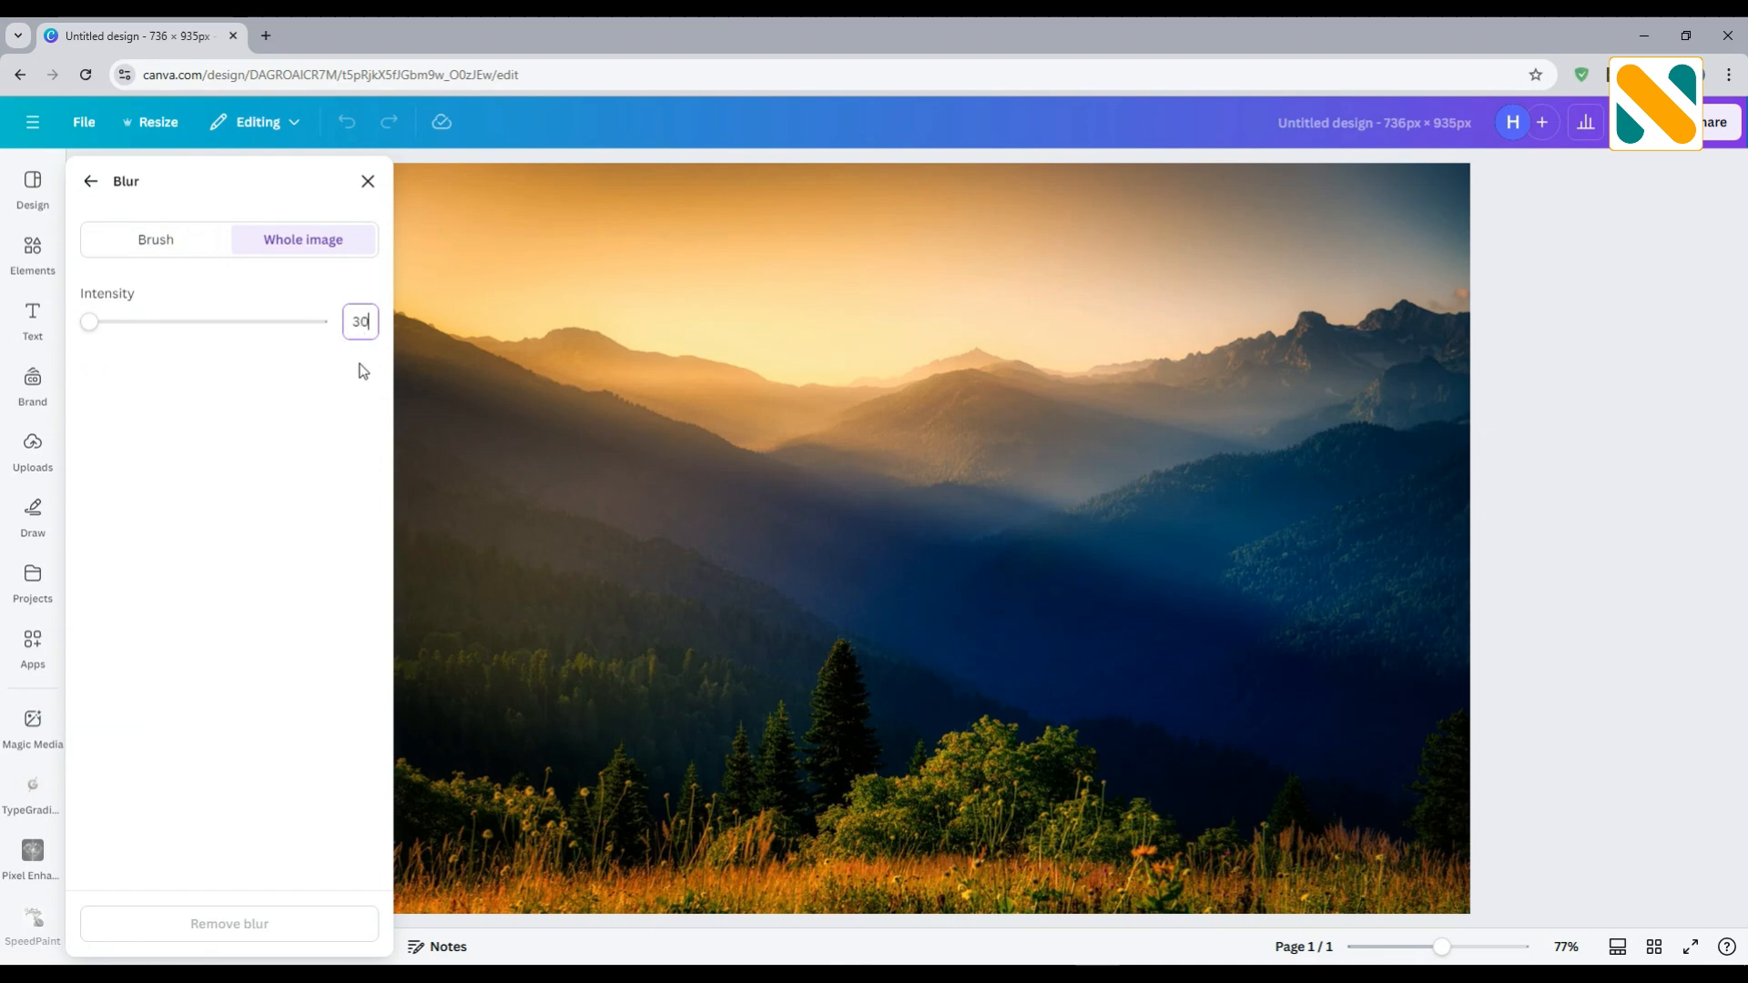
pyautogui.press('Return')
pyautogui.click(88, 185)
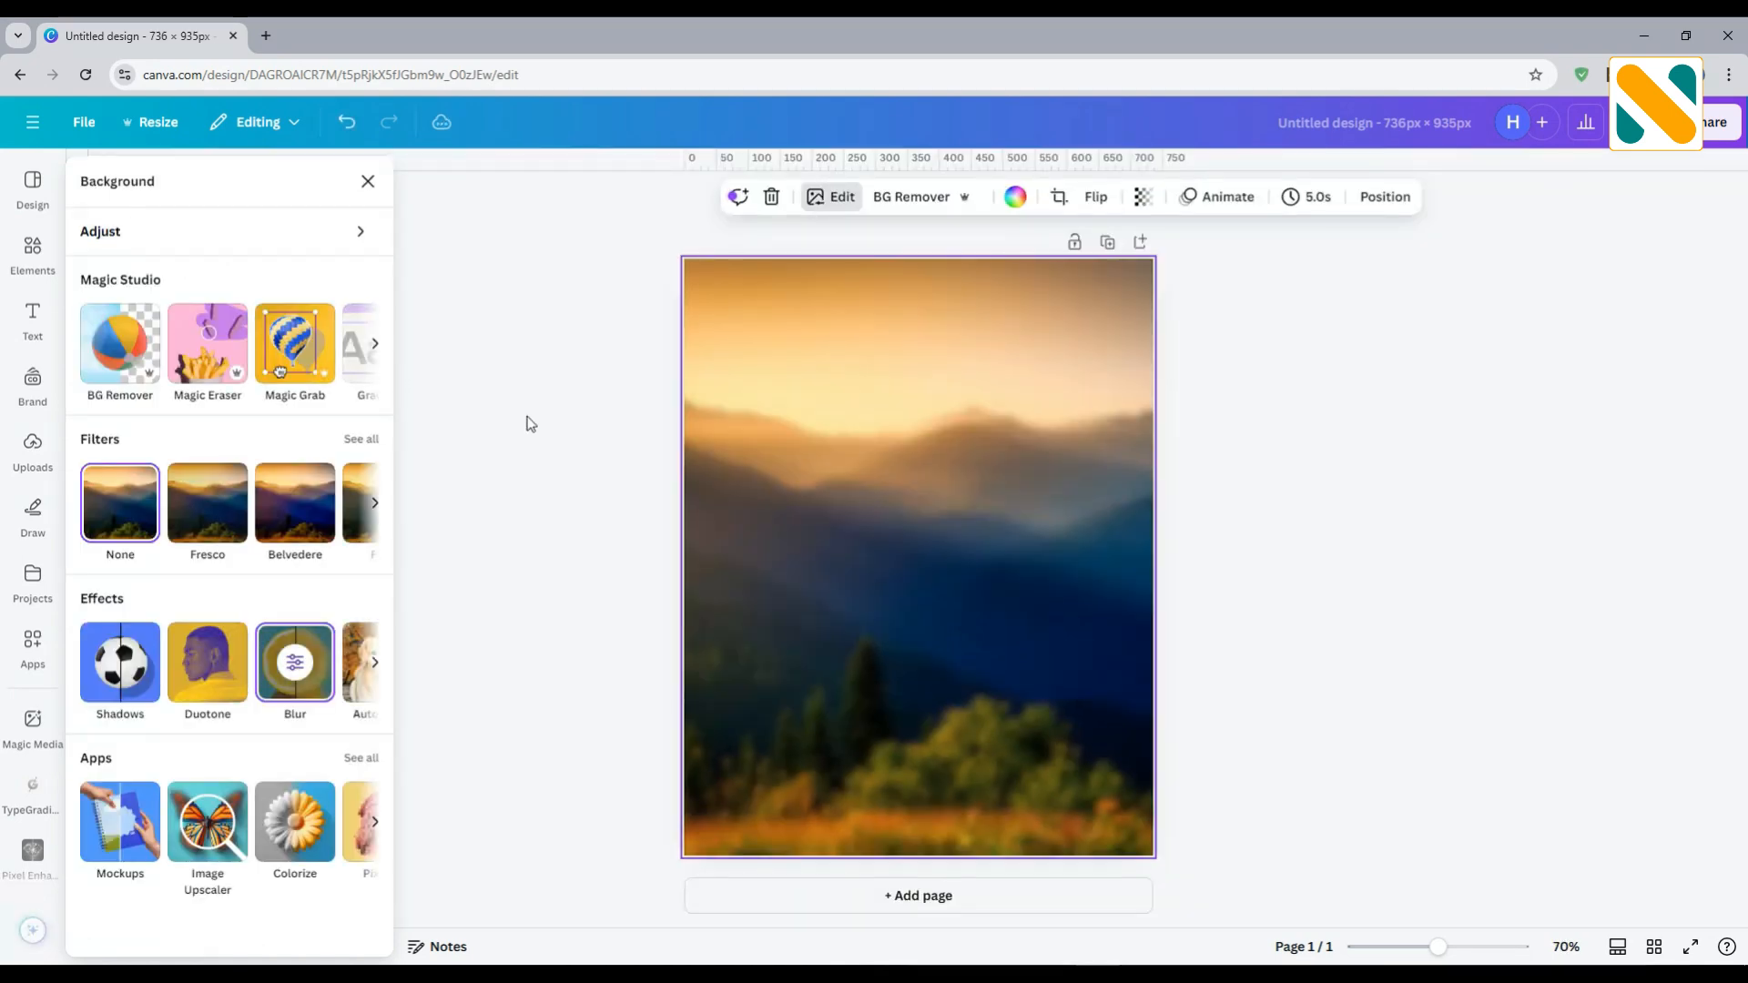
# - Search the photos for "wooden" and add the one with a plank tabletop in front of a dark blurred bar
pyautogui.click(33, 252)
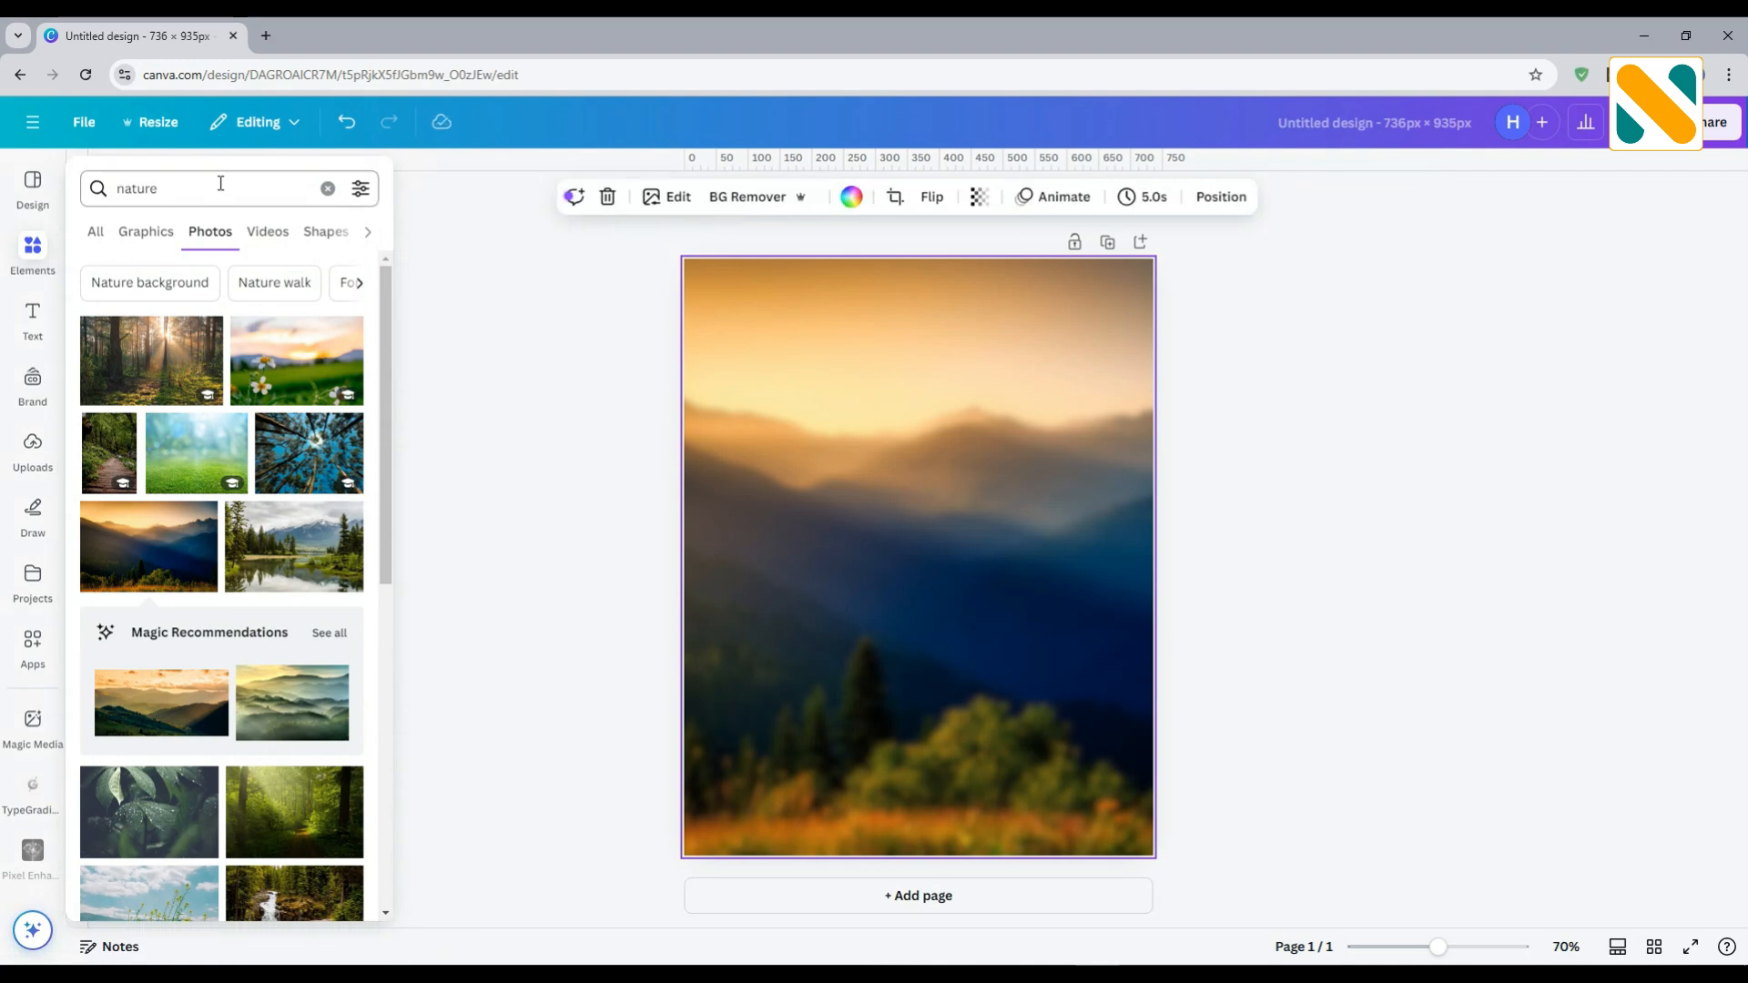
pyautogui.click(179, 183)
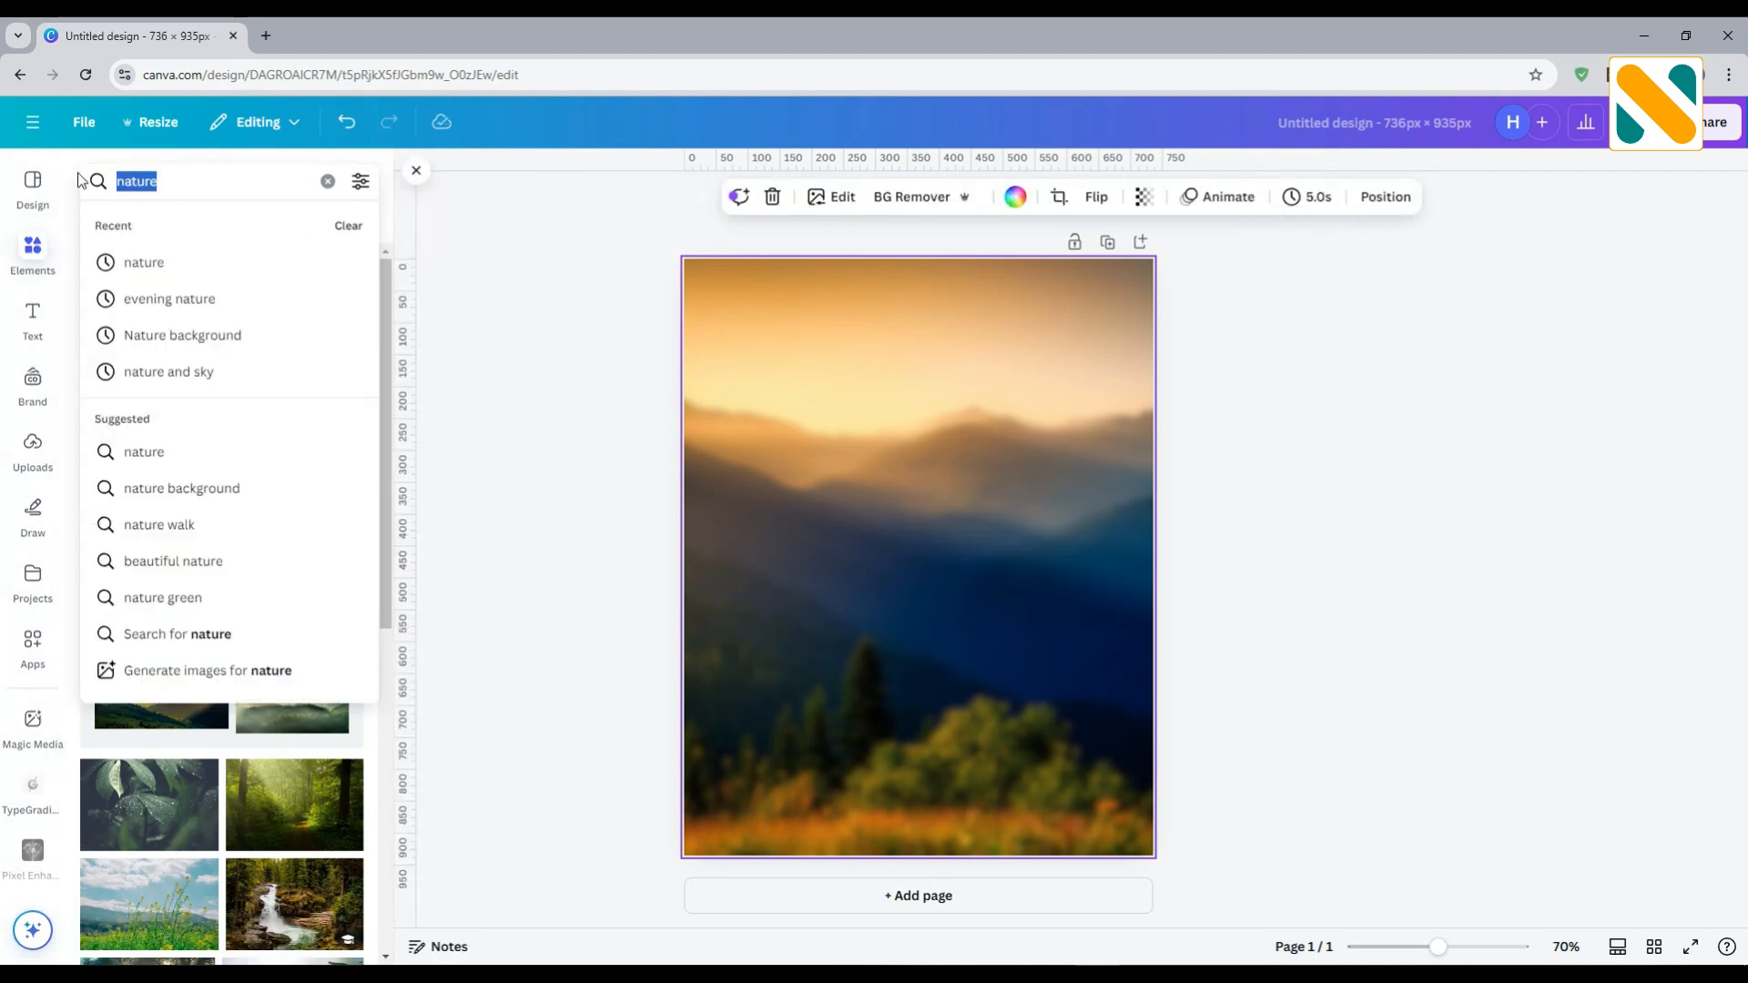
pyautogui.write('wooden')
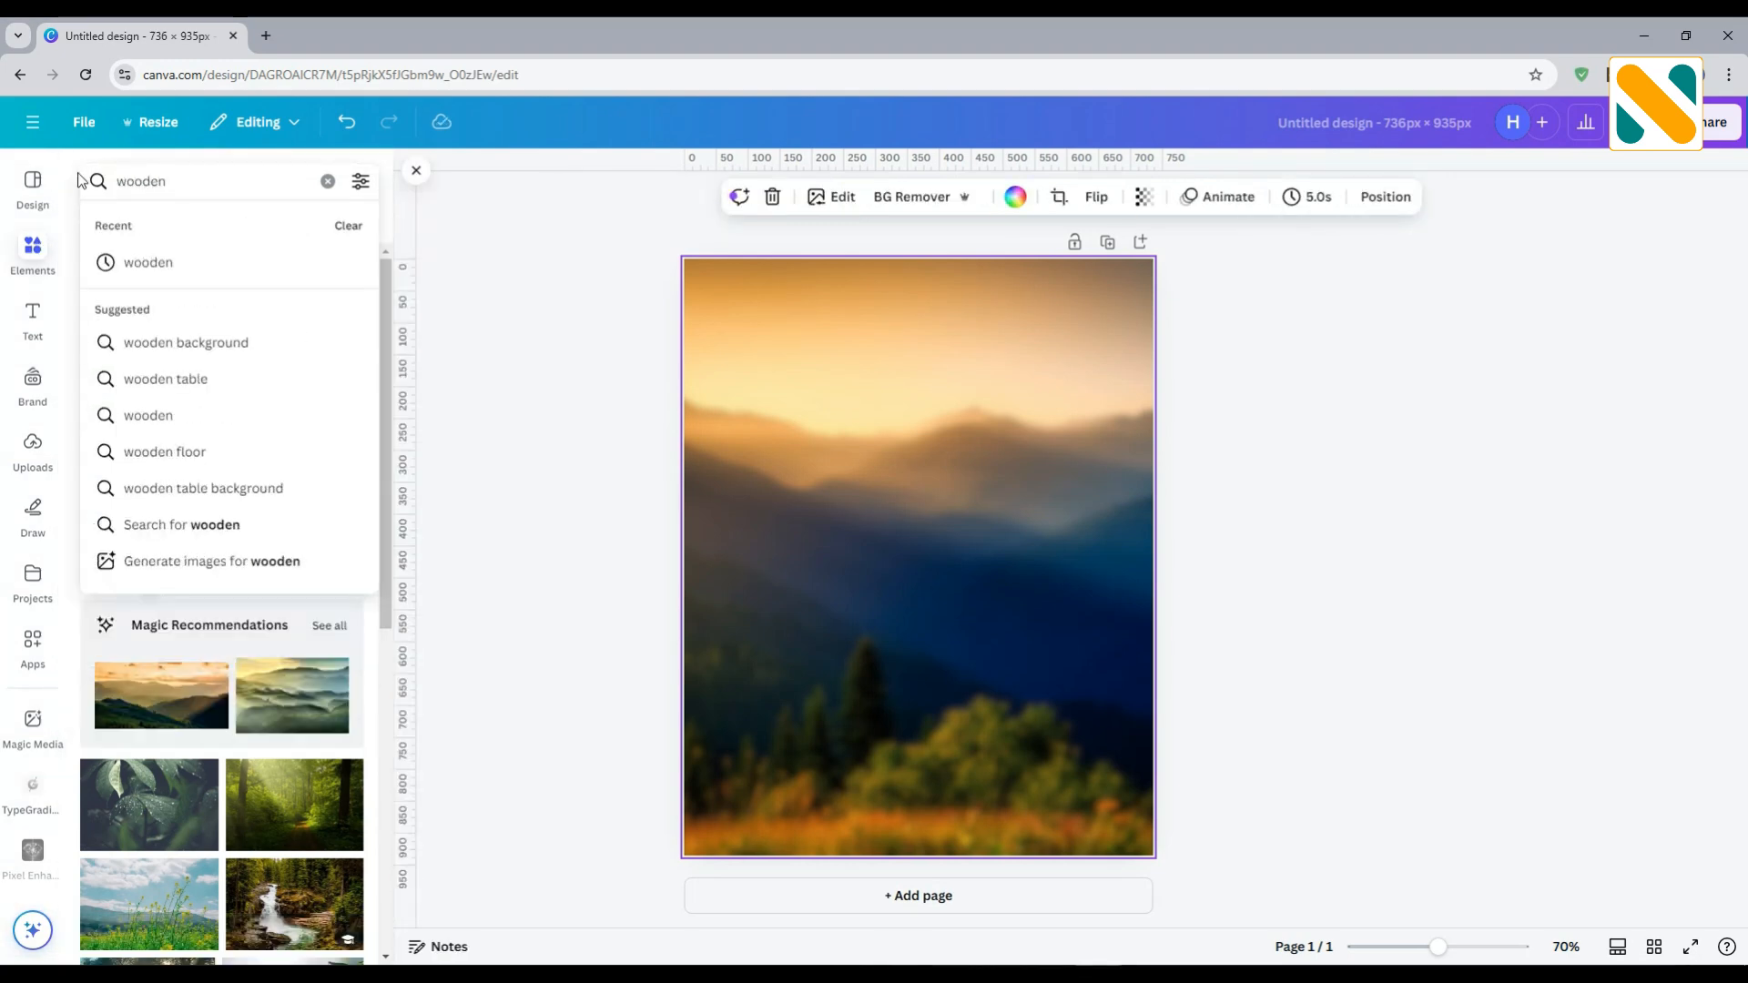
pyautogui.press('Return')
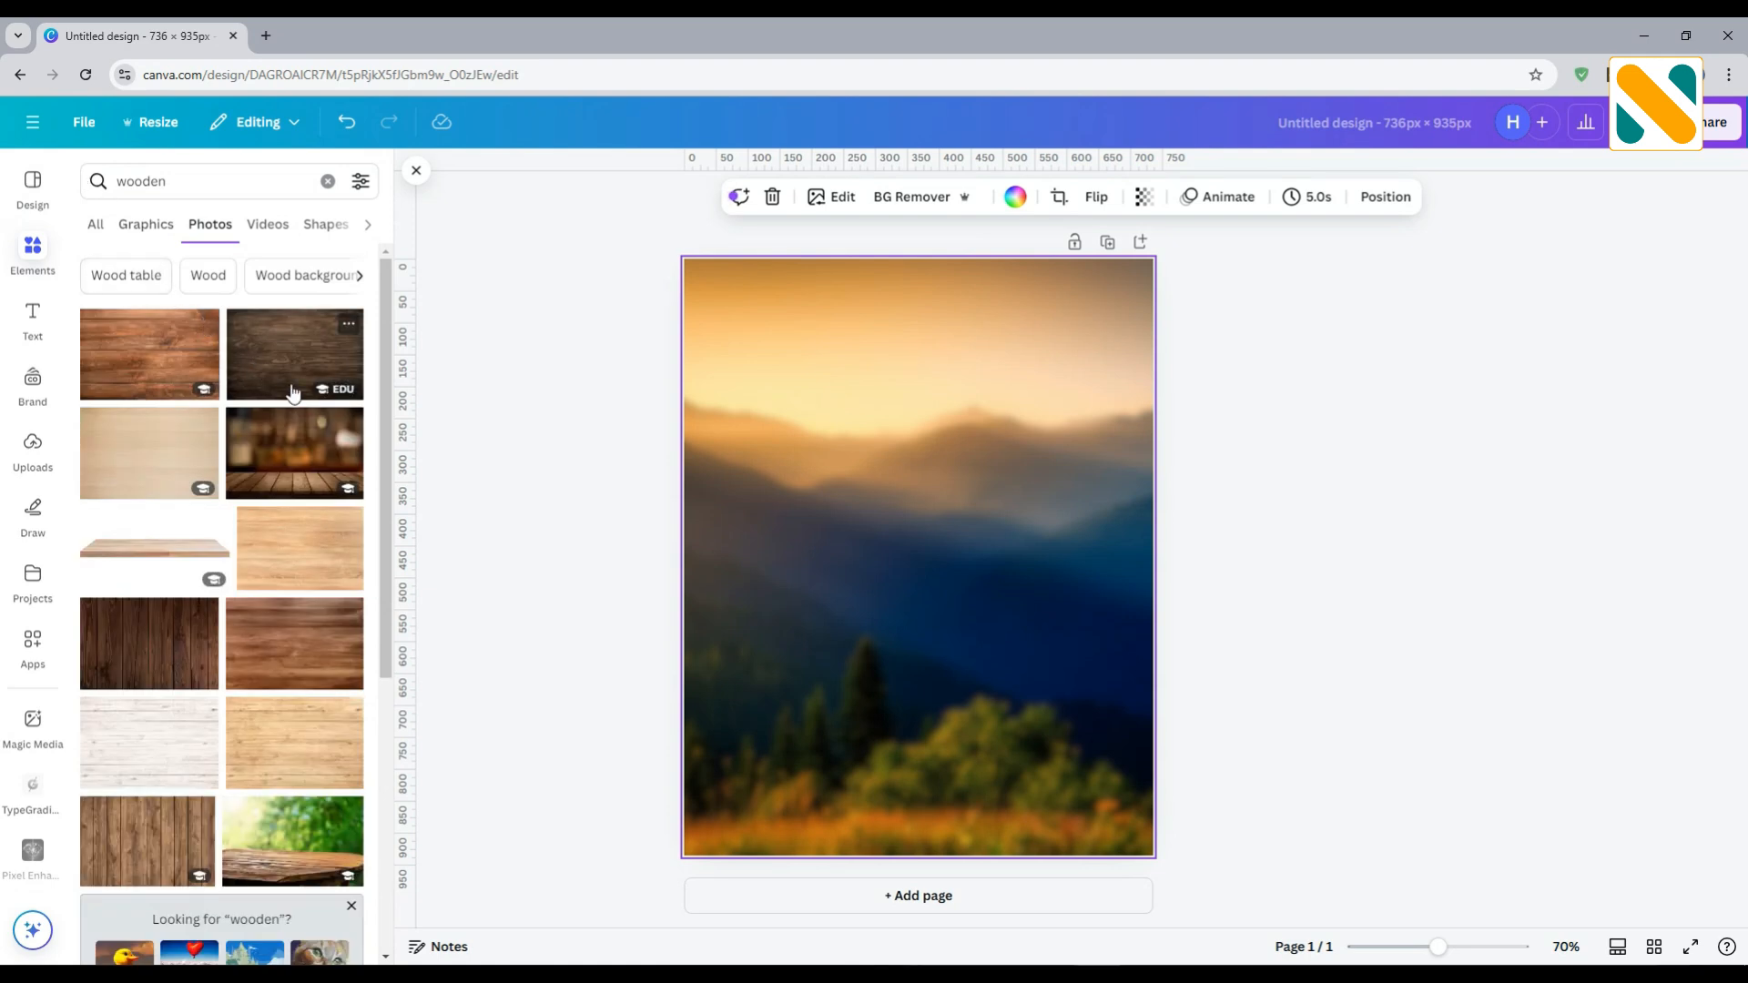
pyautogui.click(303, 448)
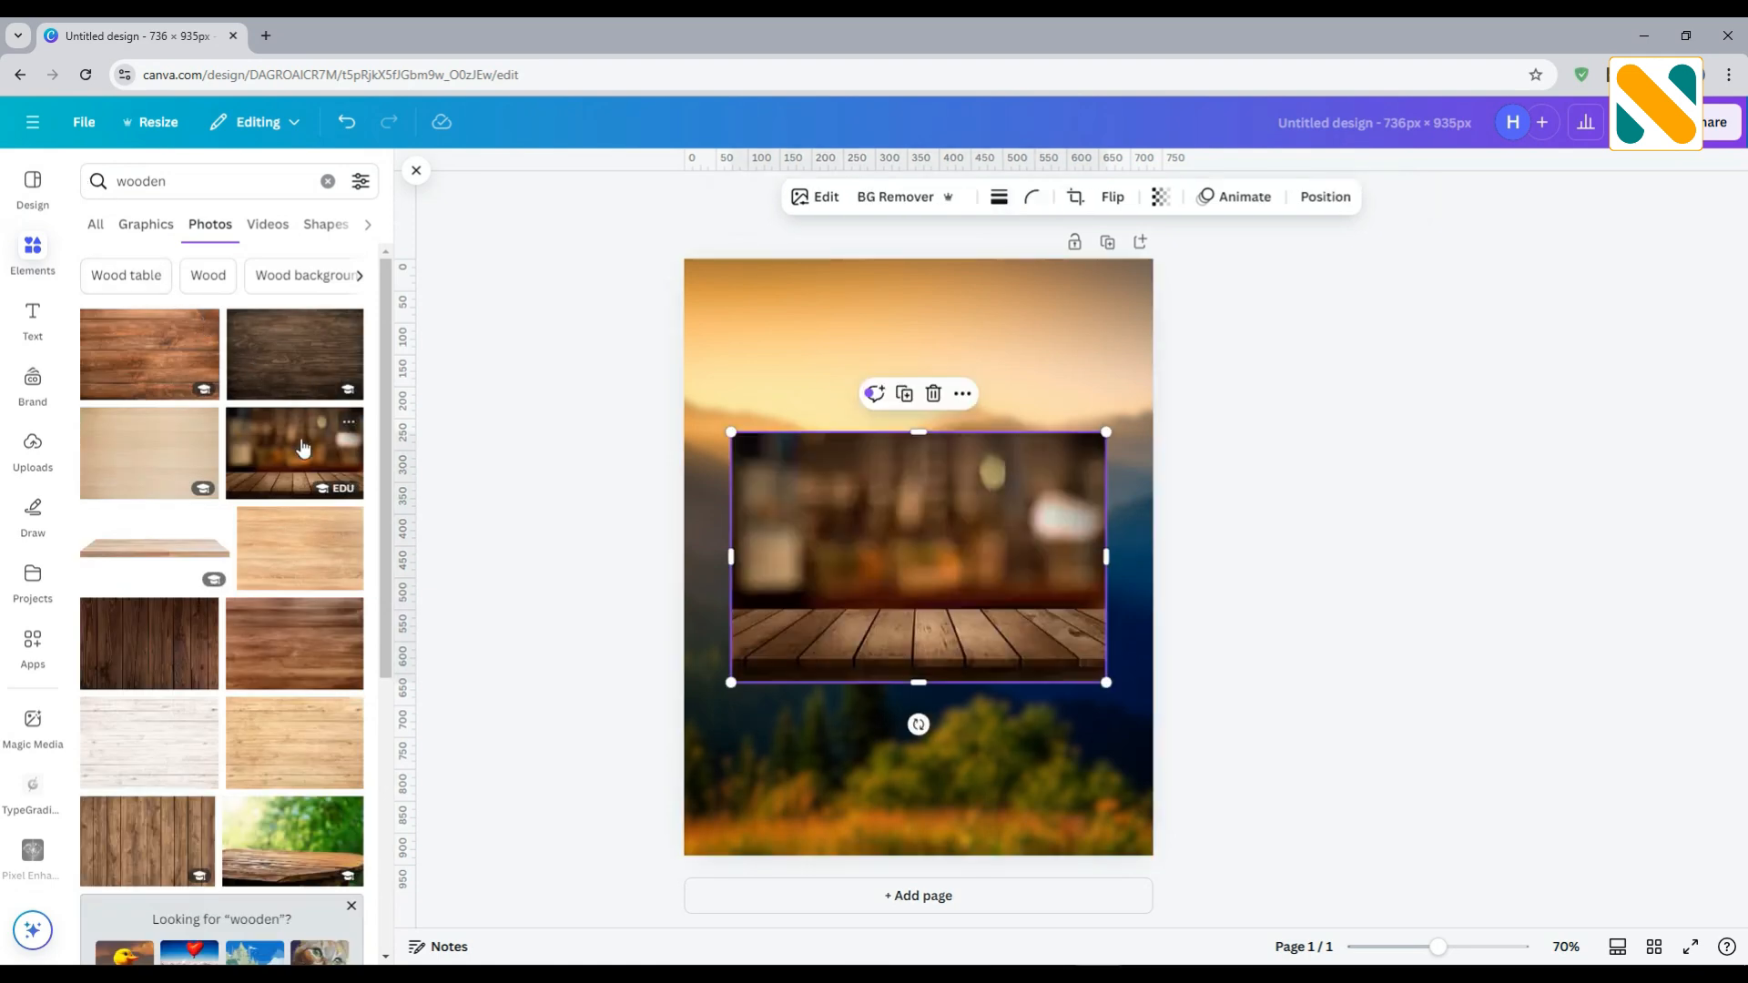
# - Remove the background of the wooden tabletop photo and crop away the empty area above the planks
pyautogui.click(826, 200)
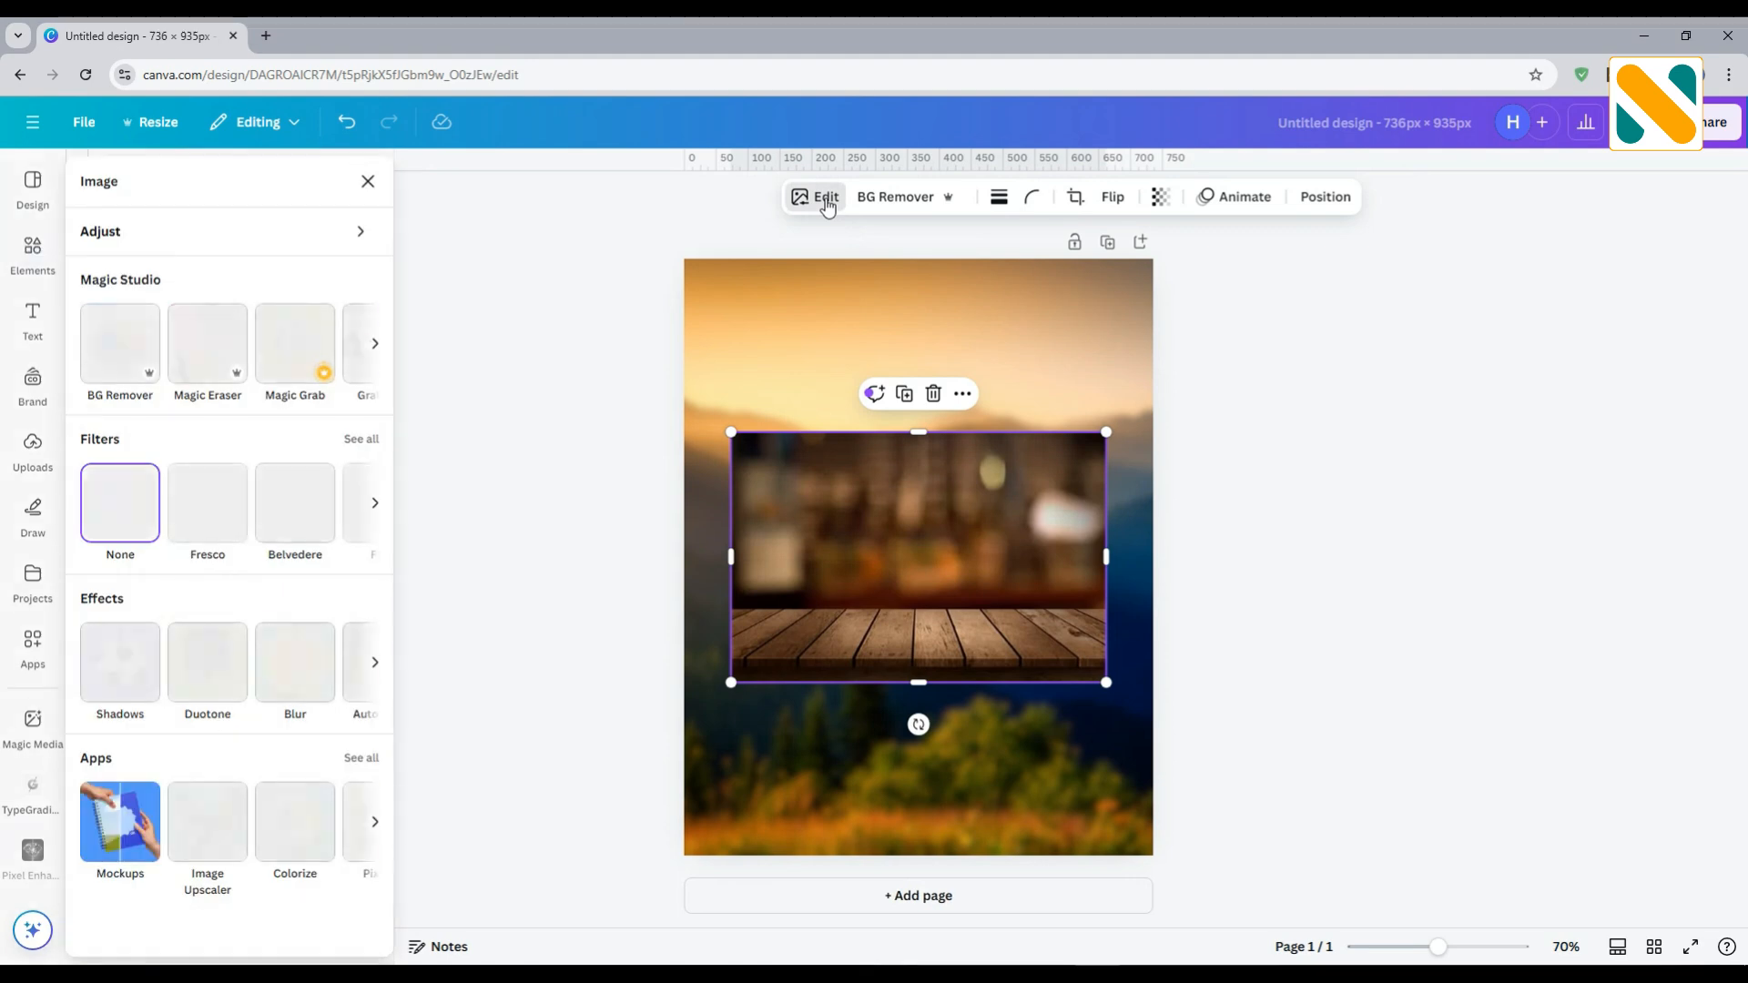
pyautogui.click(119, 342)
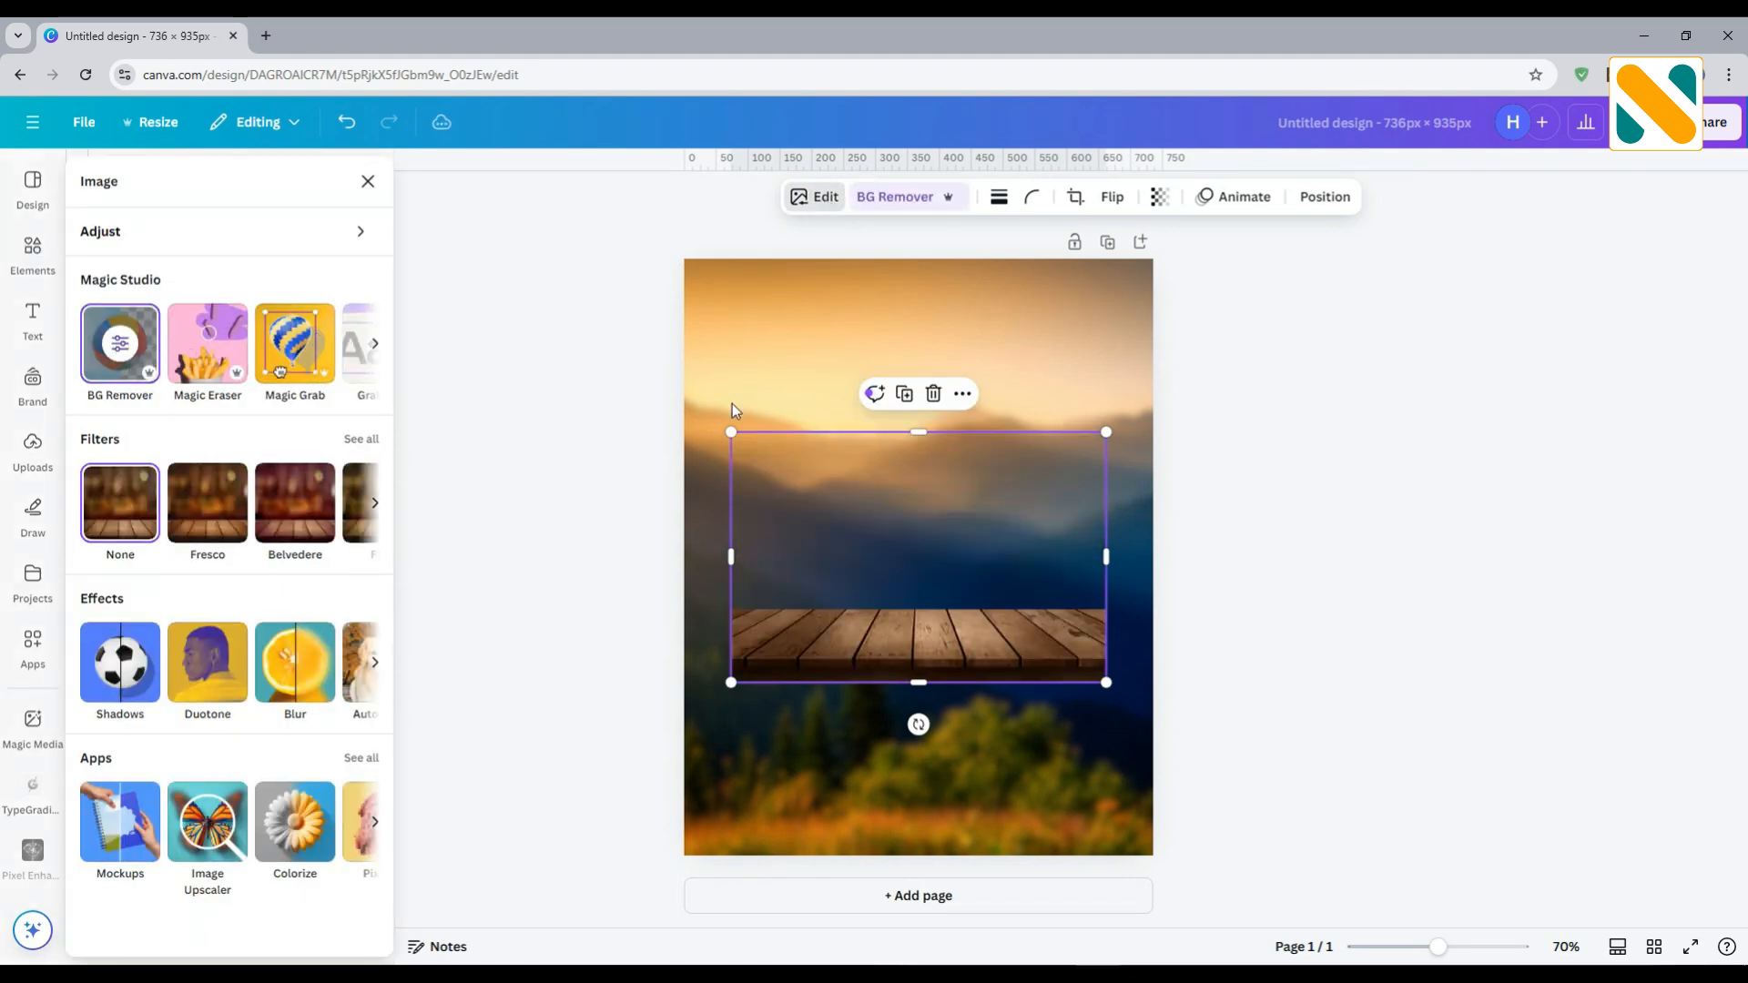
pyautogui.moveTo(918, 437); pyautogui.dragTo(918, 601)
pyautogui.click(1237, 582)
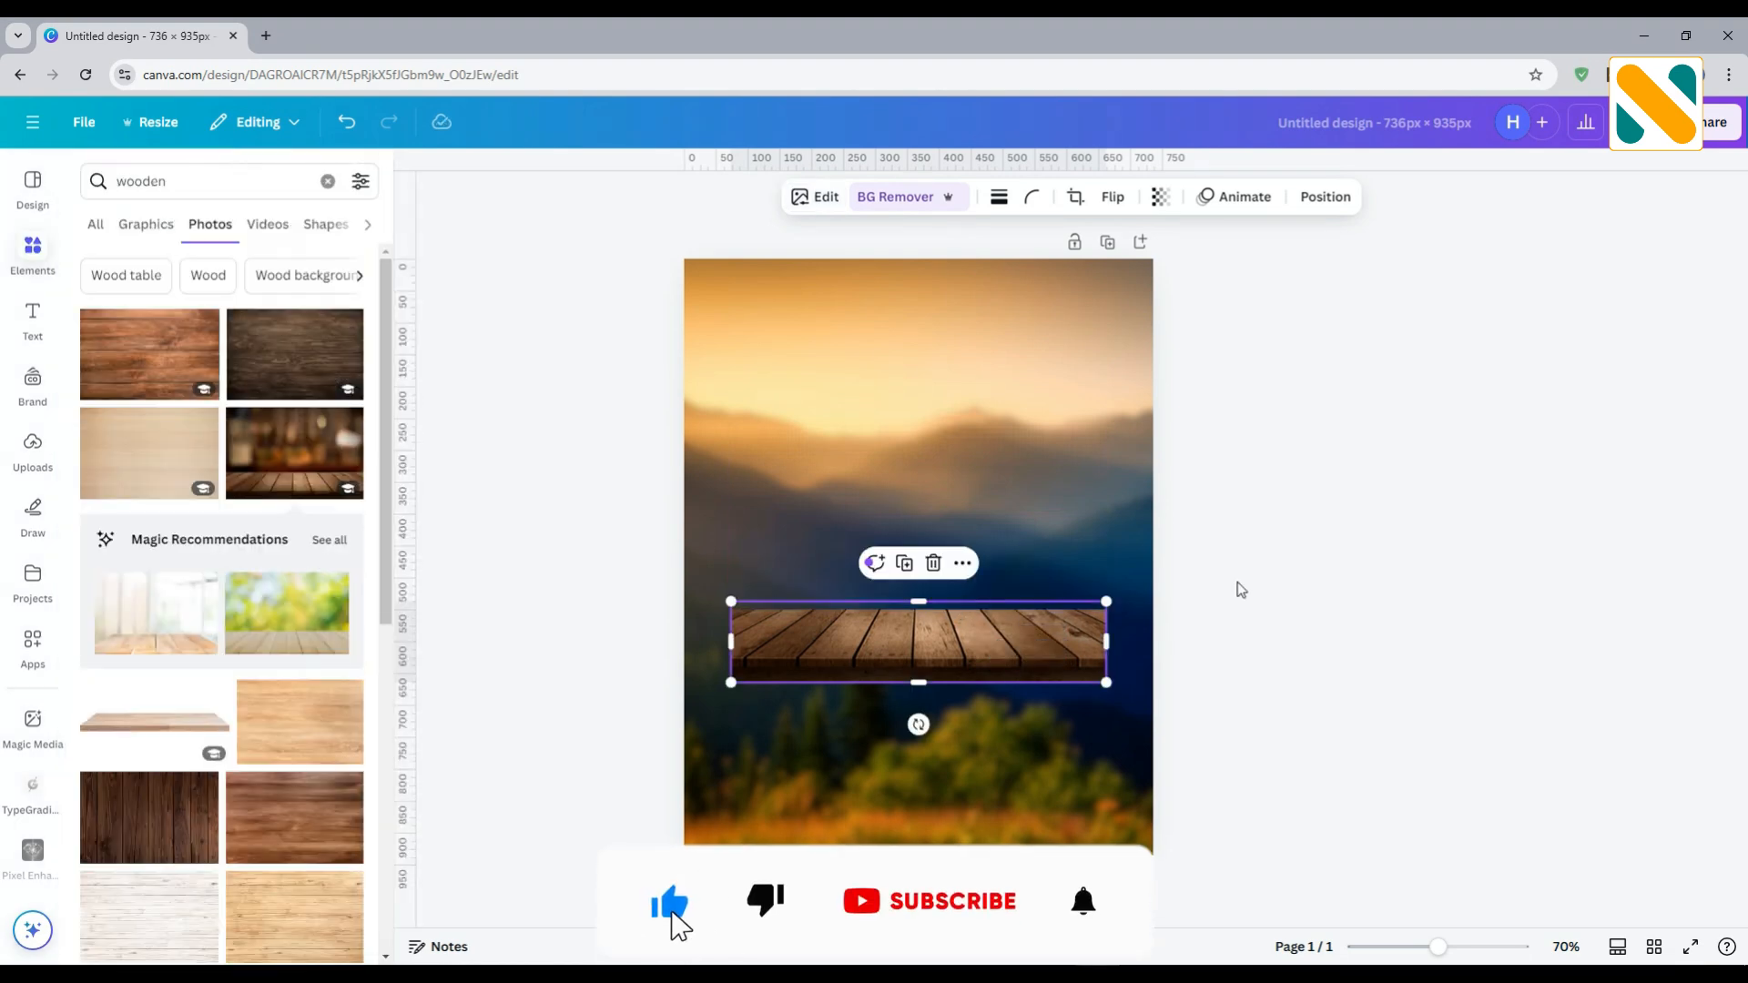
# - Move the wooden planks to the bottom of the page and enlarge them to span its full width
pyautogui.moveTo(1041, 626); pyautogui.dragTo(947, 772)
pyautogui.moveTo(1106, 830); pyautogui.dragTo(1183, 919)
pyautogui.moveTo(1052, 823); pyautogui.dragTo(1047, 819)
pyautogui.click(592, 610)
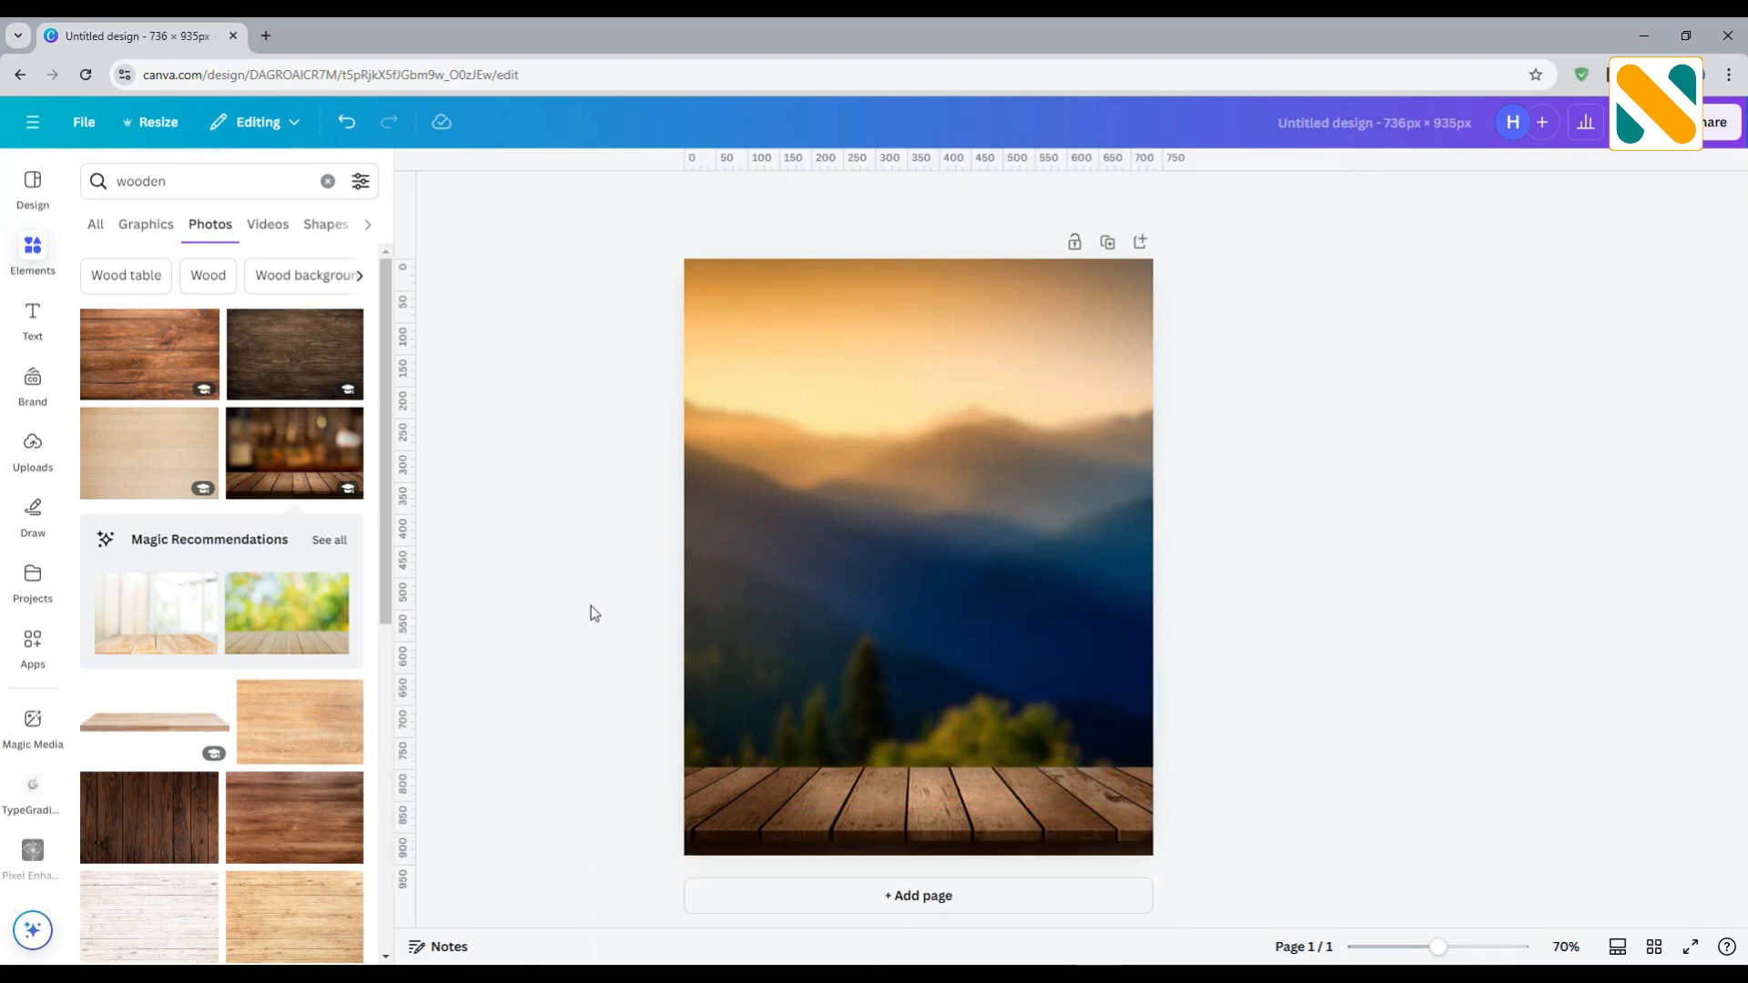
# - Upload the Nescafé jar image from the Desktop folder and place it on the page
pyautogui.click(38, 453)
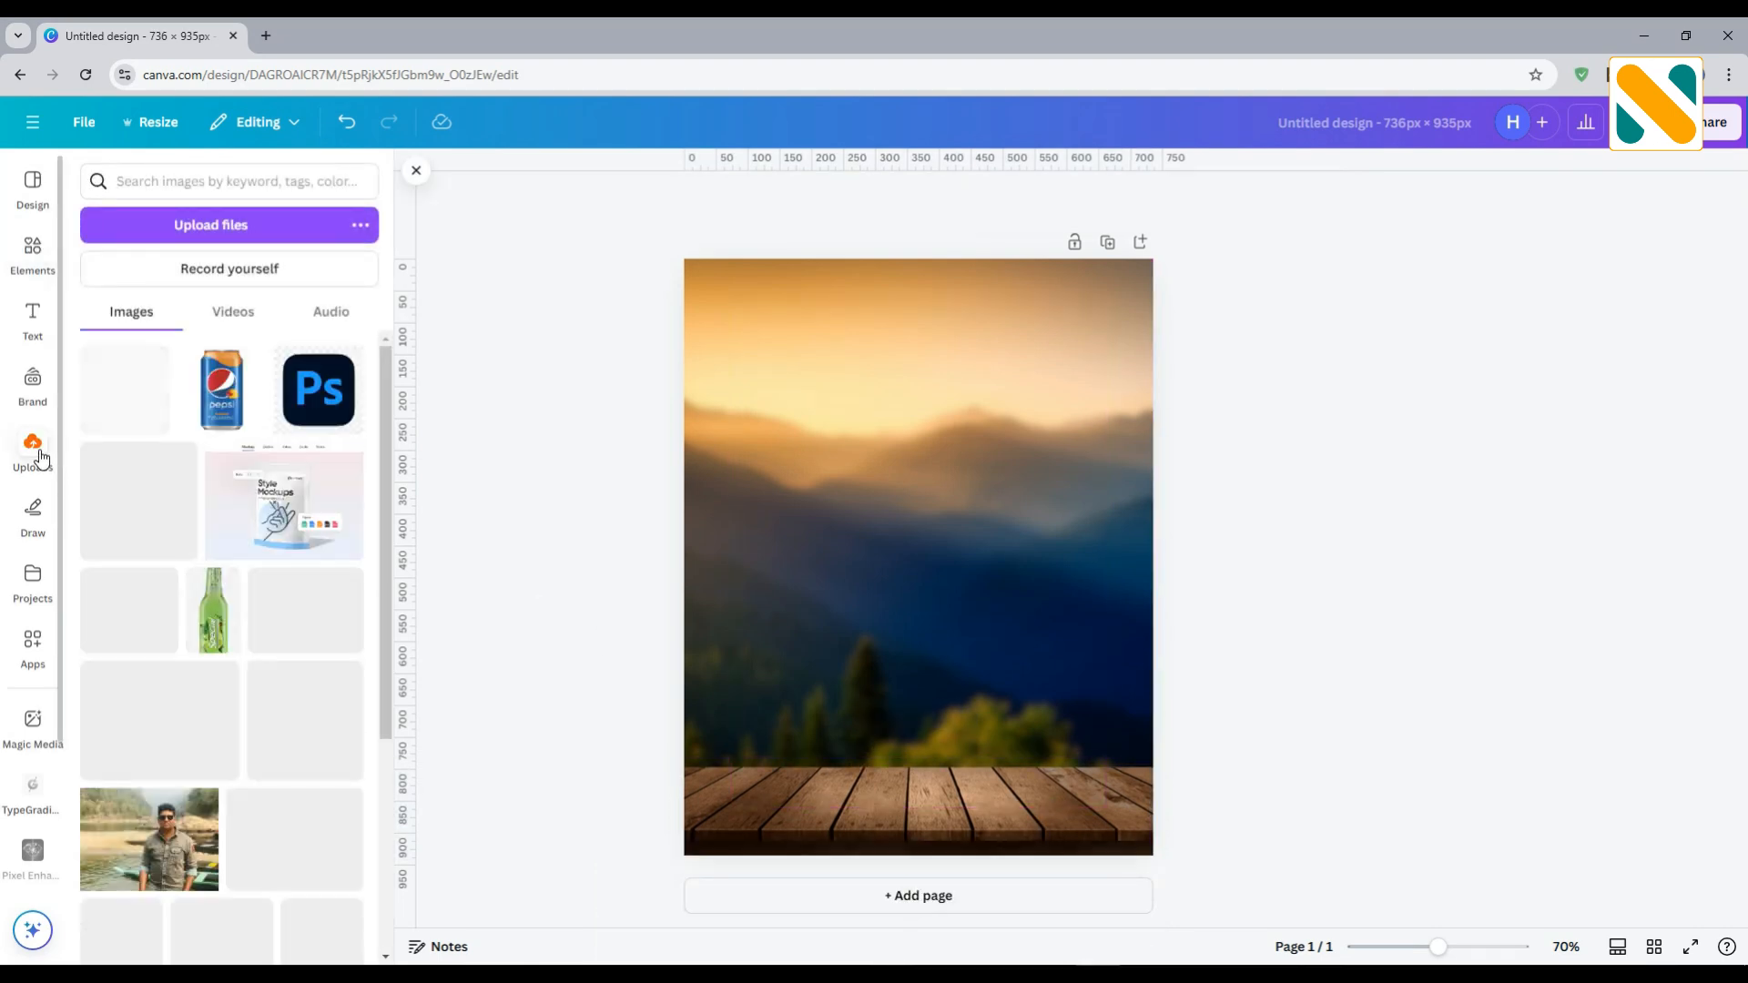
pyautogui.click(229, 224)
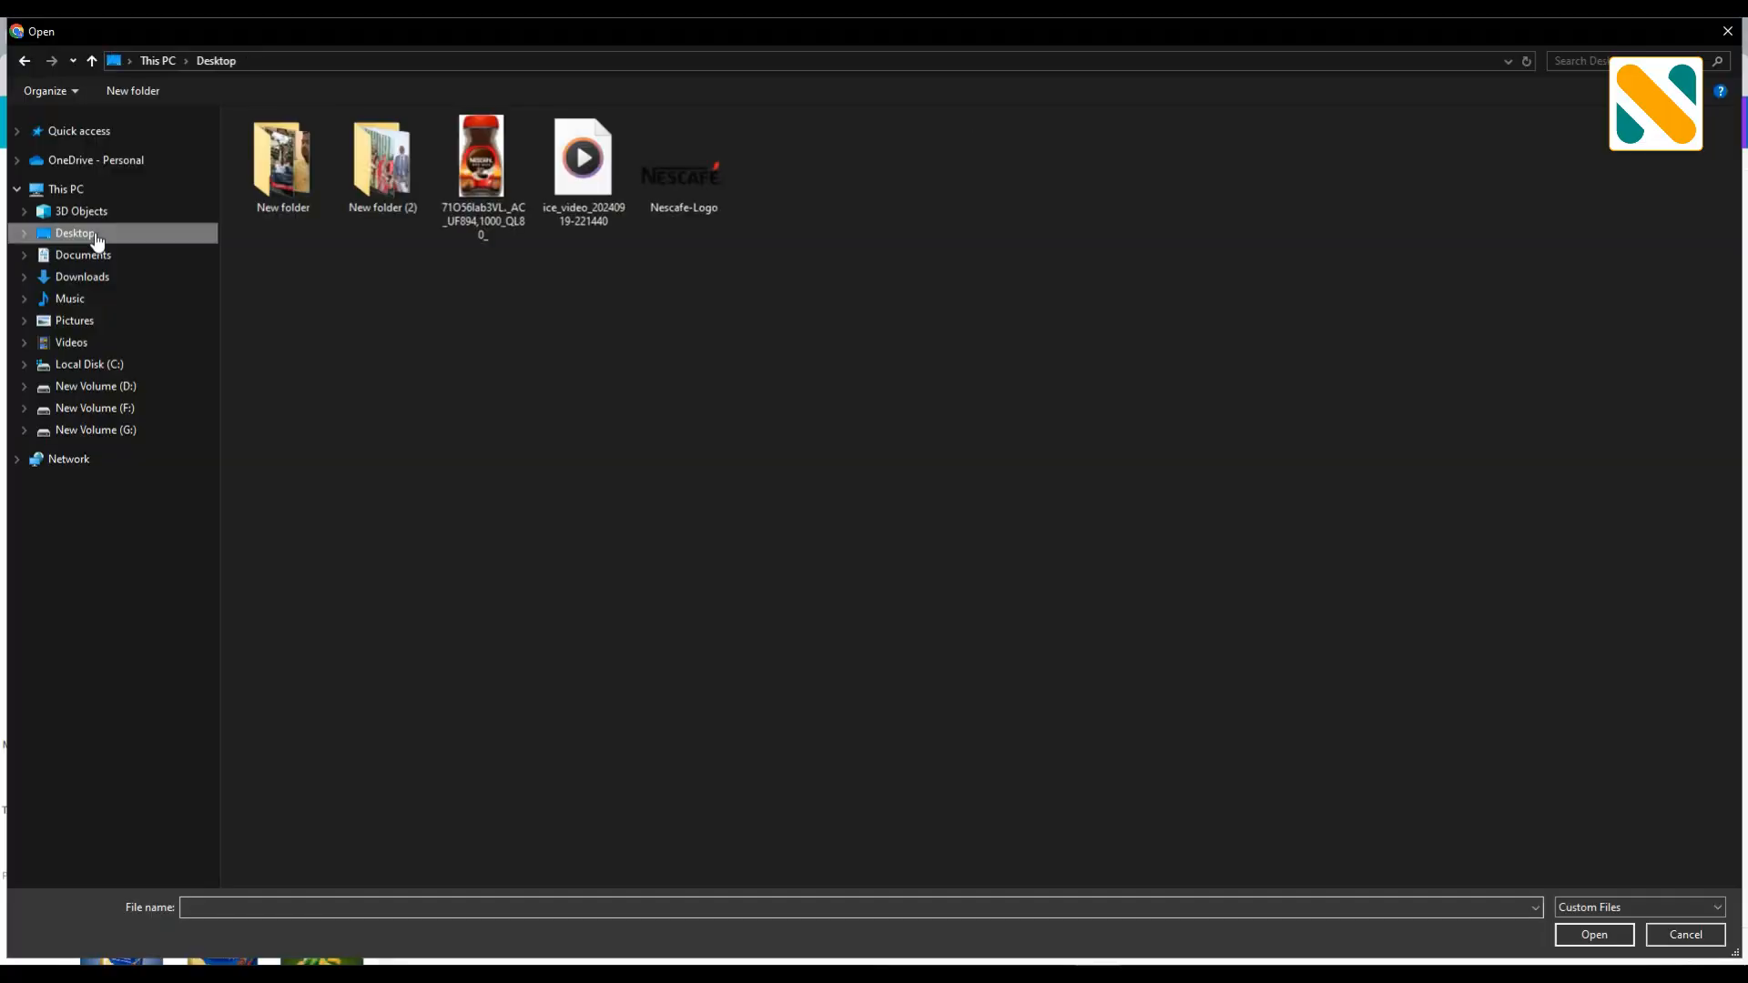
pyautogui.doubleClick(491, 191)
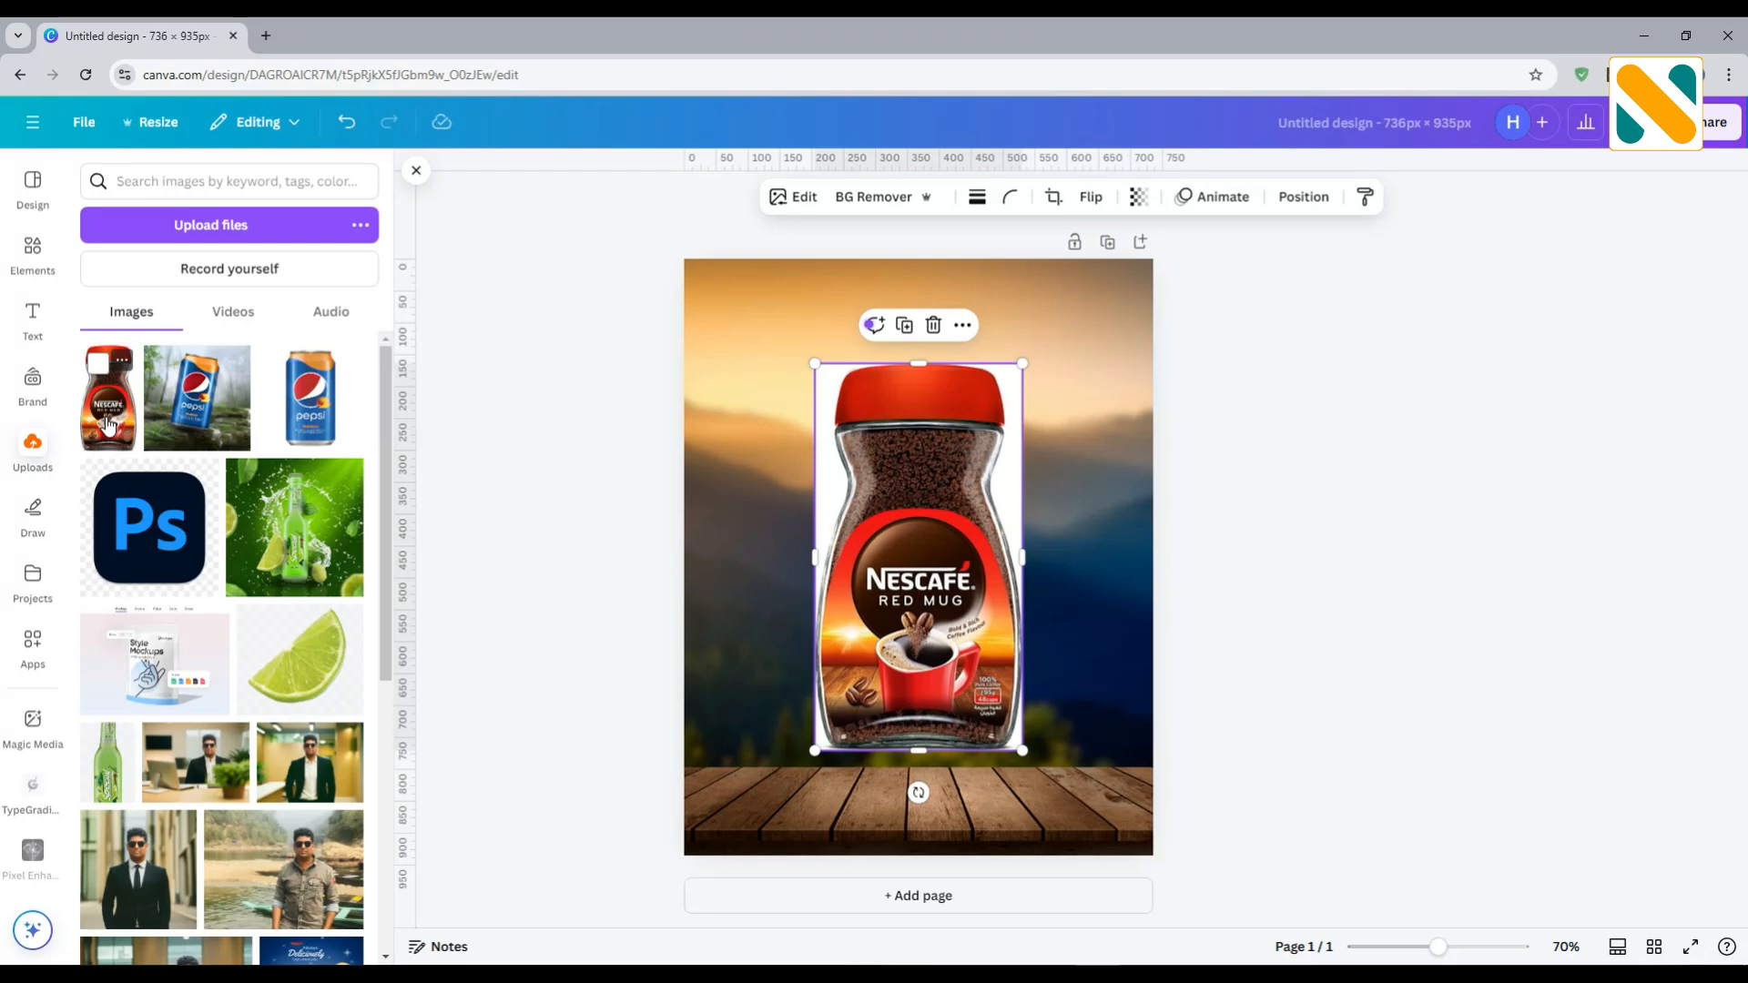
# - Remove the jar image's background and stand the jar, scaled down slightly, centred on the wooden planks
pyautogui.click(783, 201)
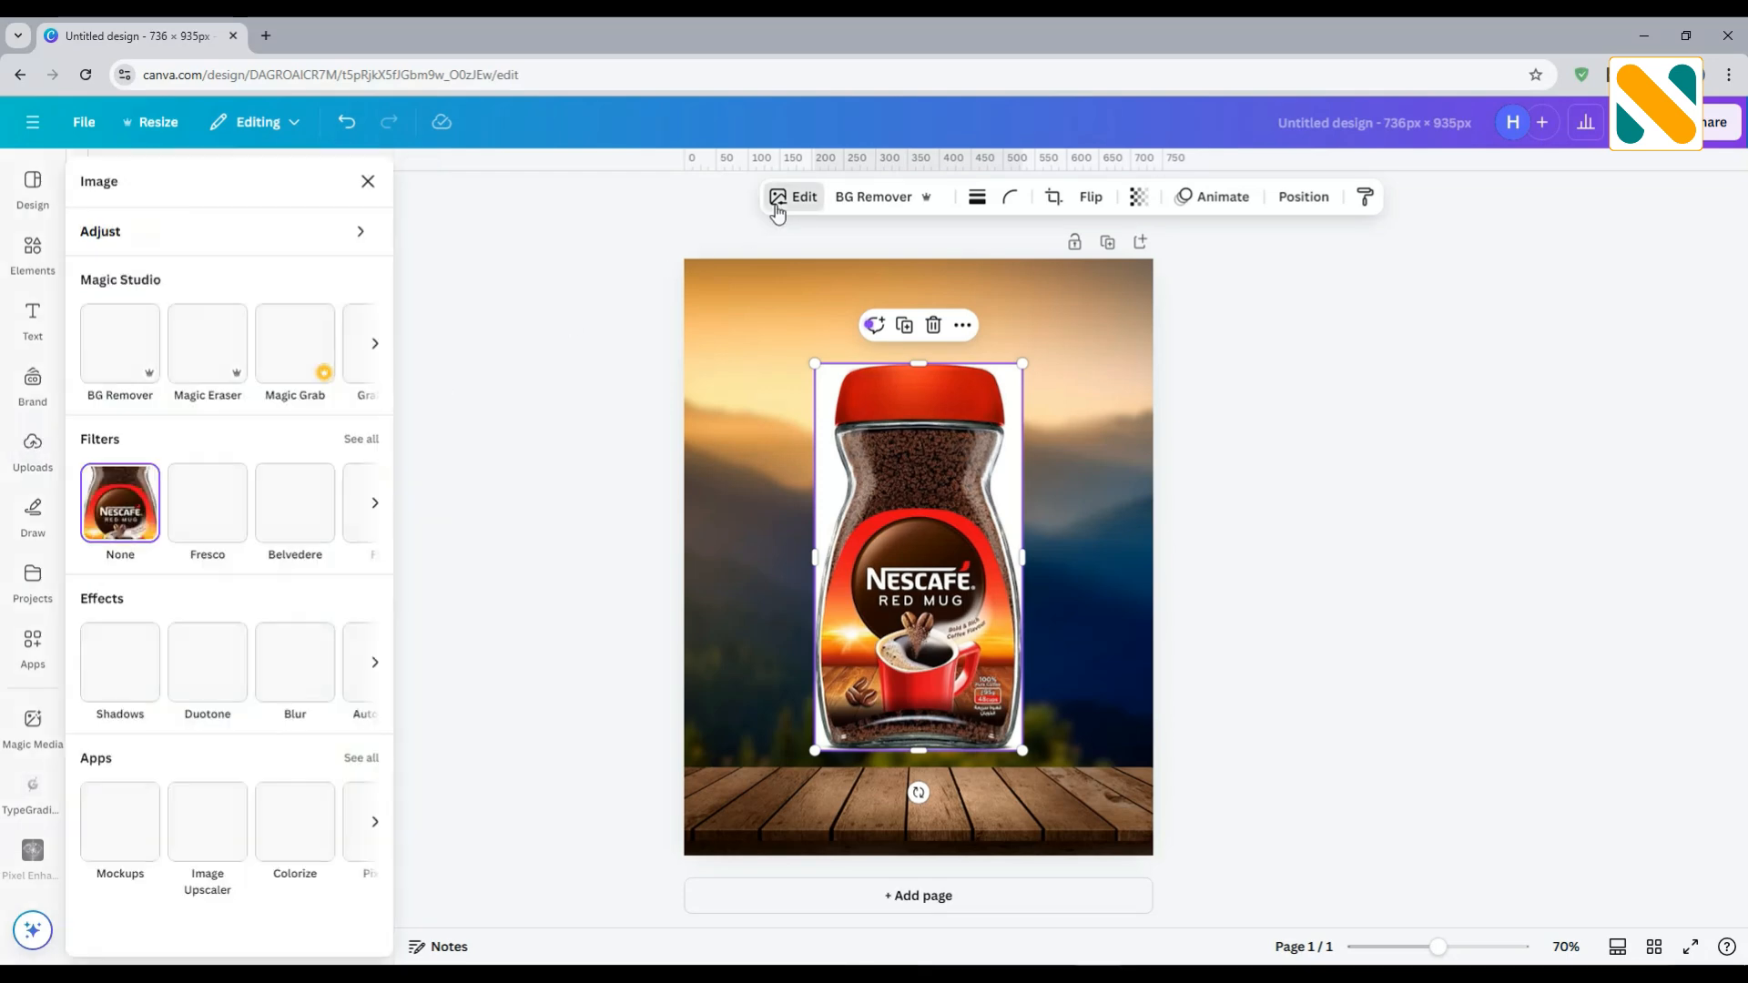
pyautogui.click(119, 343)
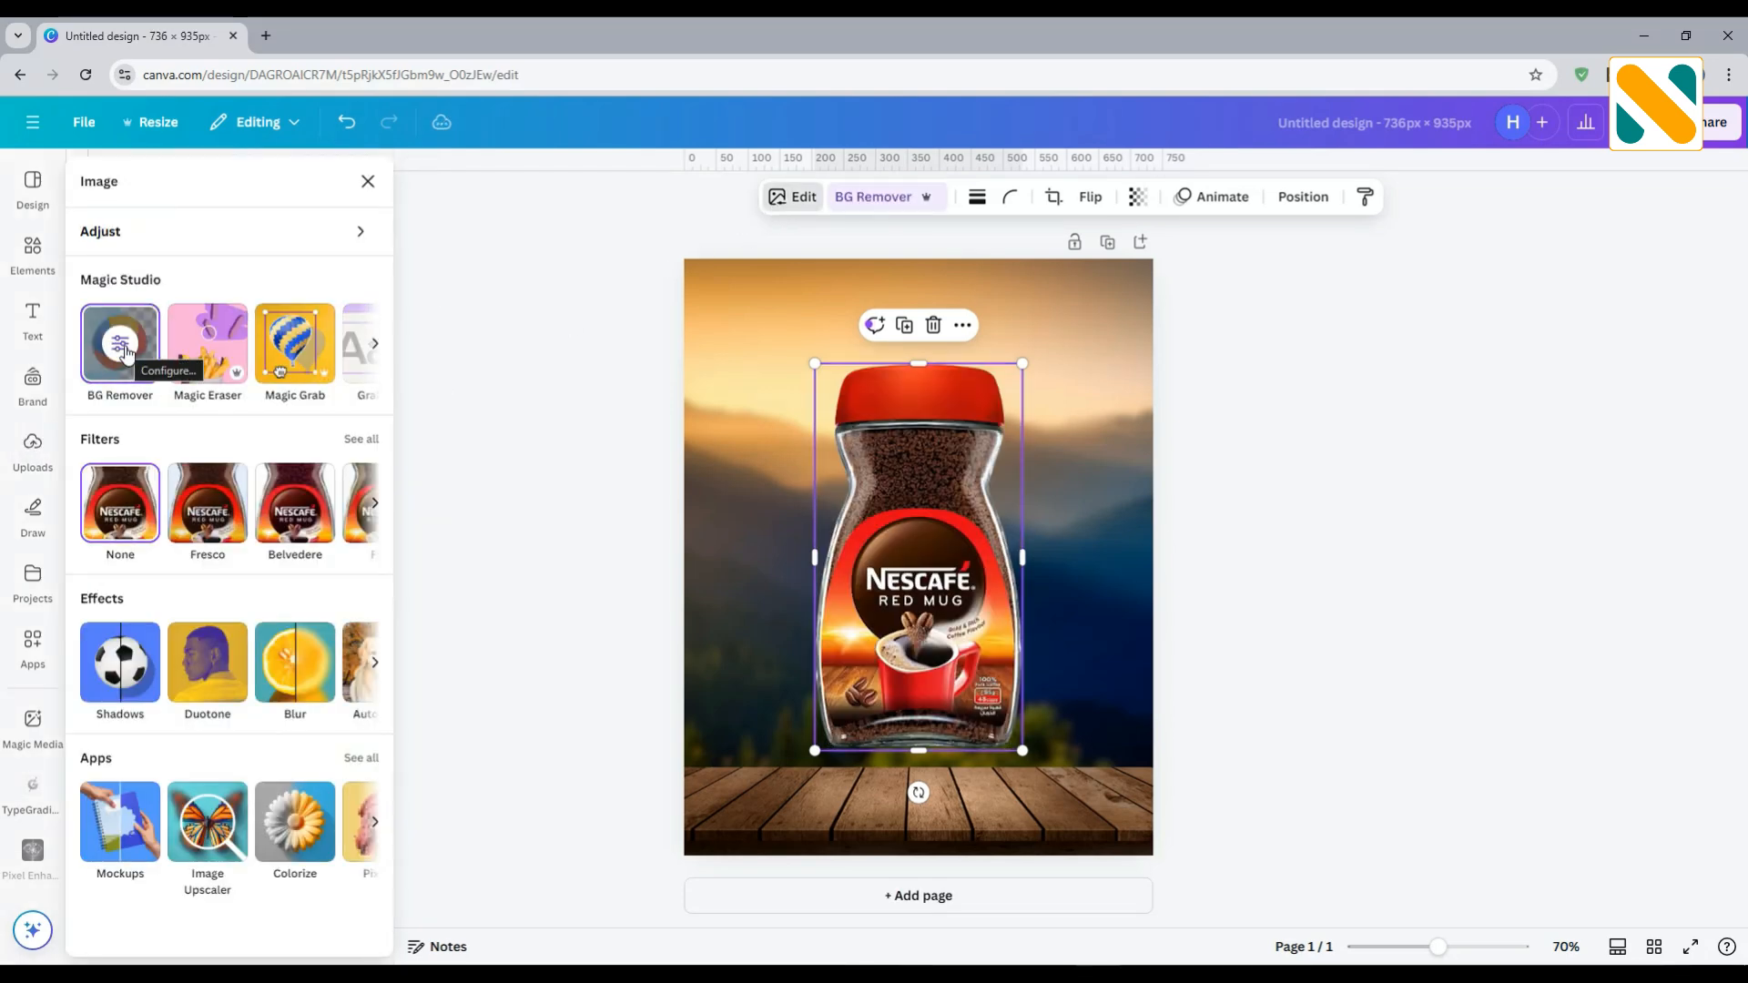
pyautogui.moveTo(1013, 464); pyautogui.dragTo(1013, 521)
pyautogui.moveTo(1026, 423); pyautogui.dragTo(1013, 446)
pyautogui.moveTo(956, 536); pyautogui.dragTo(928, 561)
# - Set the white balance temperature of the whole jar image to 50
pyautogui.click(795, 199)
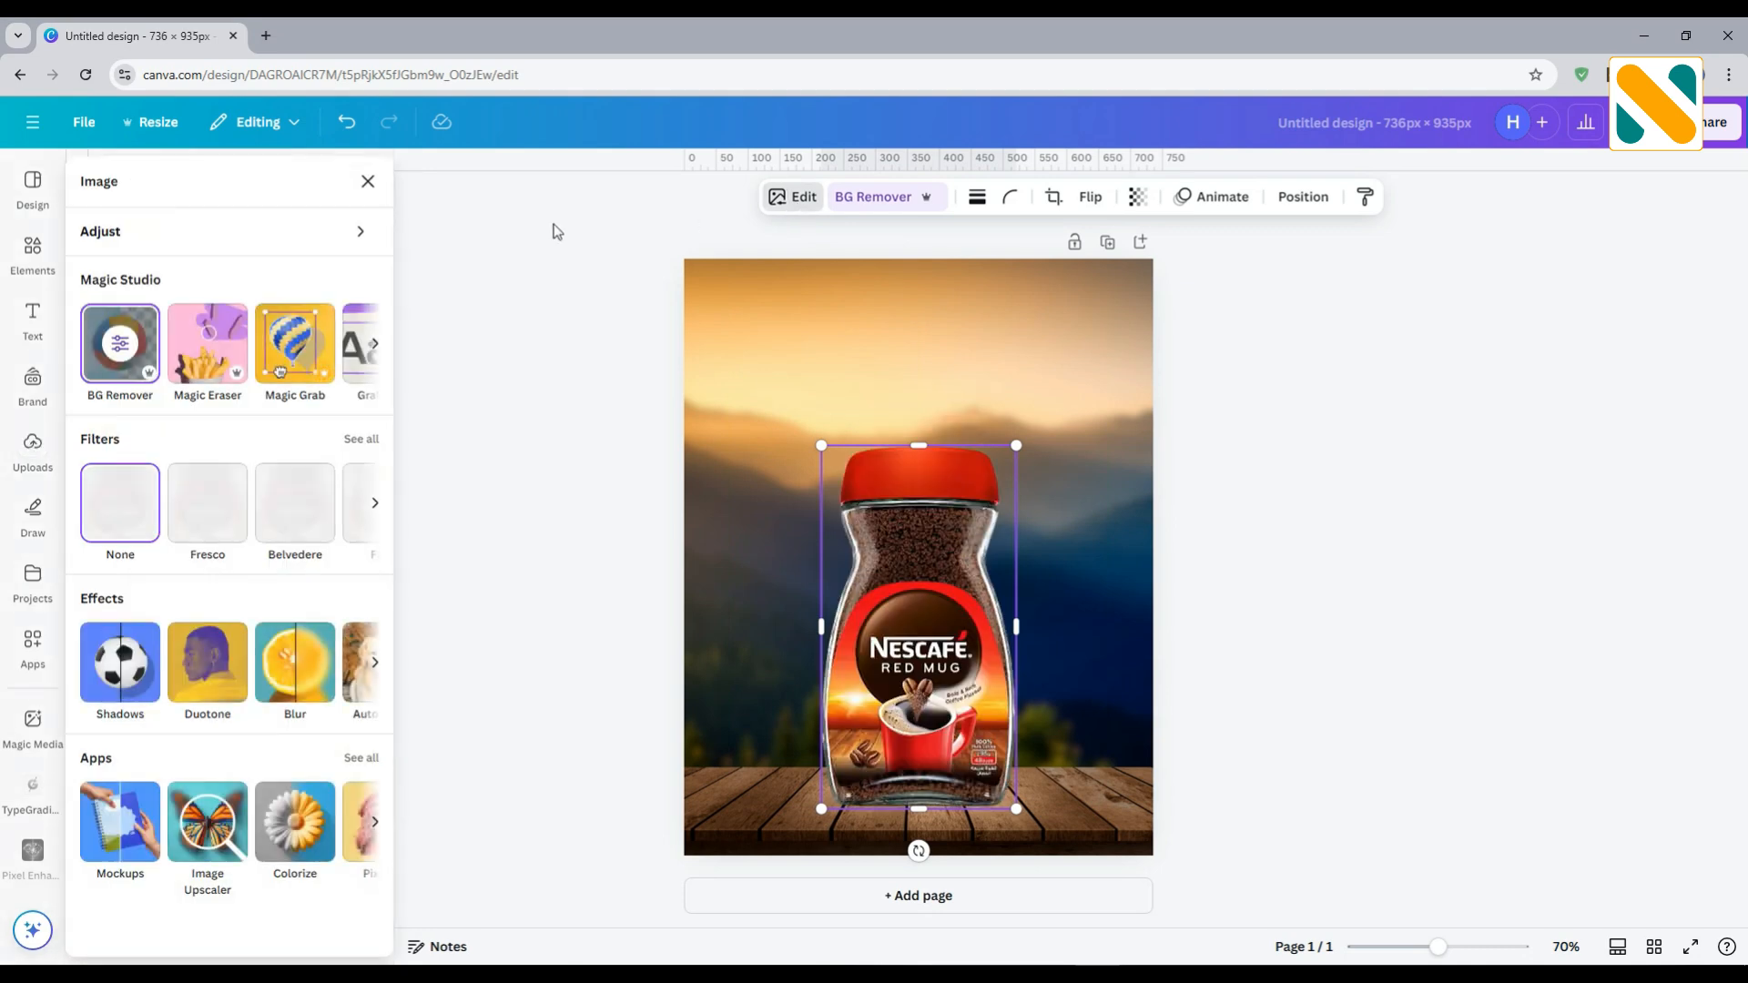
pyautogui.click(288, 240)
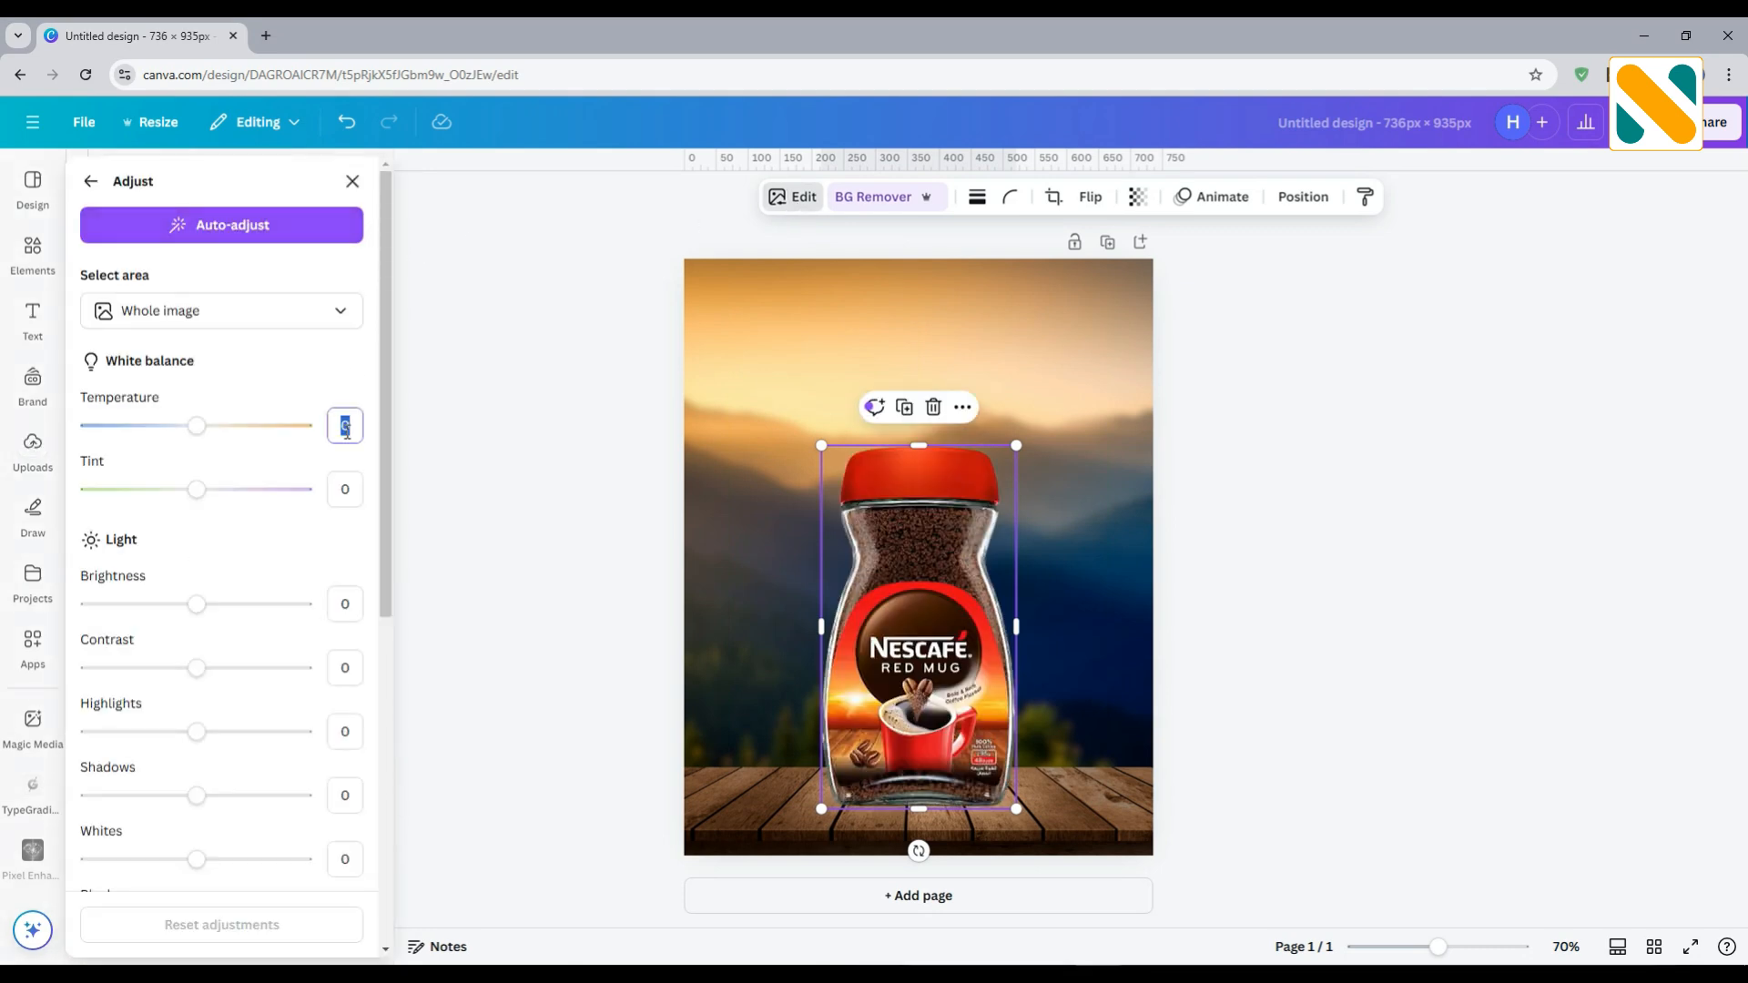
pyautogui.write('50')
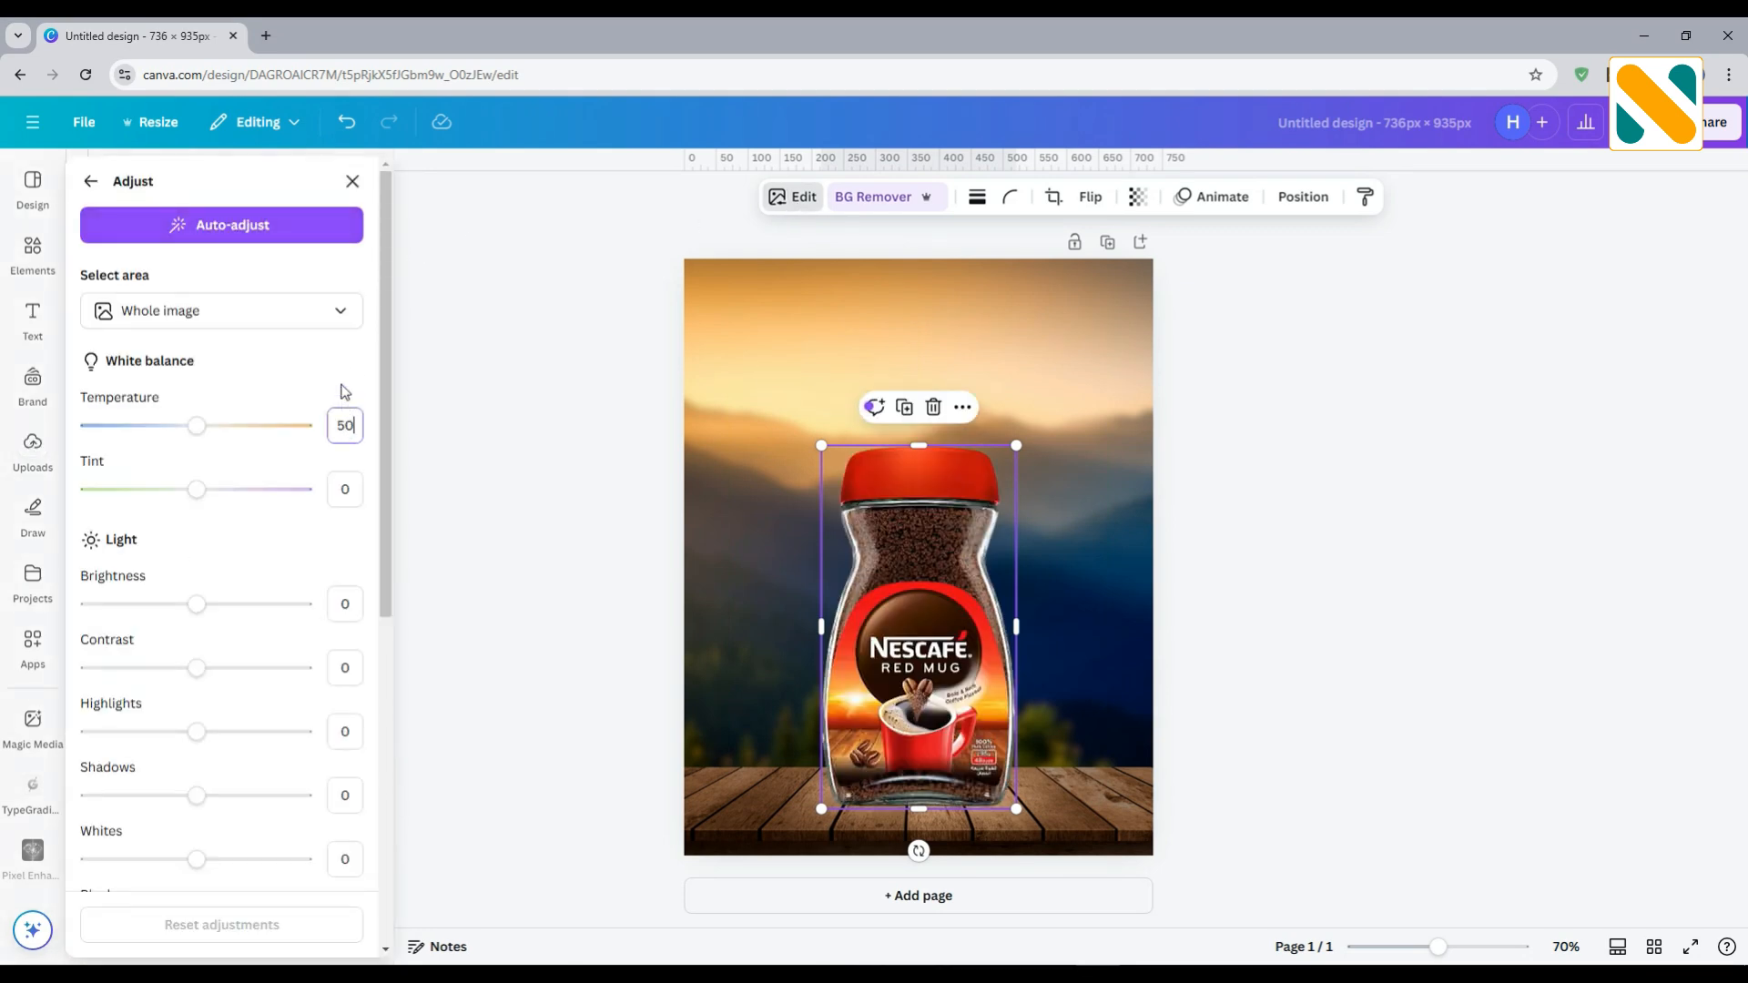
pyautogui.press('Return')
pyautogui.press('Escape')
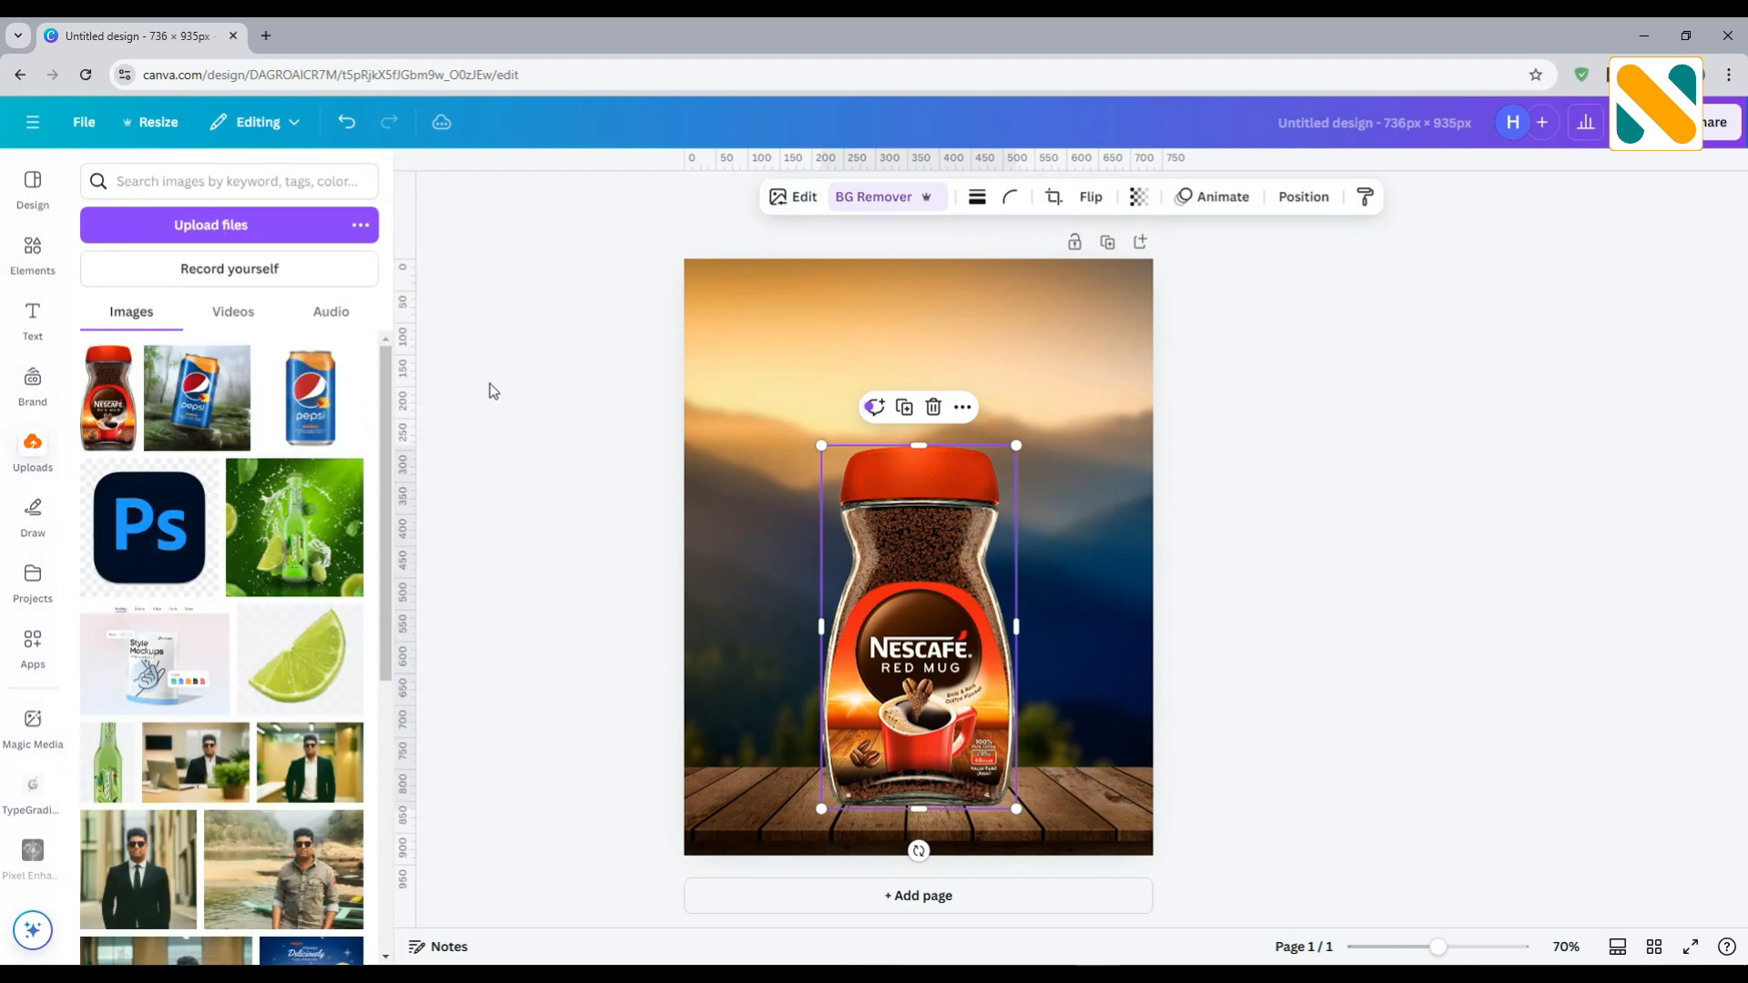
pyautogui.click(492, 391)
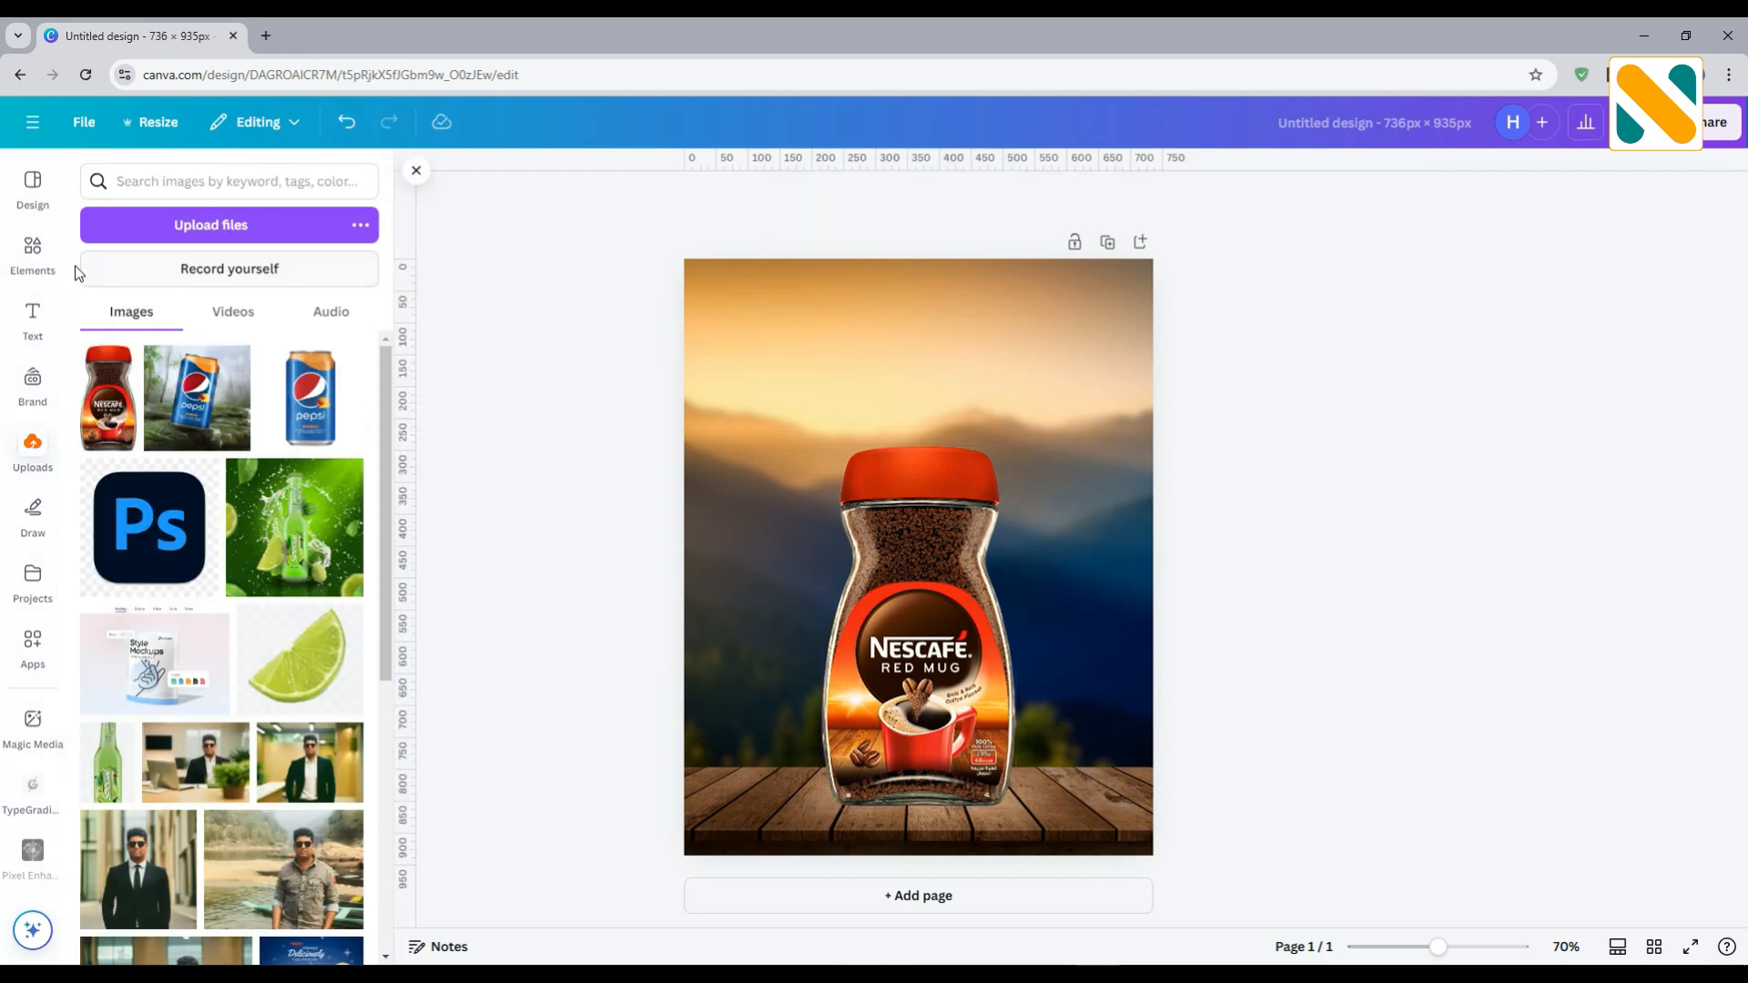
# - Search the photos for "sack of coffee bean" and add the upright burlap sack filled with beans
pyautogui.click(33, 250)
pyautogui.click(105, 179)
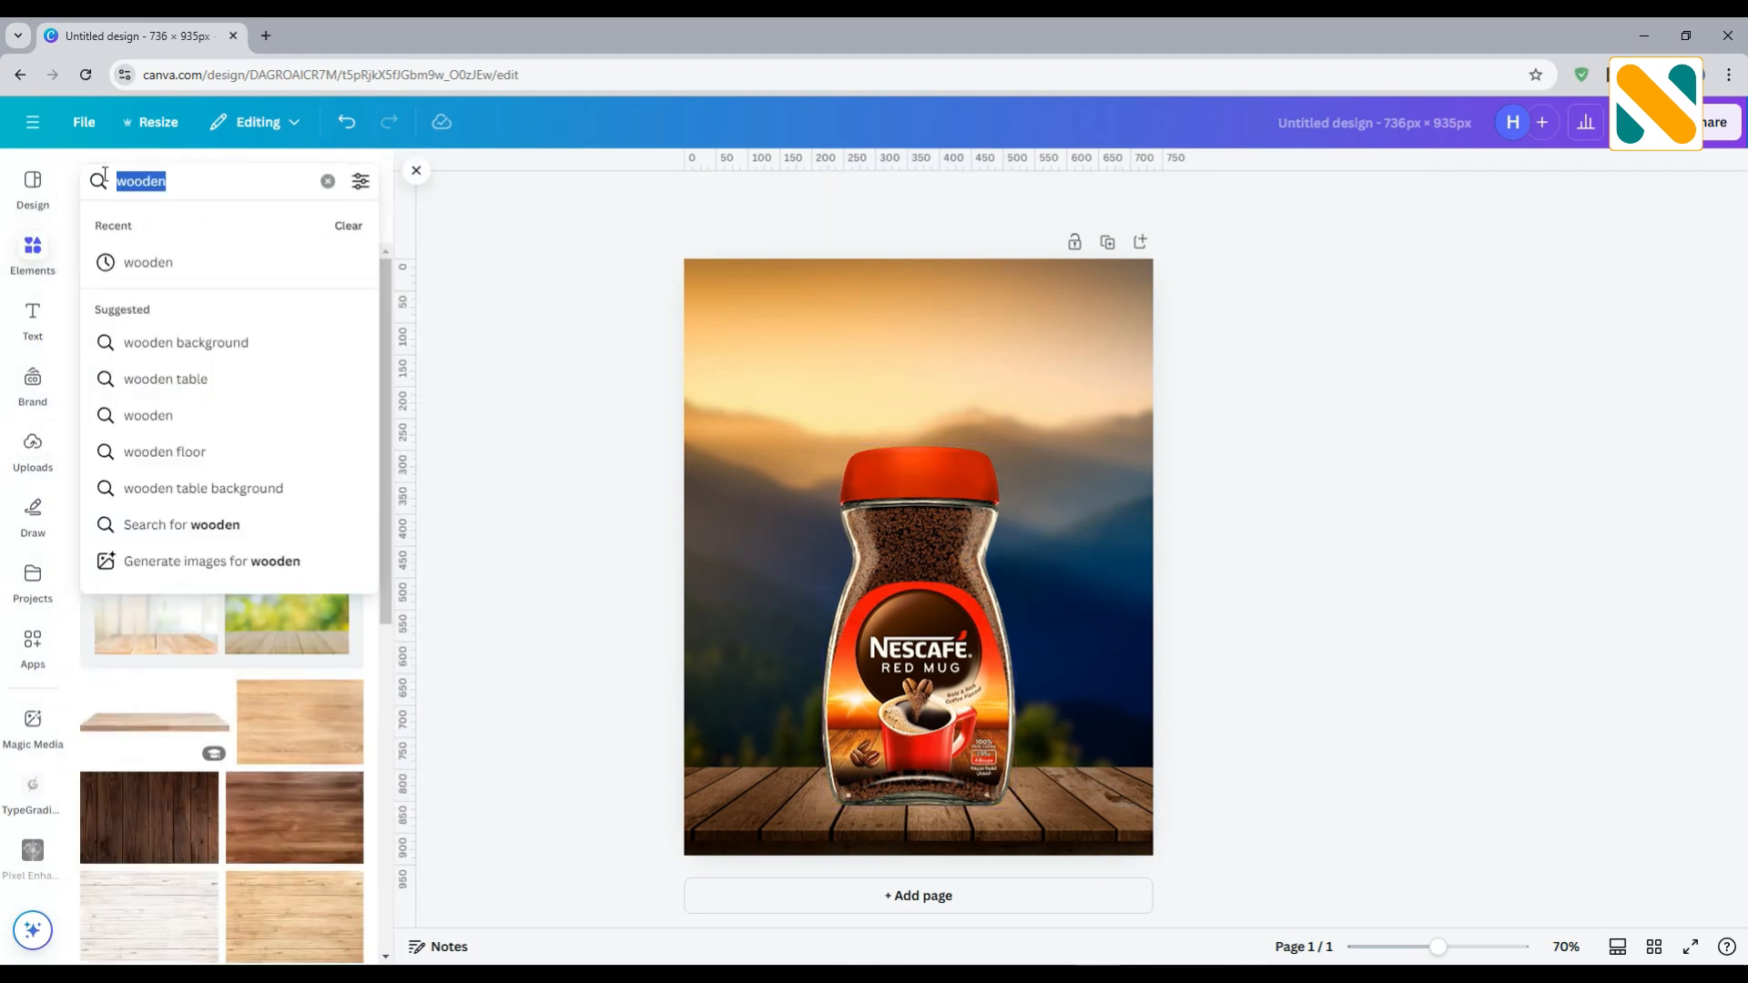
pyautogui.write('sack of coffee bean')
pyautogui.press('Return')
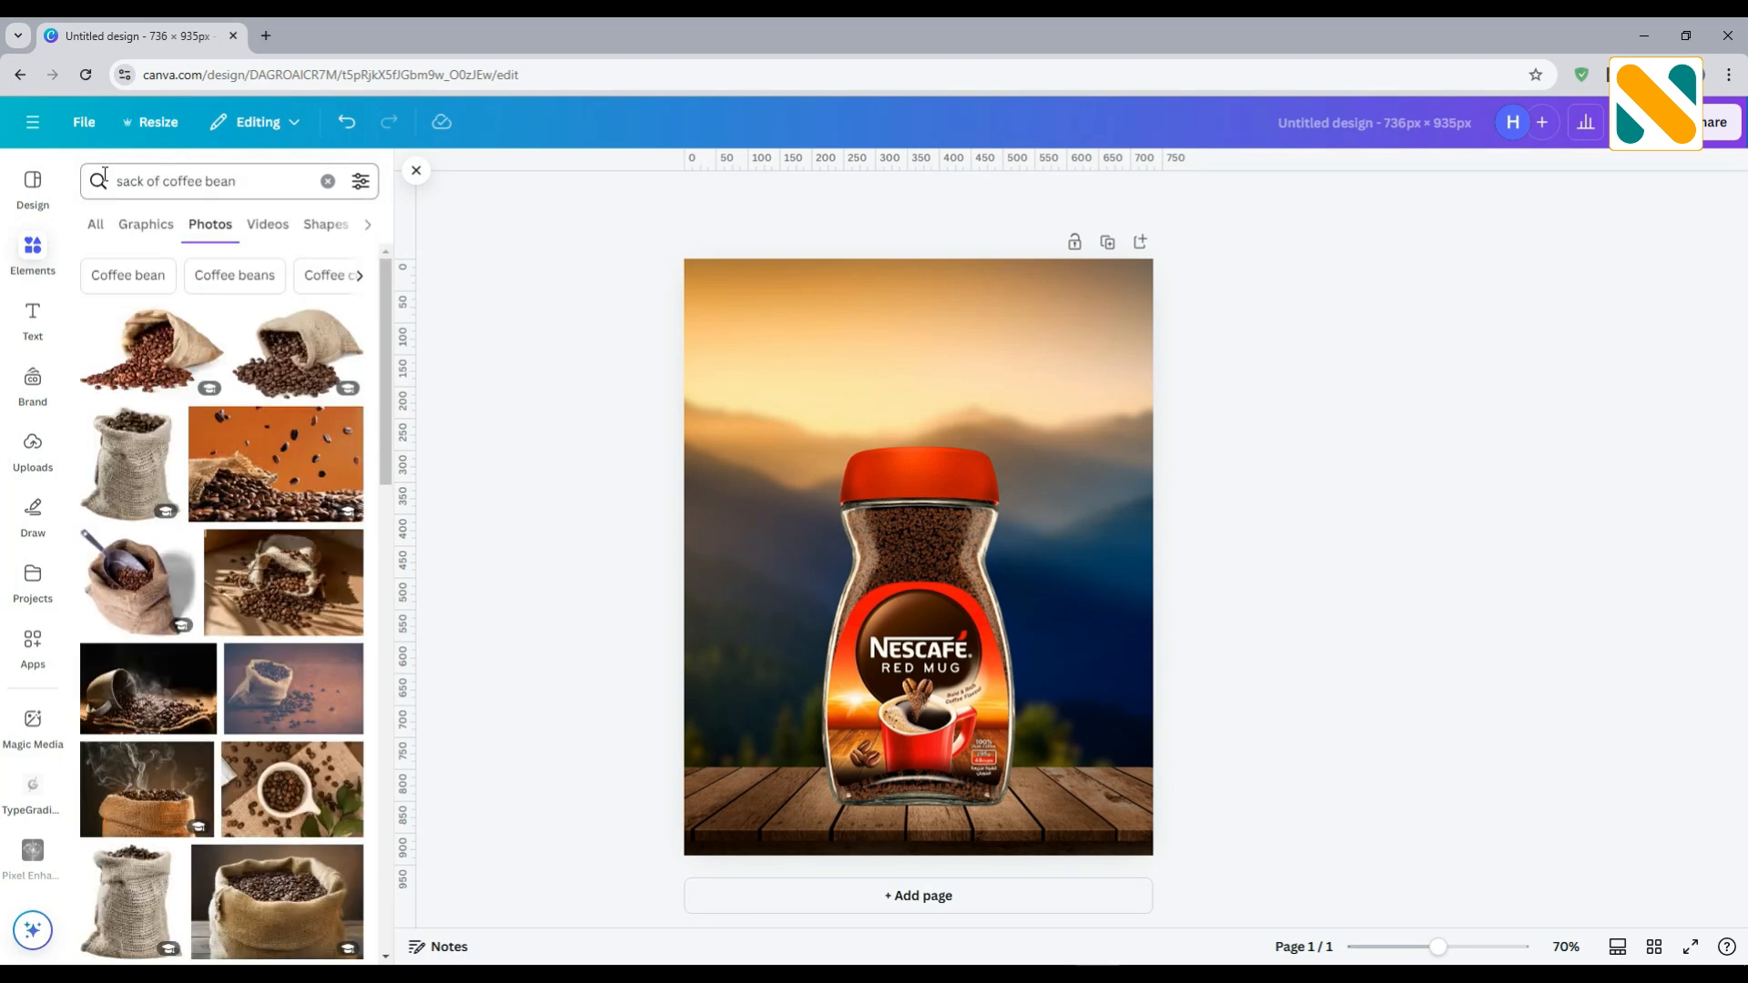
pyautogui.click(127, 482)
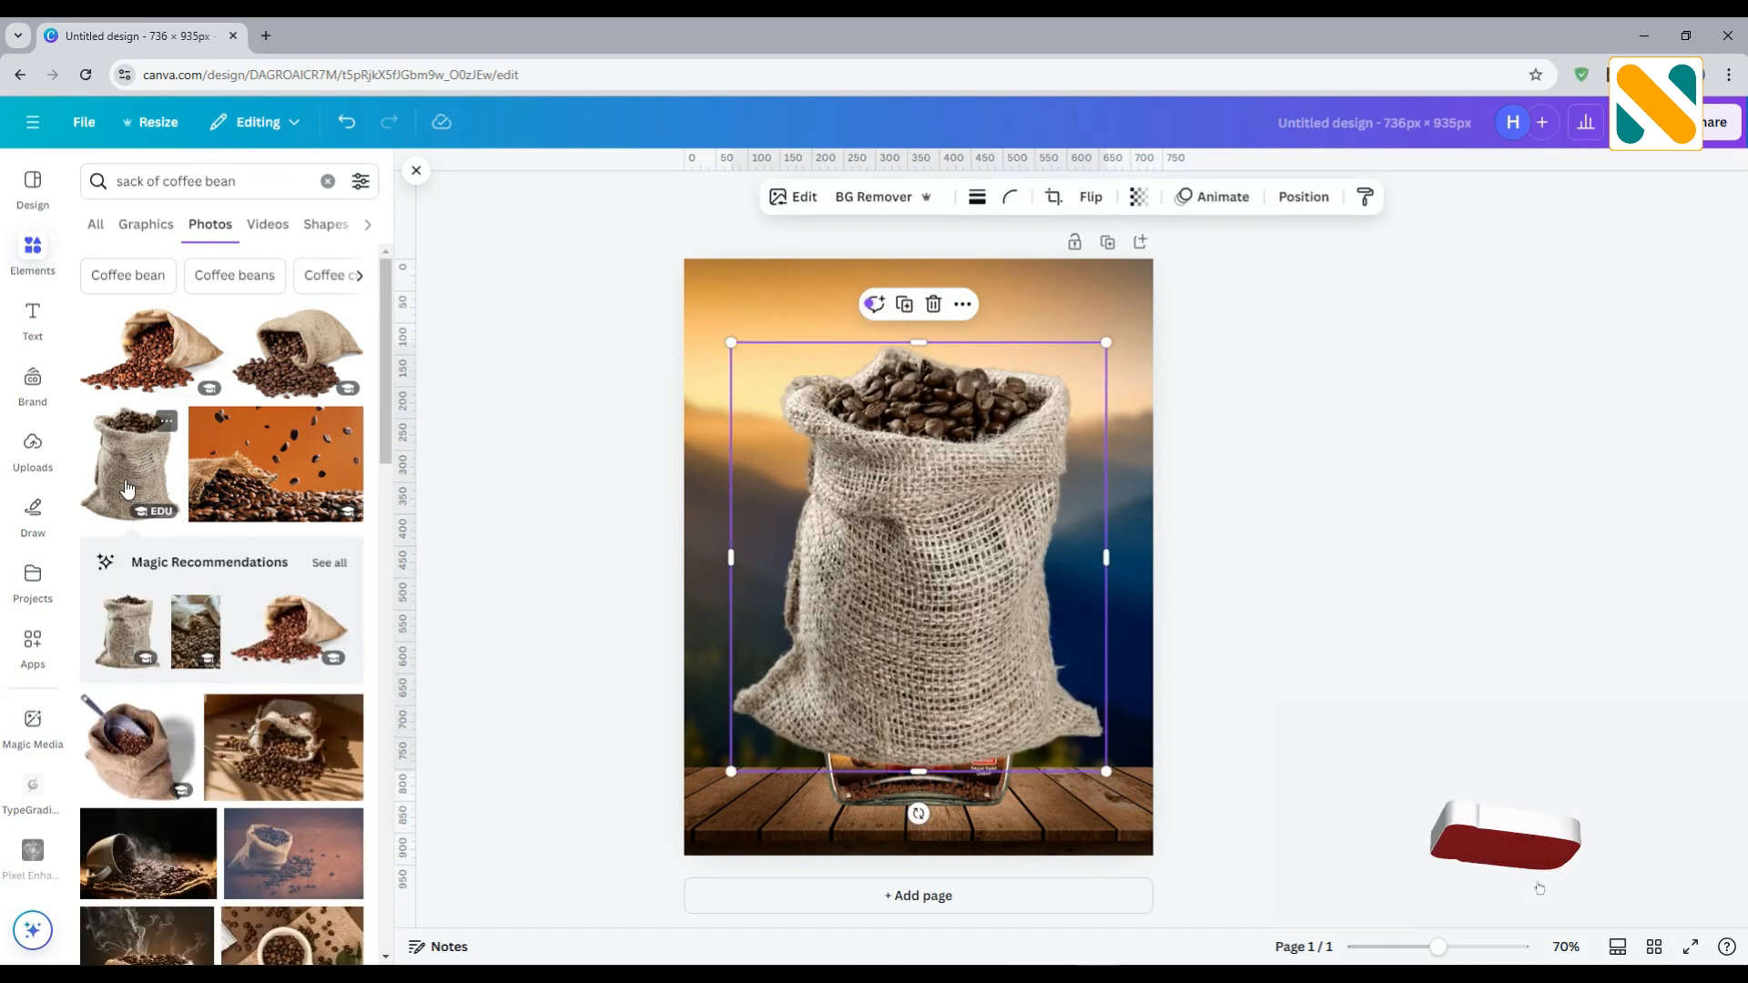
# - Scale the burlap sack down and stand it on the planks at the jar's left, overlapping the jar's edge
pyautogui.moveTo(1109, 341); pyautogui.dragTo(860, 648)
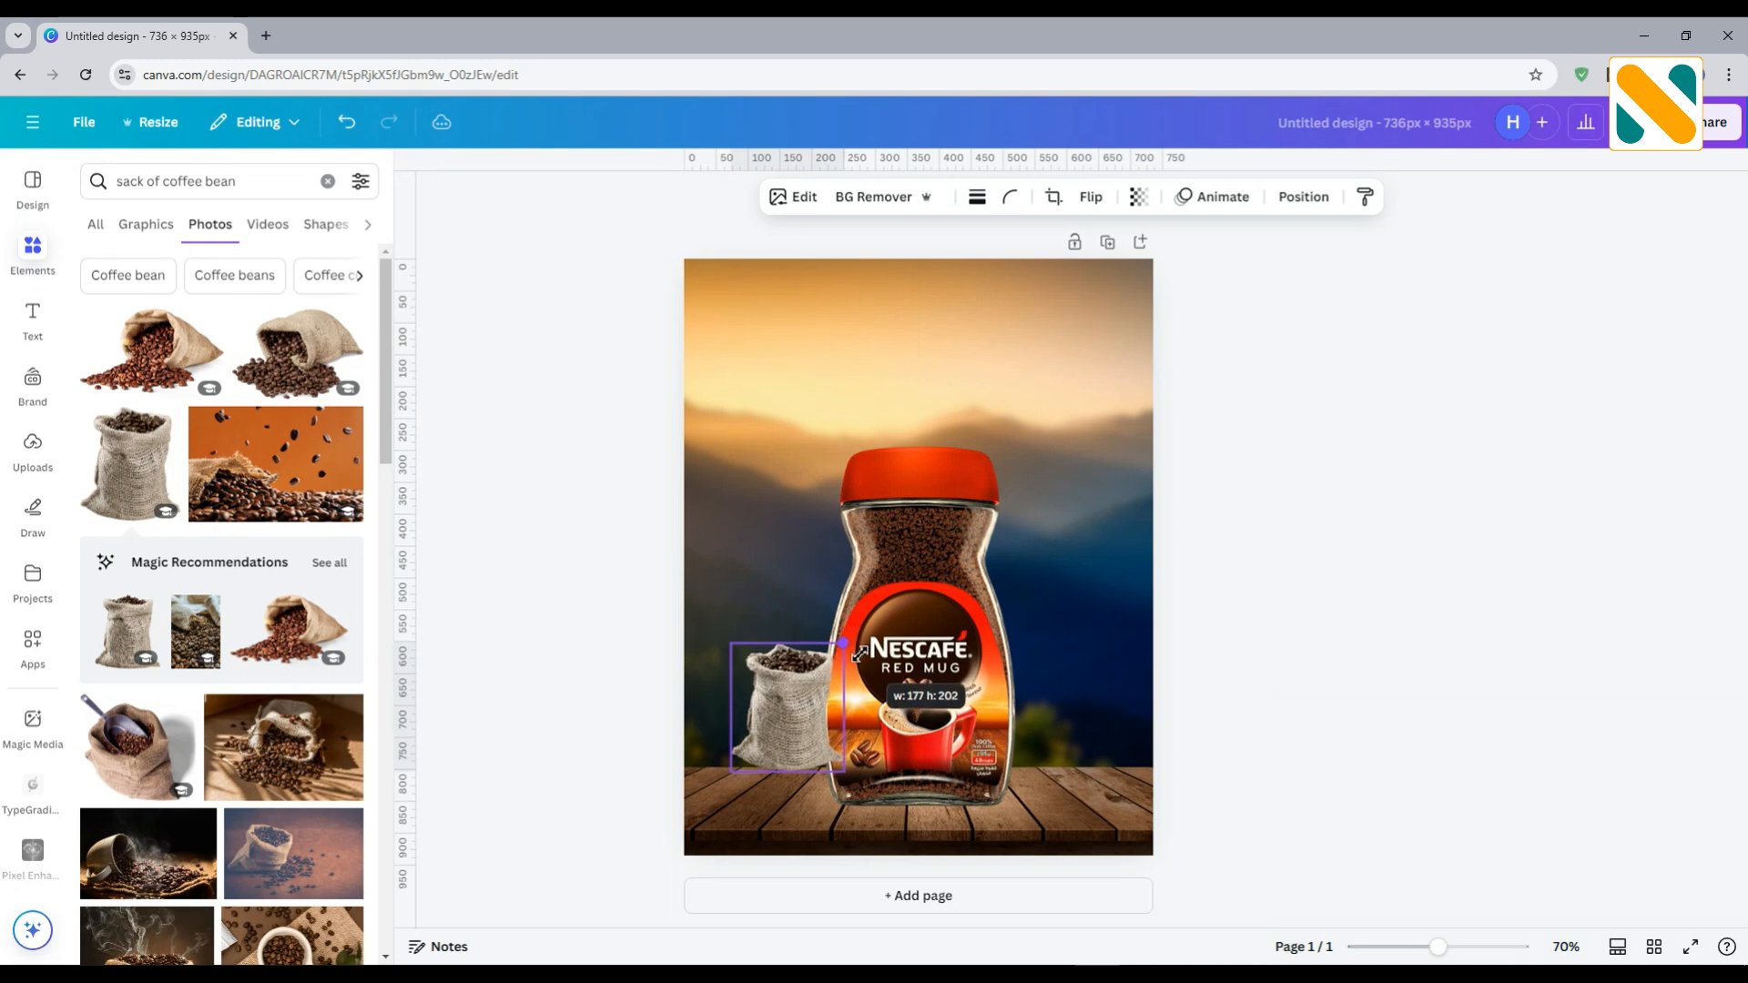
pyautogui.moveTo(785, 707); pyautogui.dragTo(785, 748)
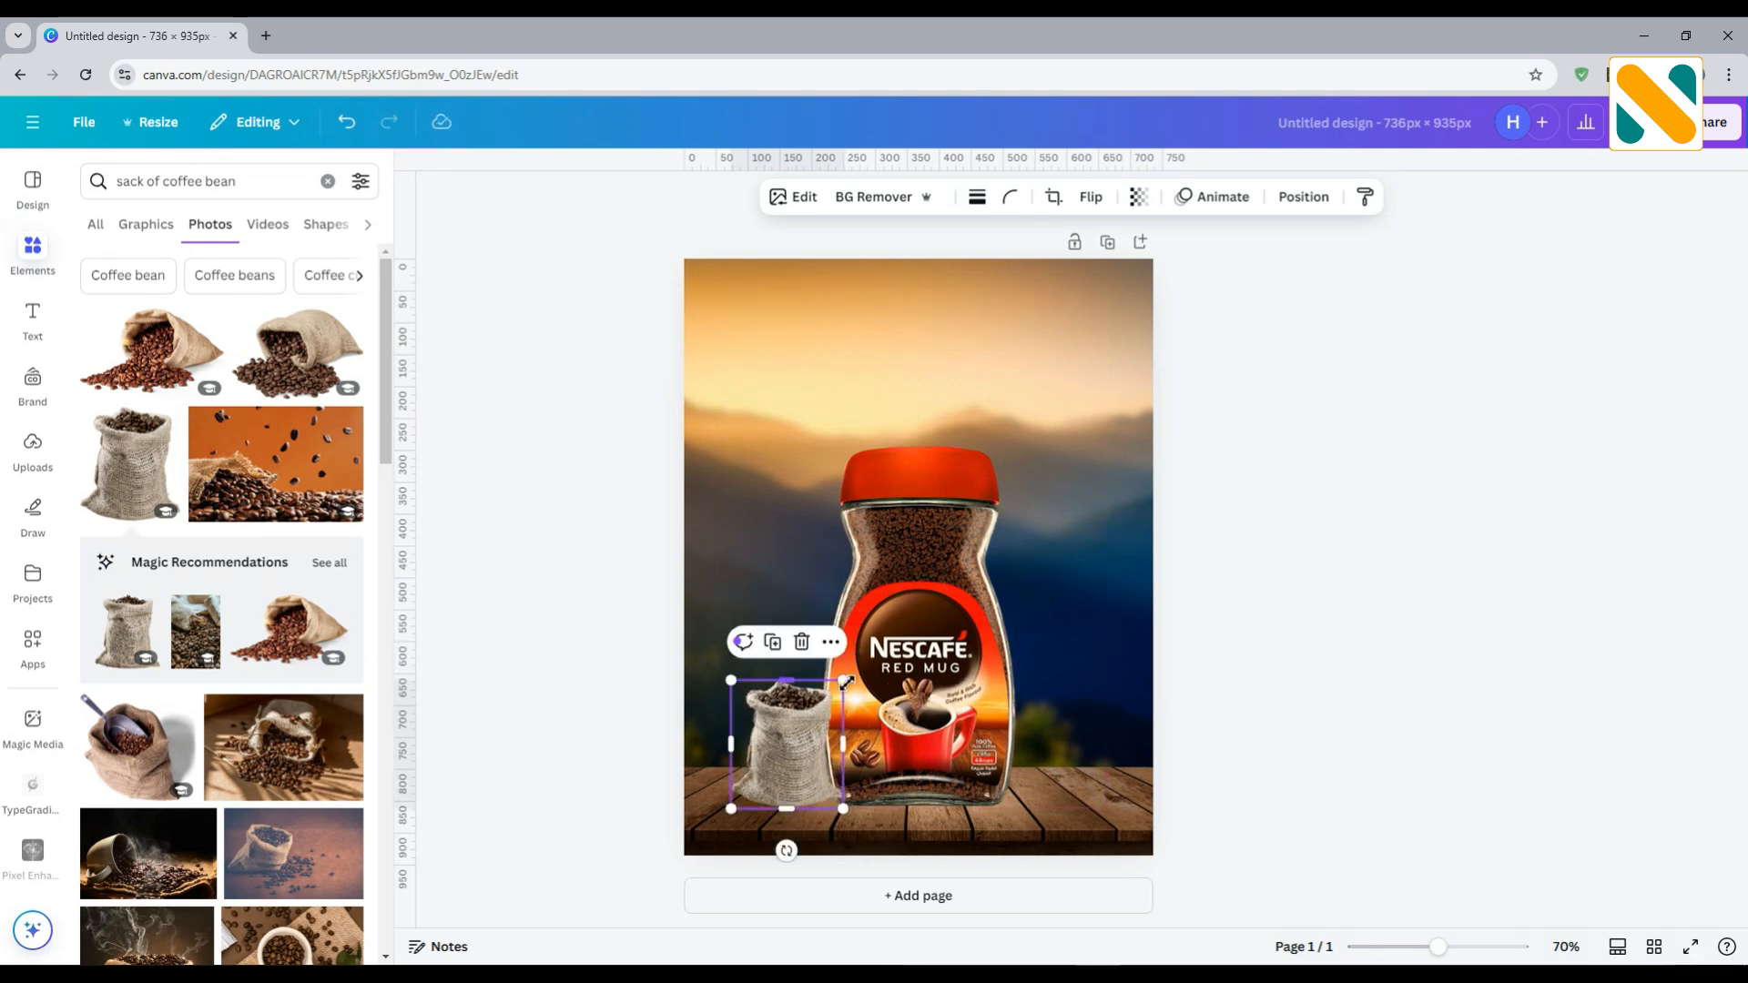
pyautogui.moveTo(848, 681); pyautogui.dragTo(821, 709)
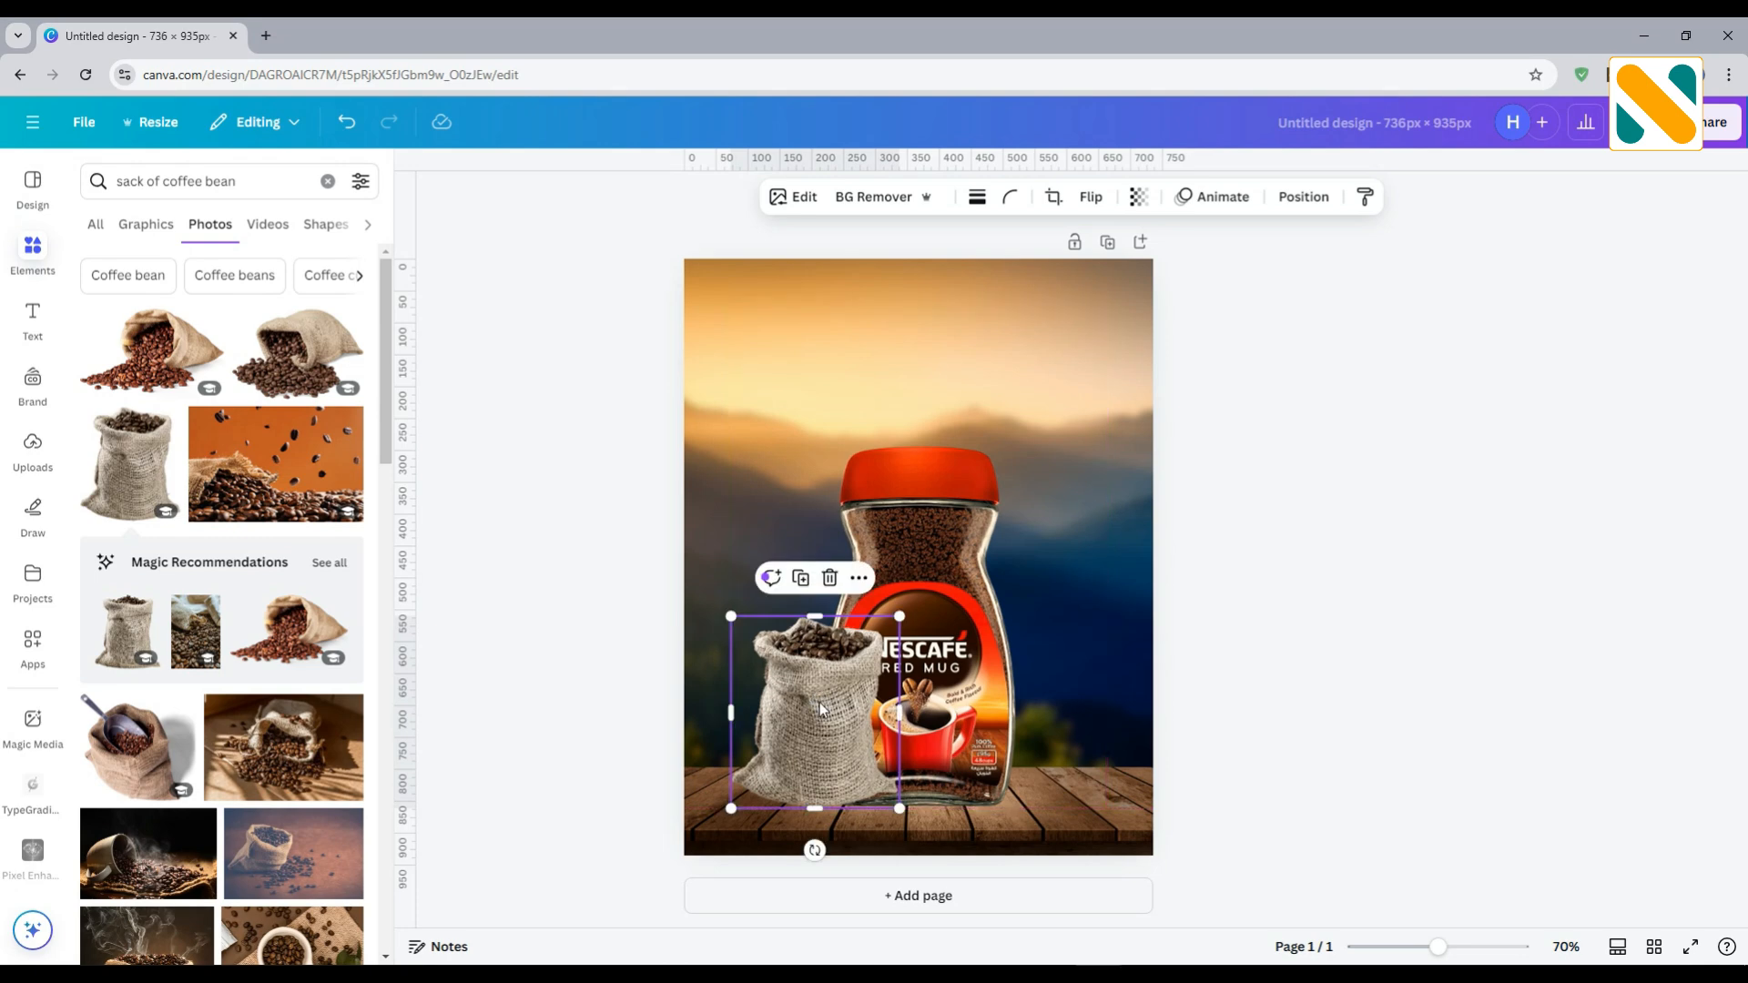
# - Set the white balance temperature of the whole sack image to 100
pyautogui.click(805, 202)
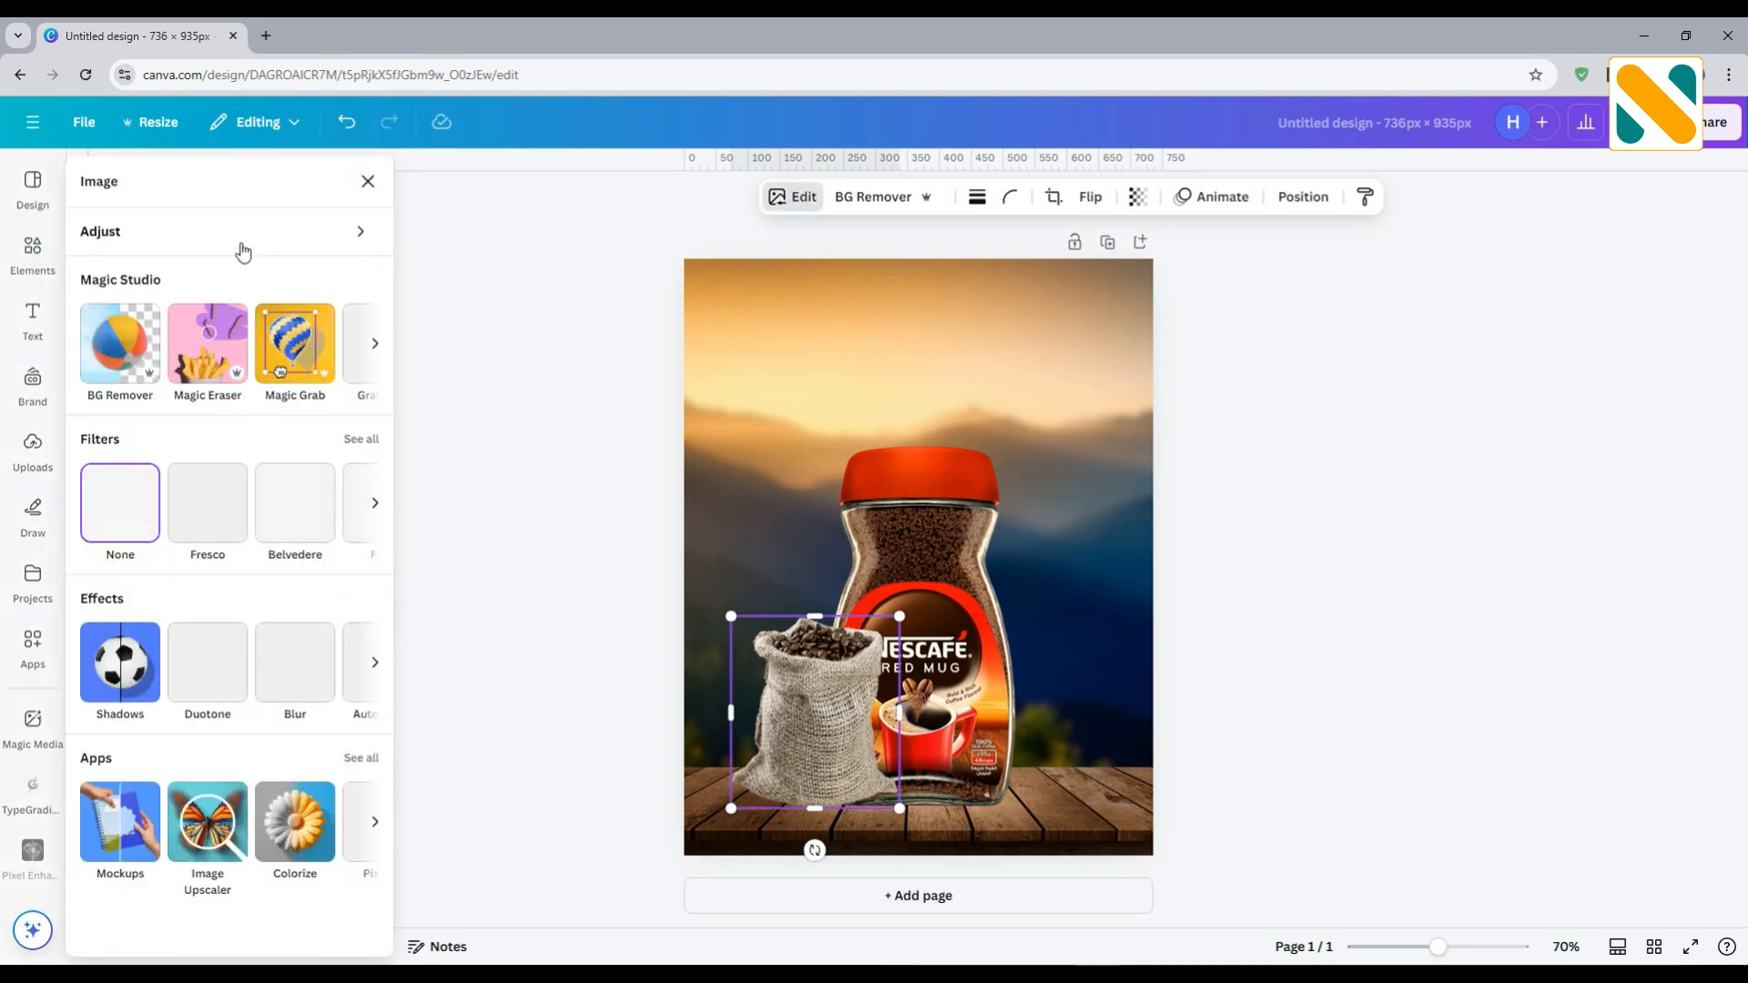
pyautogui.click(232, 234)
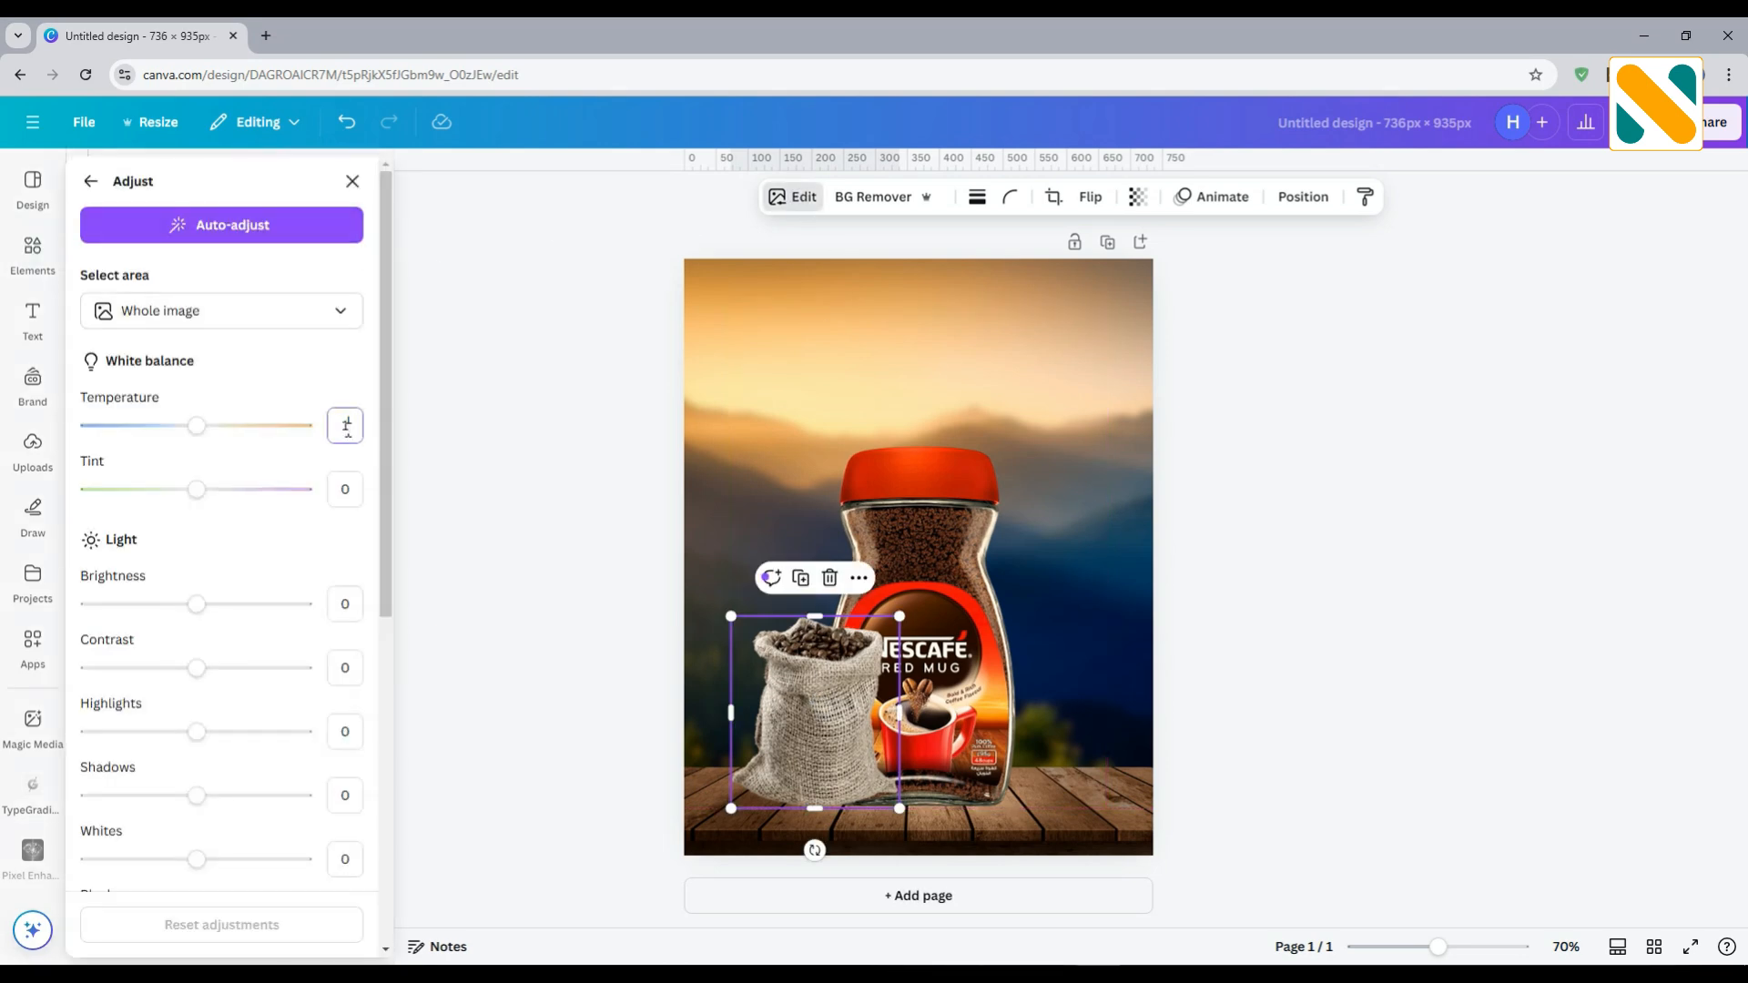
pyautogui.press('Return')
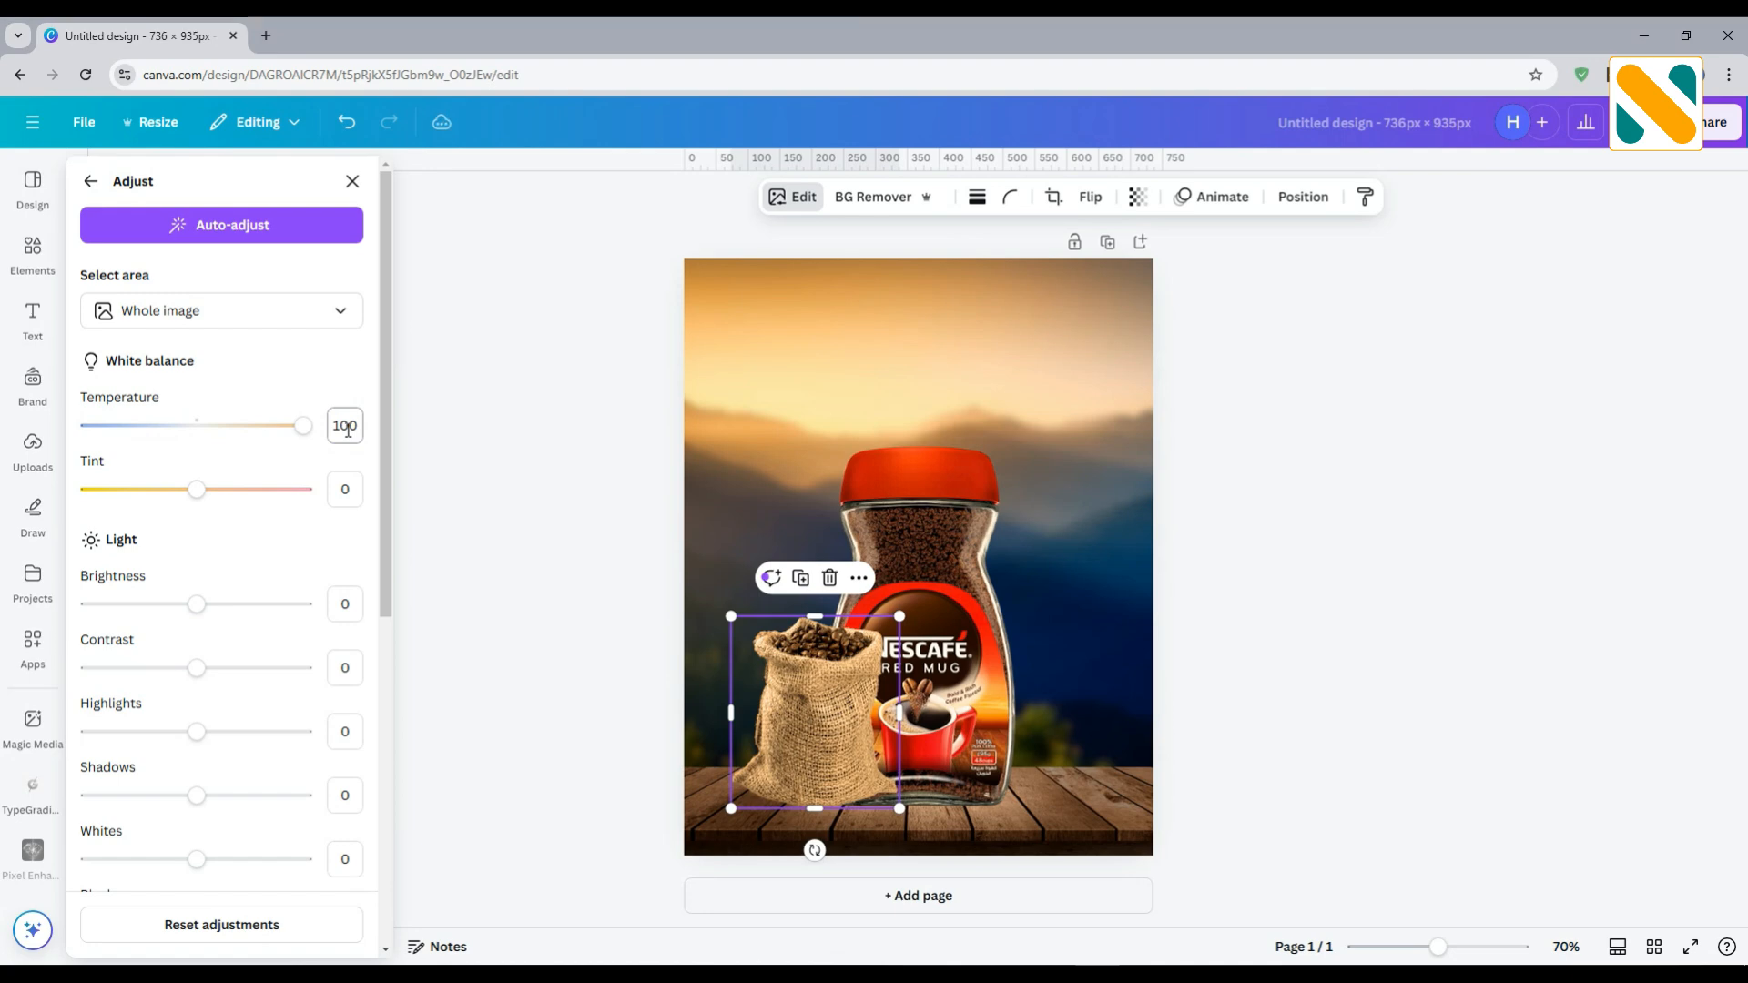
# - Send the burlap sack backward so it sits behind the coffee jar
pyautogui.click(1298, 199)
pyautogui.click(324, 282)
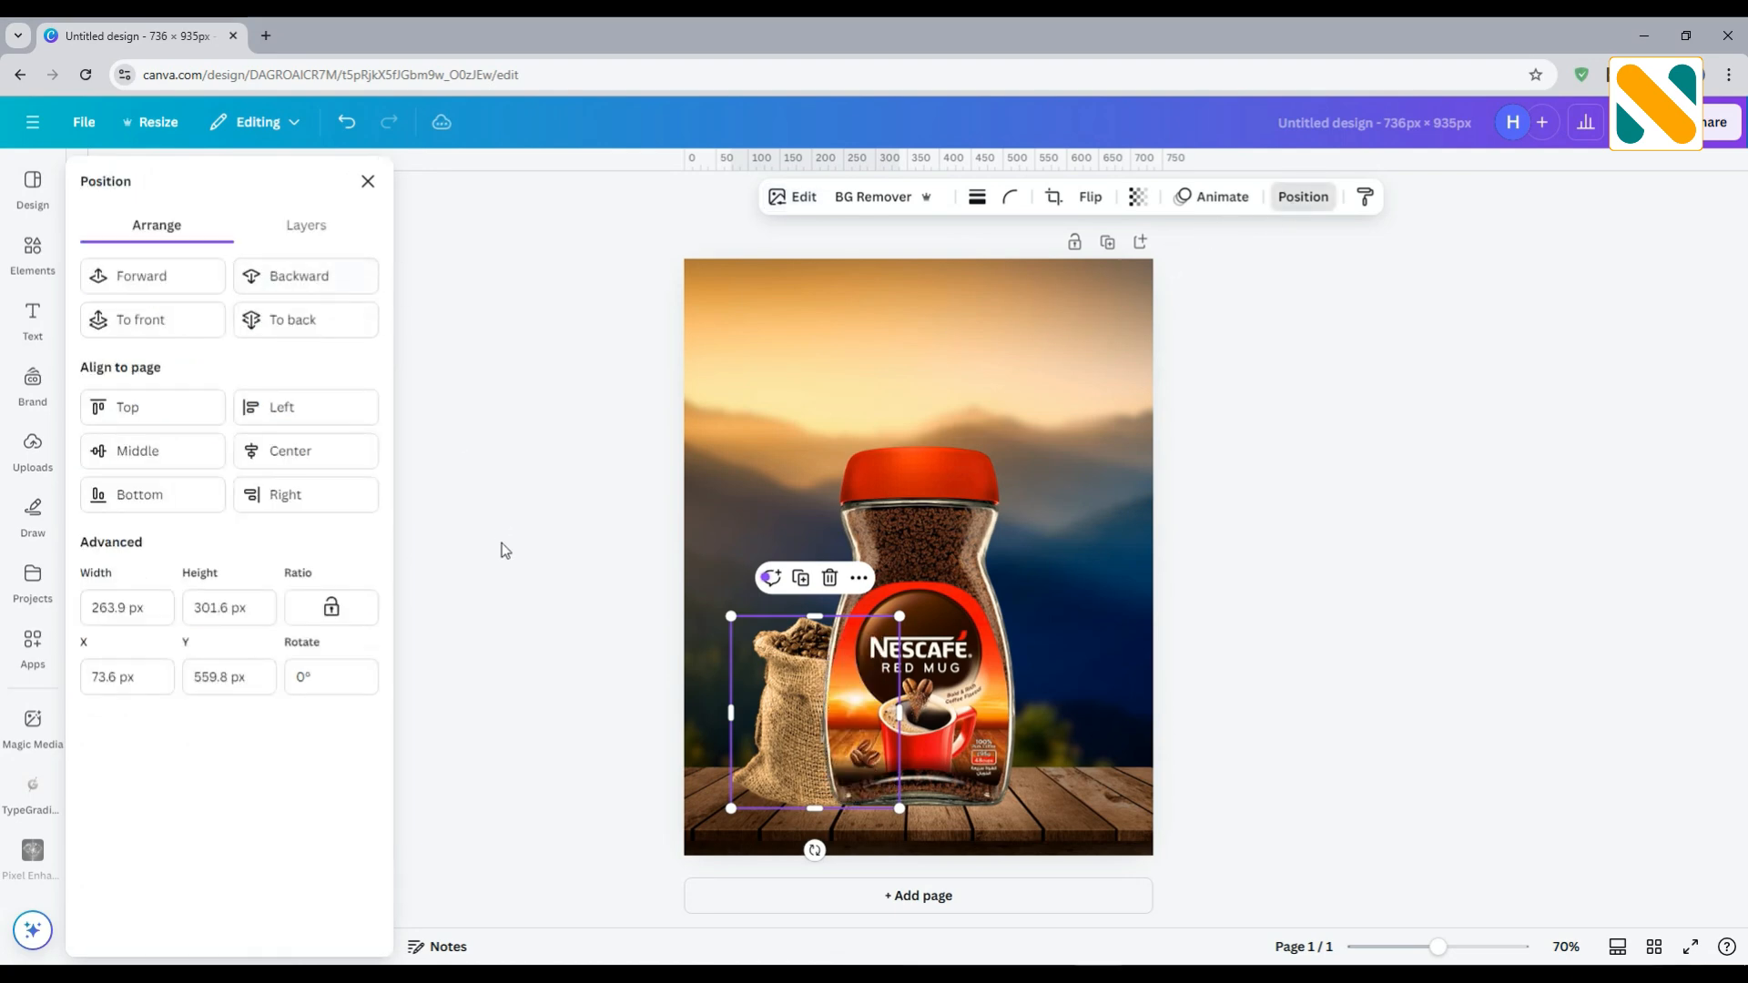
pyautogui.press('Escape')
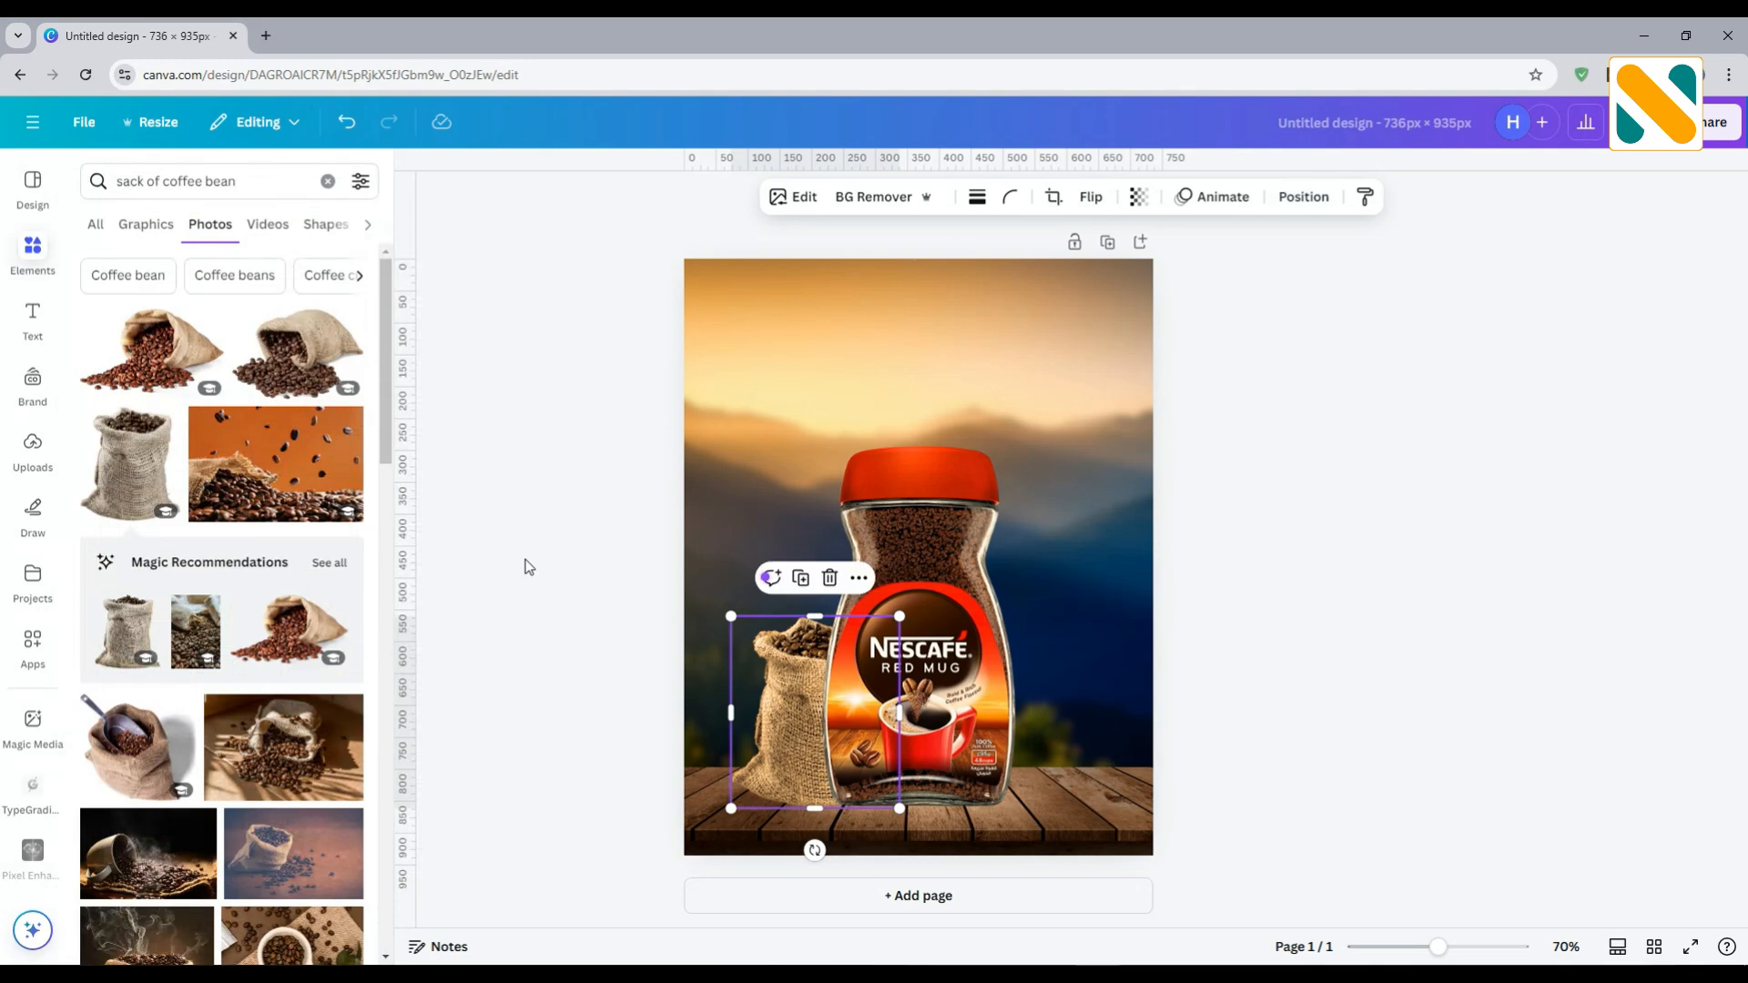
pyautogui.click(526, 566)
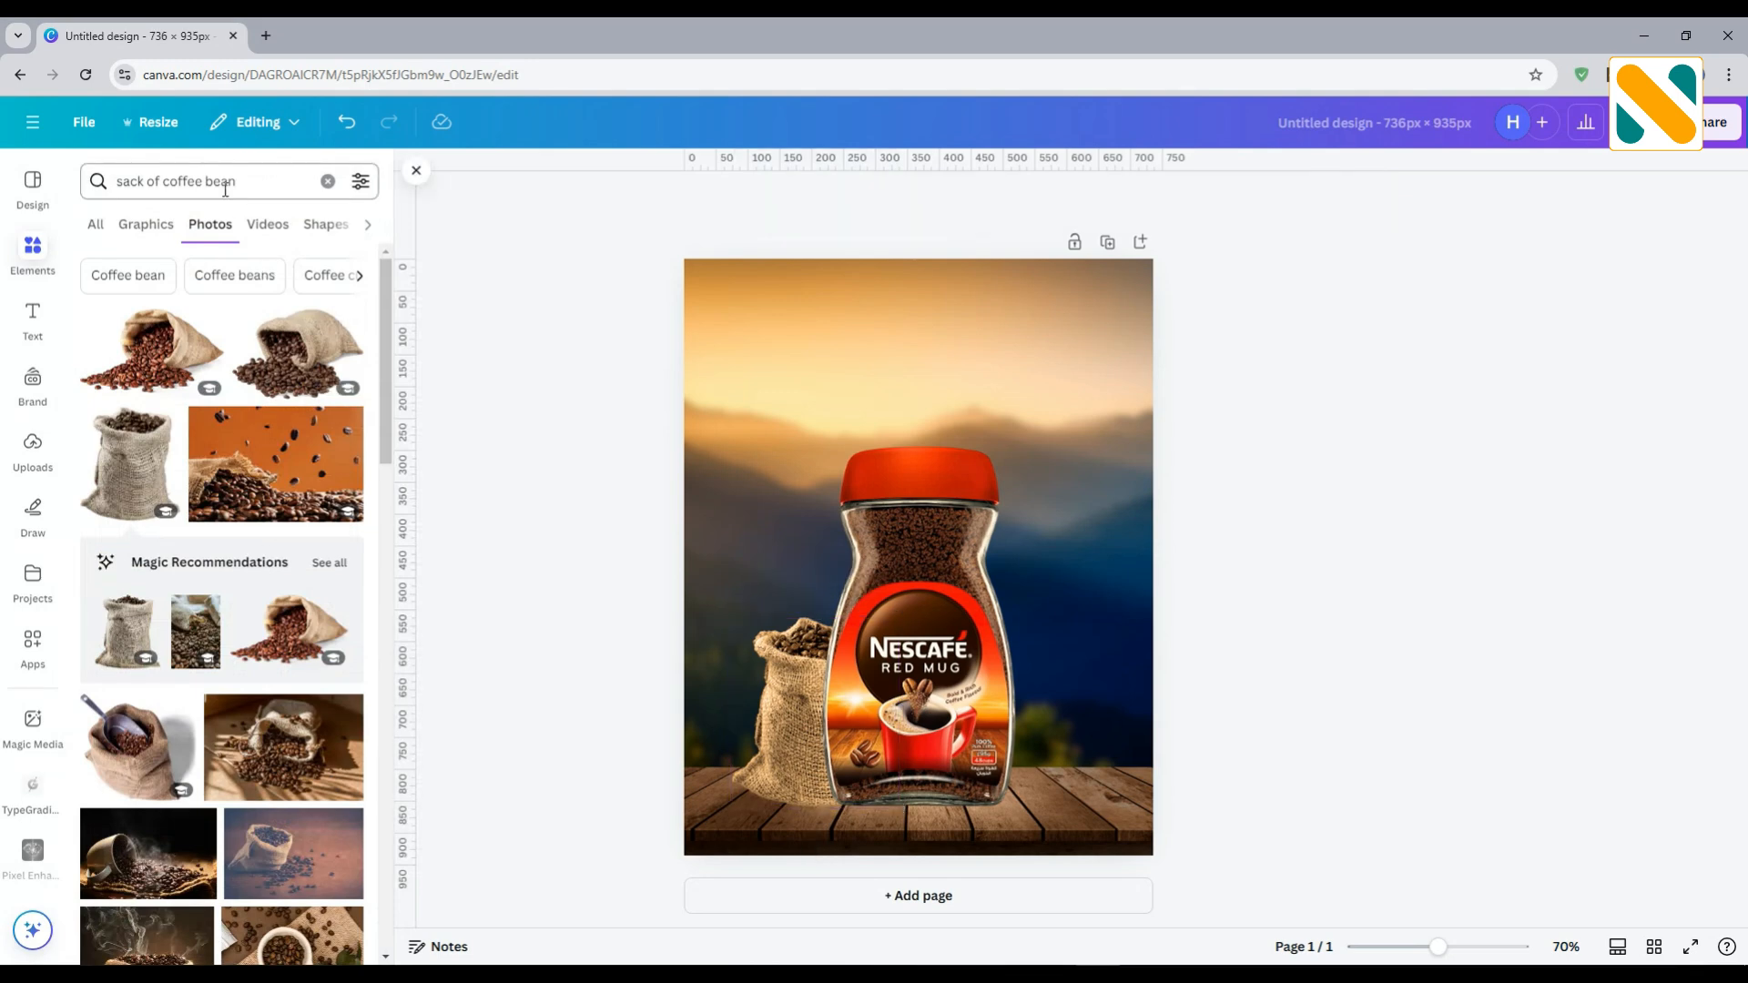
# - Search the photos for "coffee bean", add the beans with green leaves, and place them scaled down at the jar's lower right
pyautogui.moveTo(148, 184); pyautogui.dragTo(114, 182)
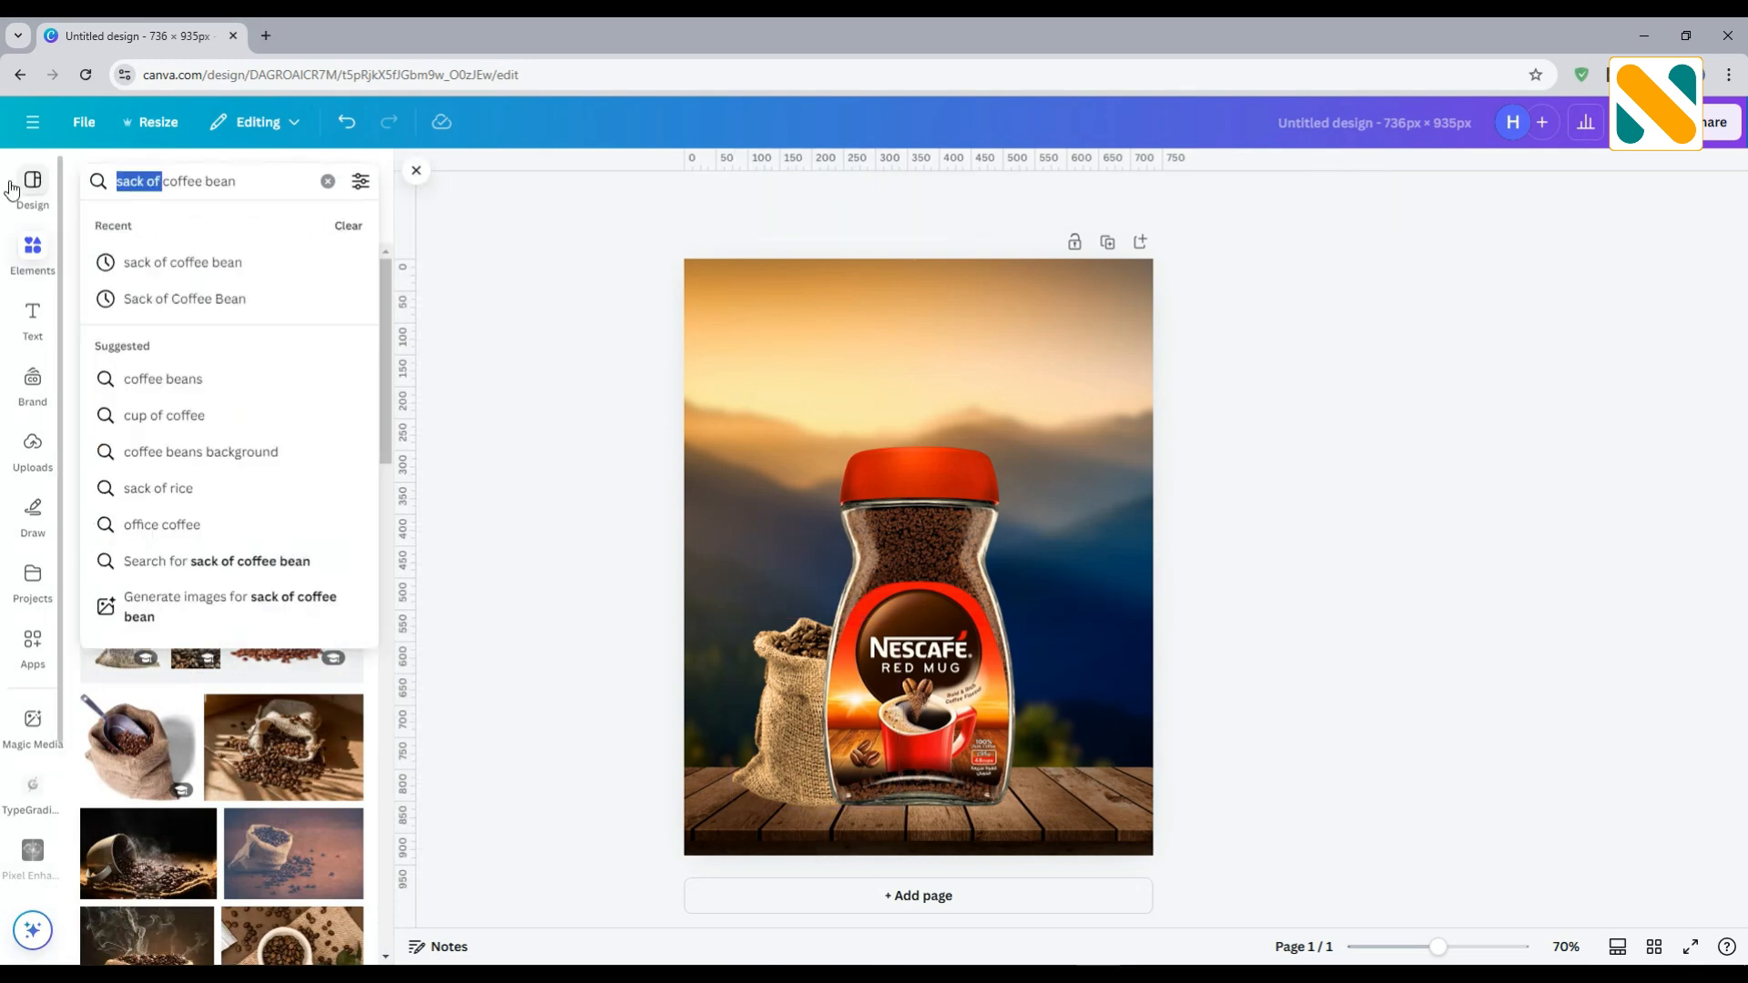
pyautogui.press('BackSpace')
pyautogui.press('Return')
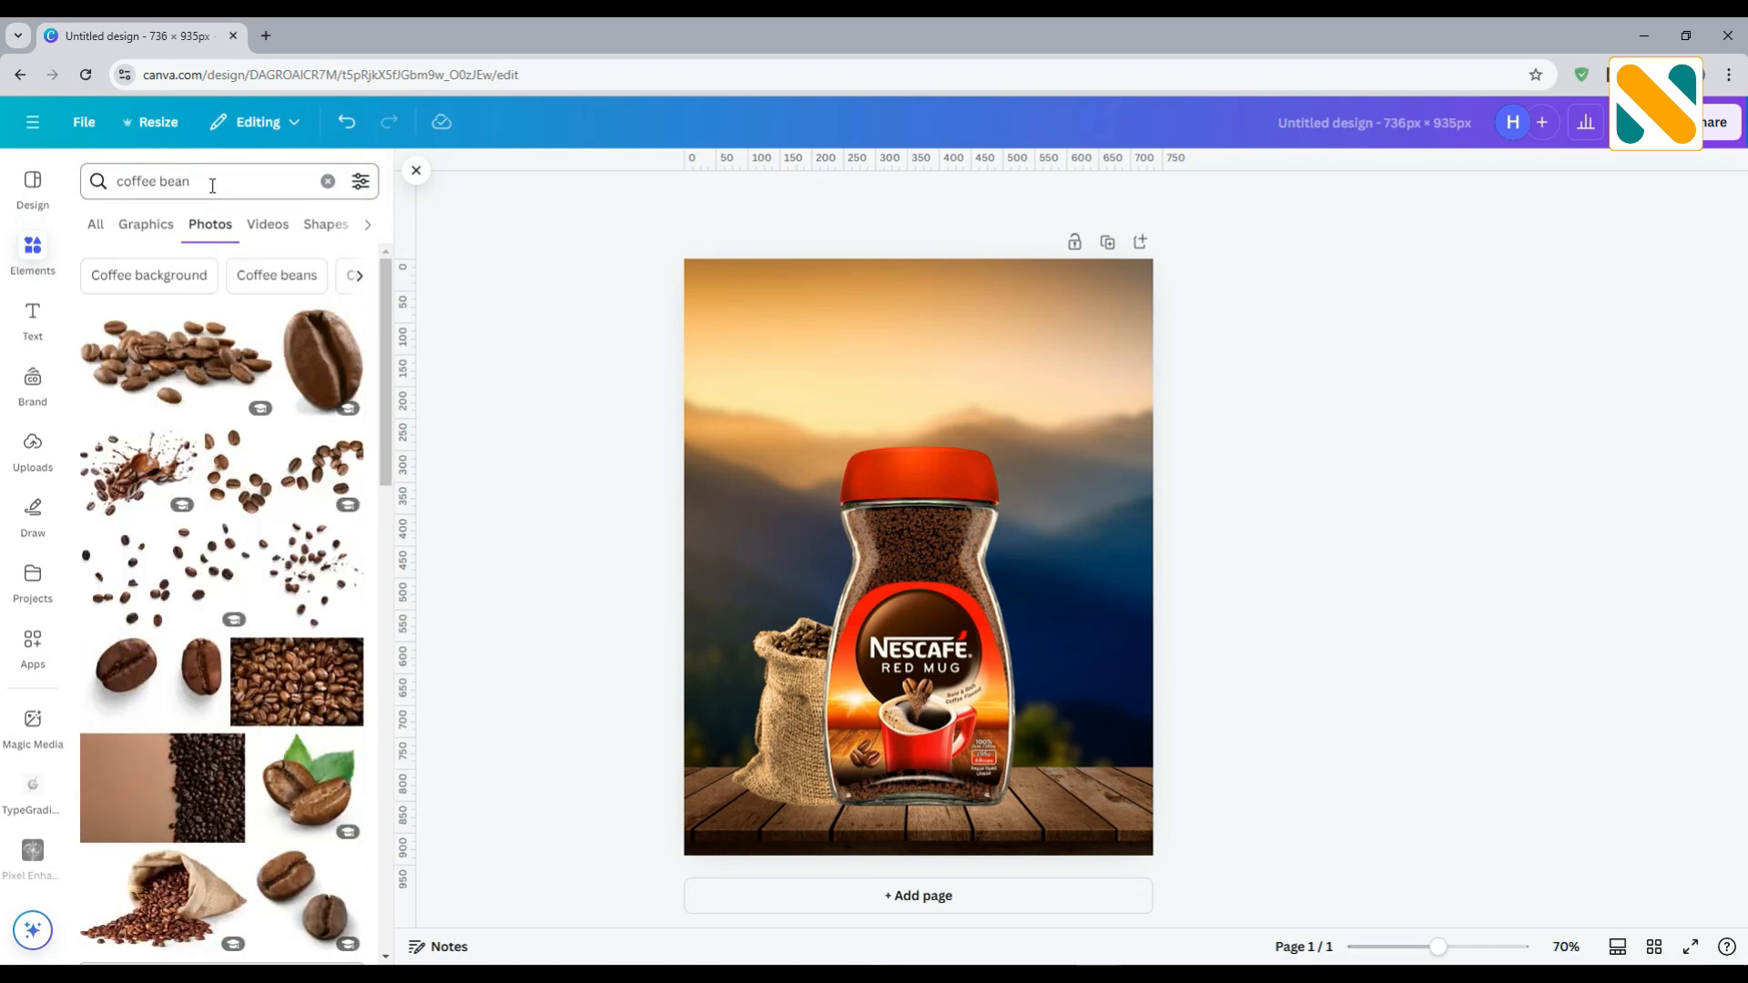
pyautogui.click(308, 784)
pyautogui.moveTo(731, 373); pyautogui.dragTo(995, 628)
pyautogui.moveTo(1082, 702); pyautogui.dragTo(1044, 779)
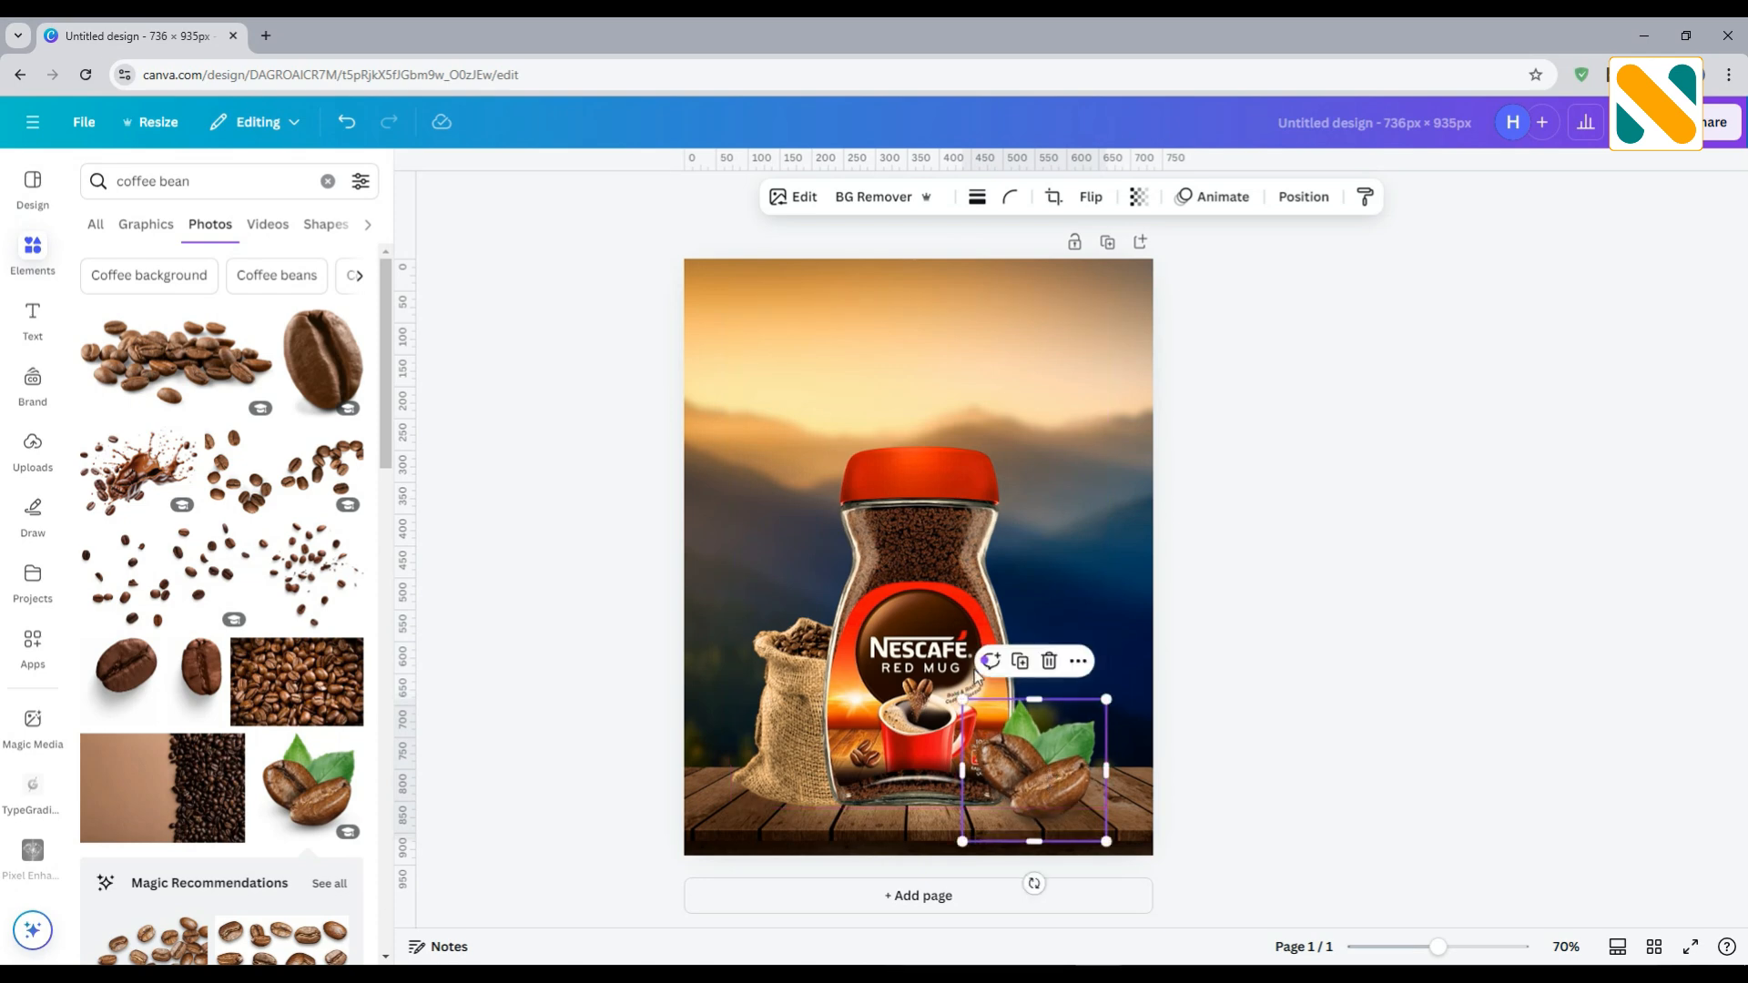
# - Apply a filter from the full filter collection to the coffee beans with green leaves
pyautogui.click(800, 202)
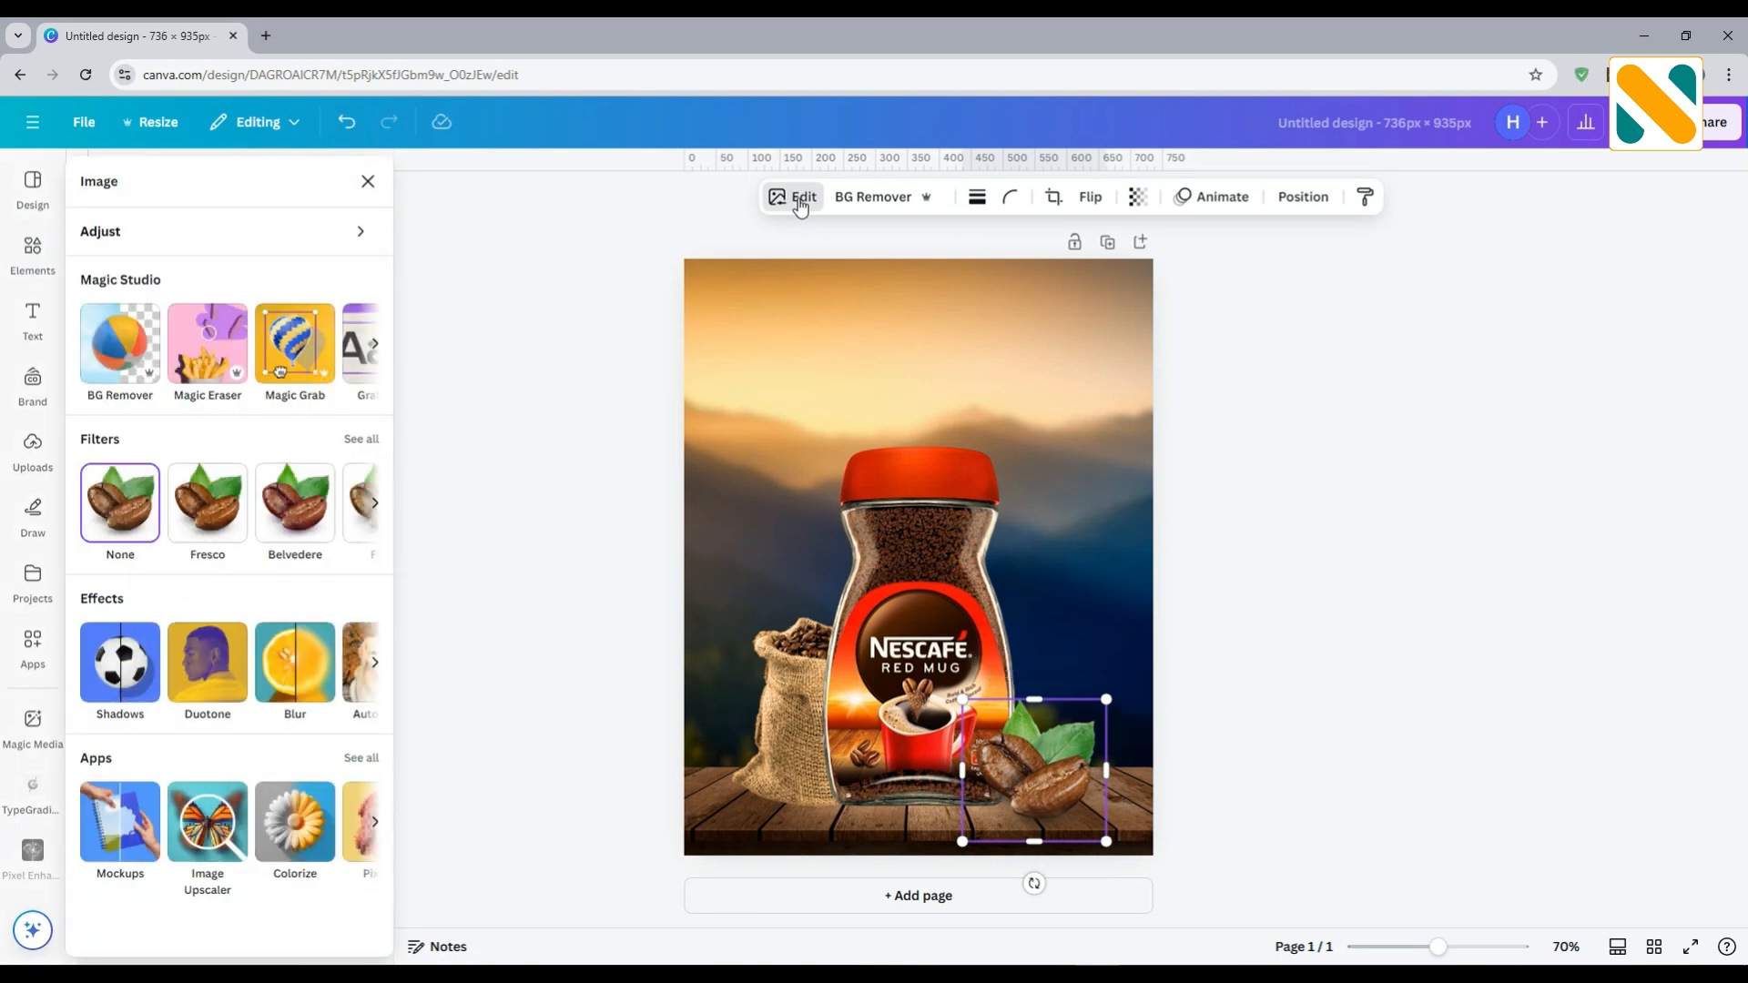
pyautogui.click(353, 446)
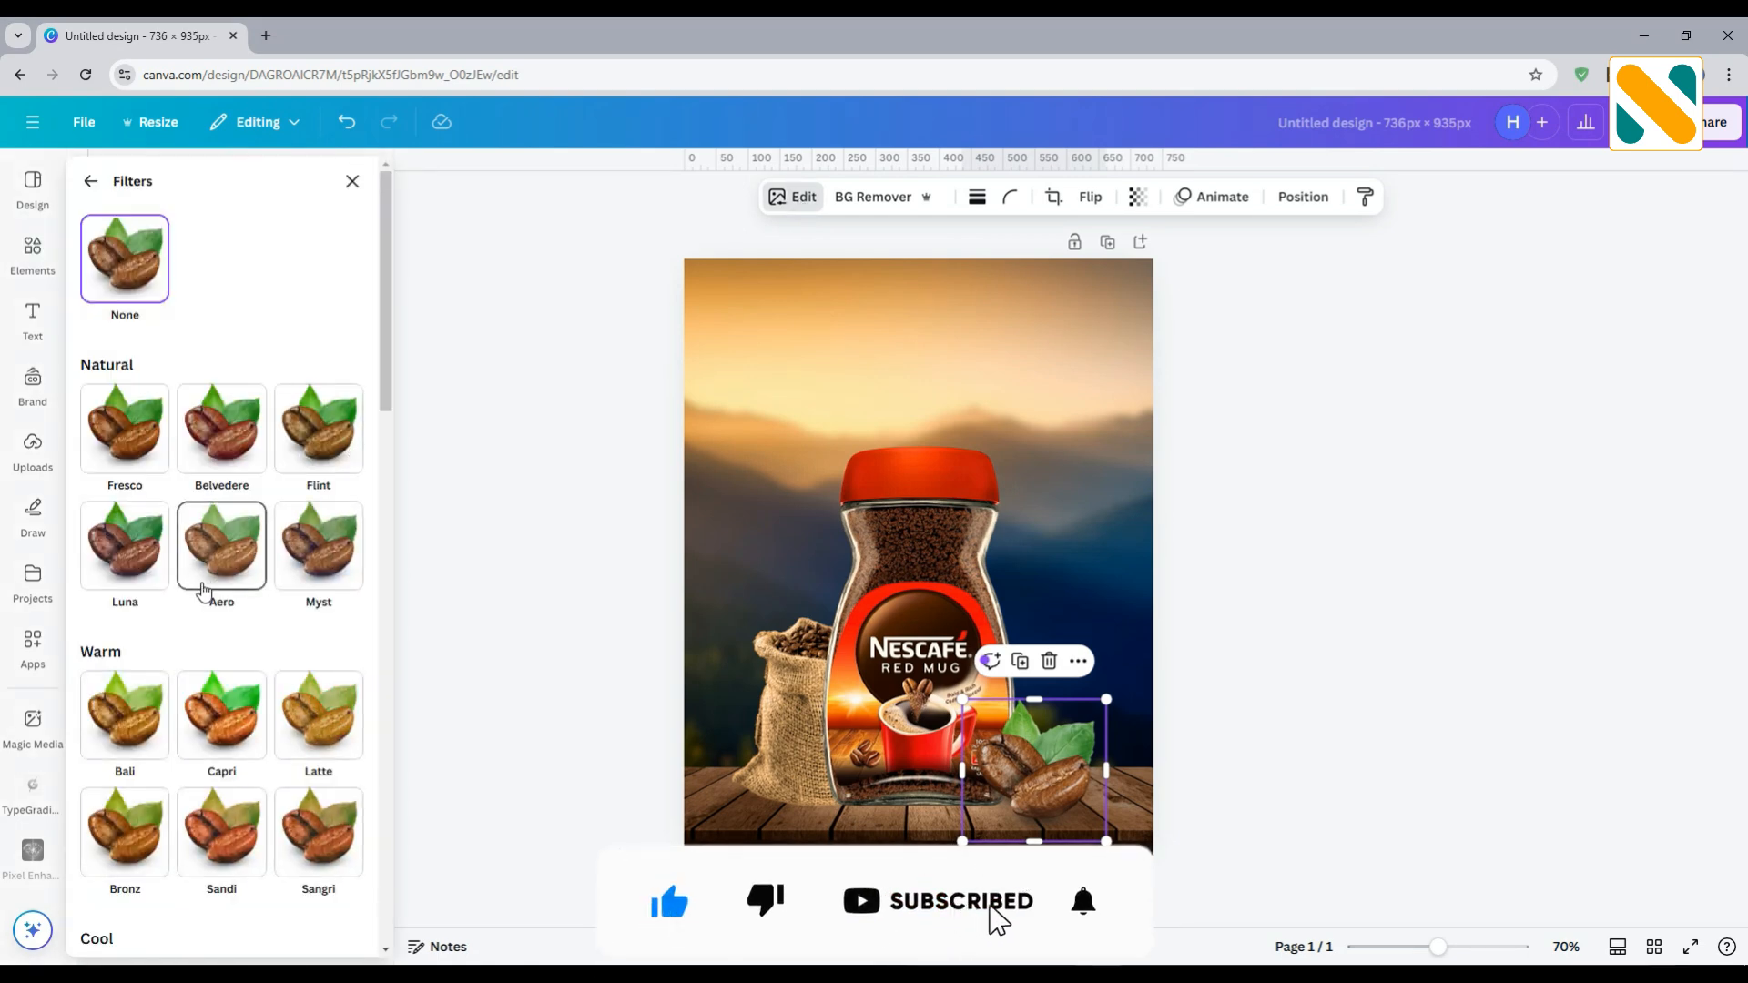
pyautogui.scroll(-4, 204, 590)
pyautogui.scroll(-5, 204, 590)
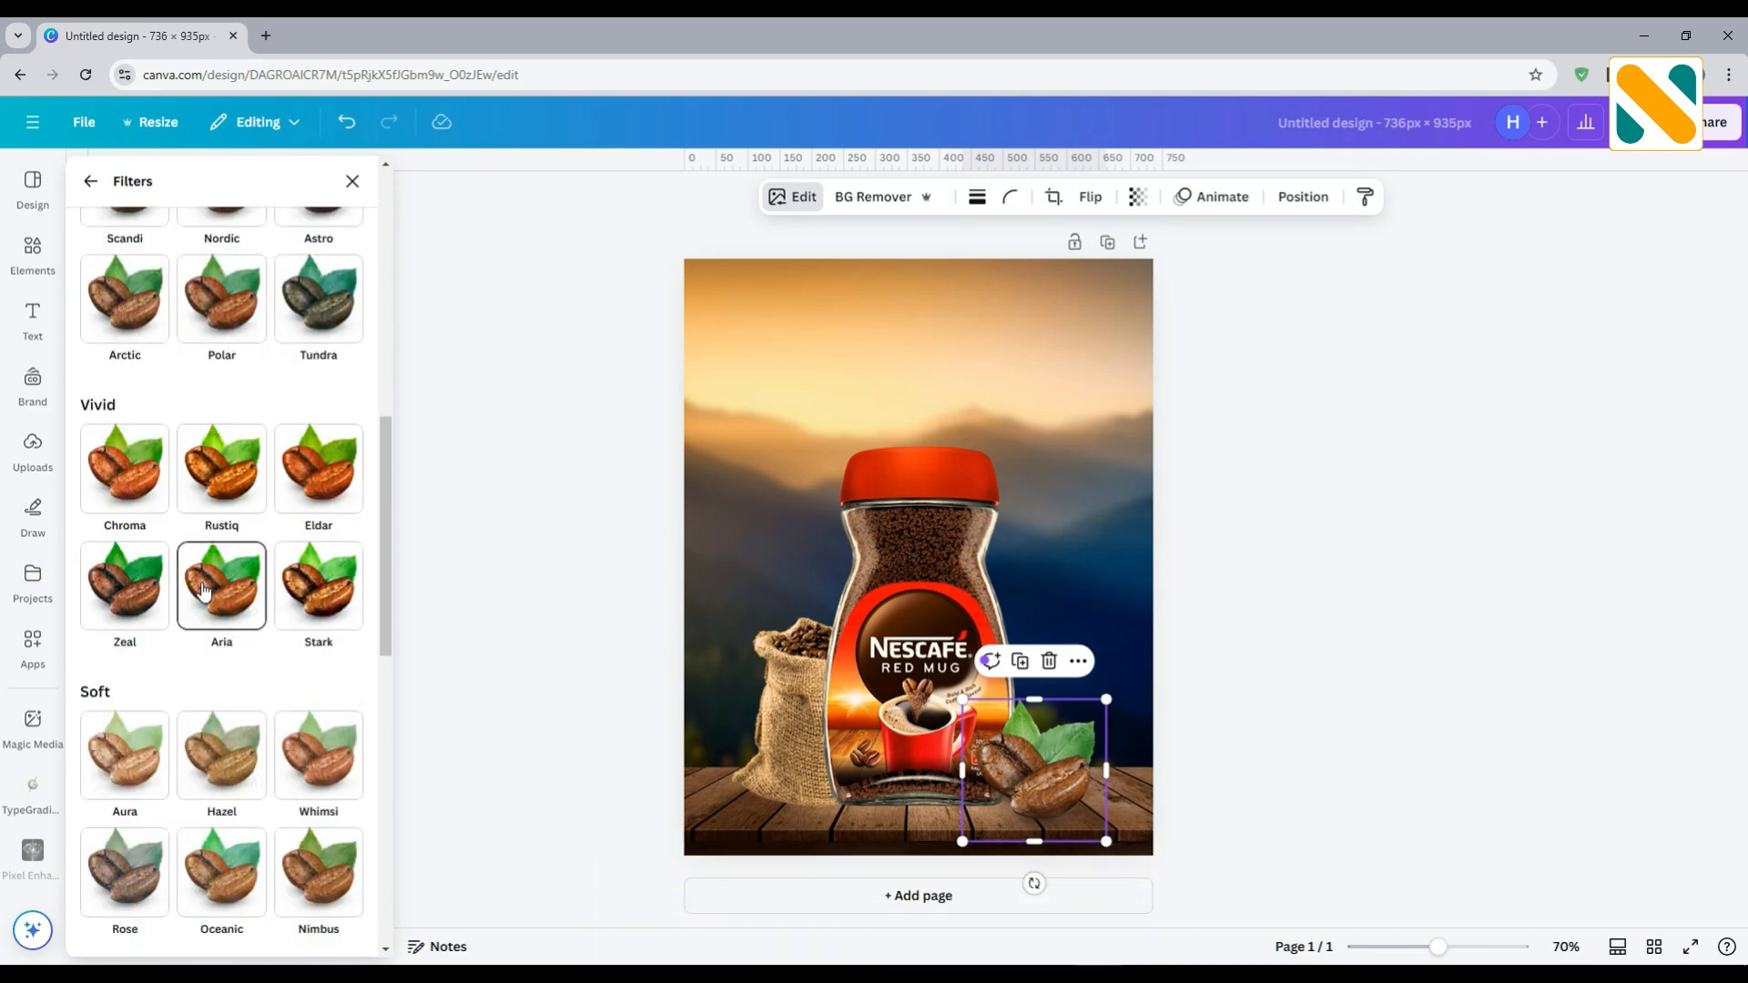
pyautogui.scroll(4, 202, 590)
pyautogui.click(221, 660)
pyautogui.click(567, 517)
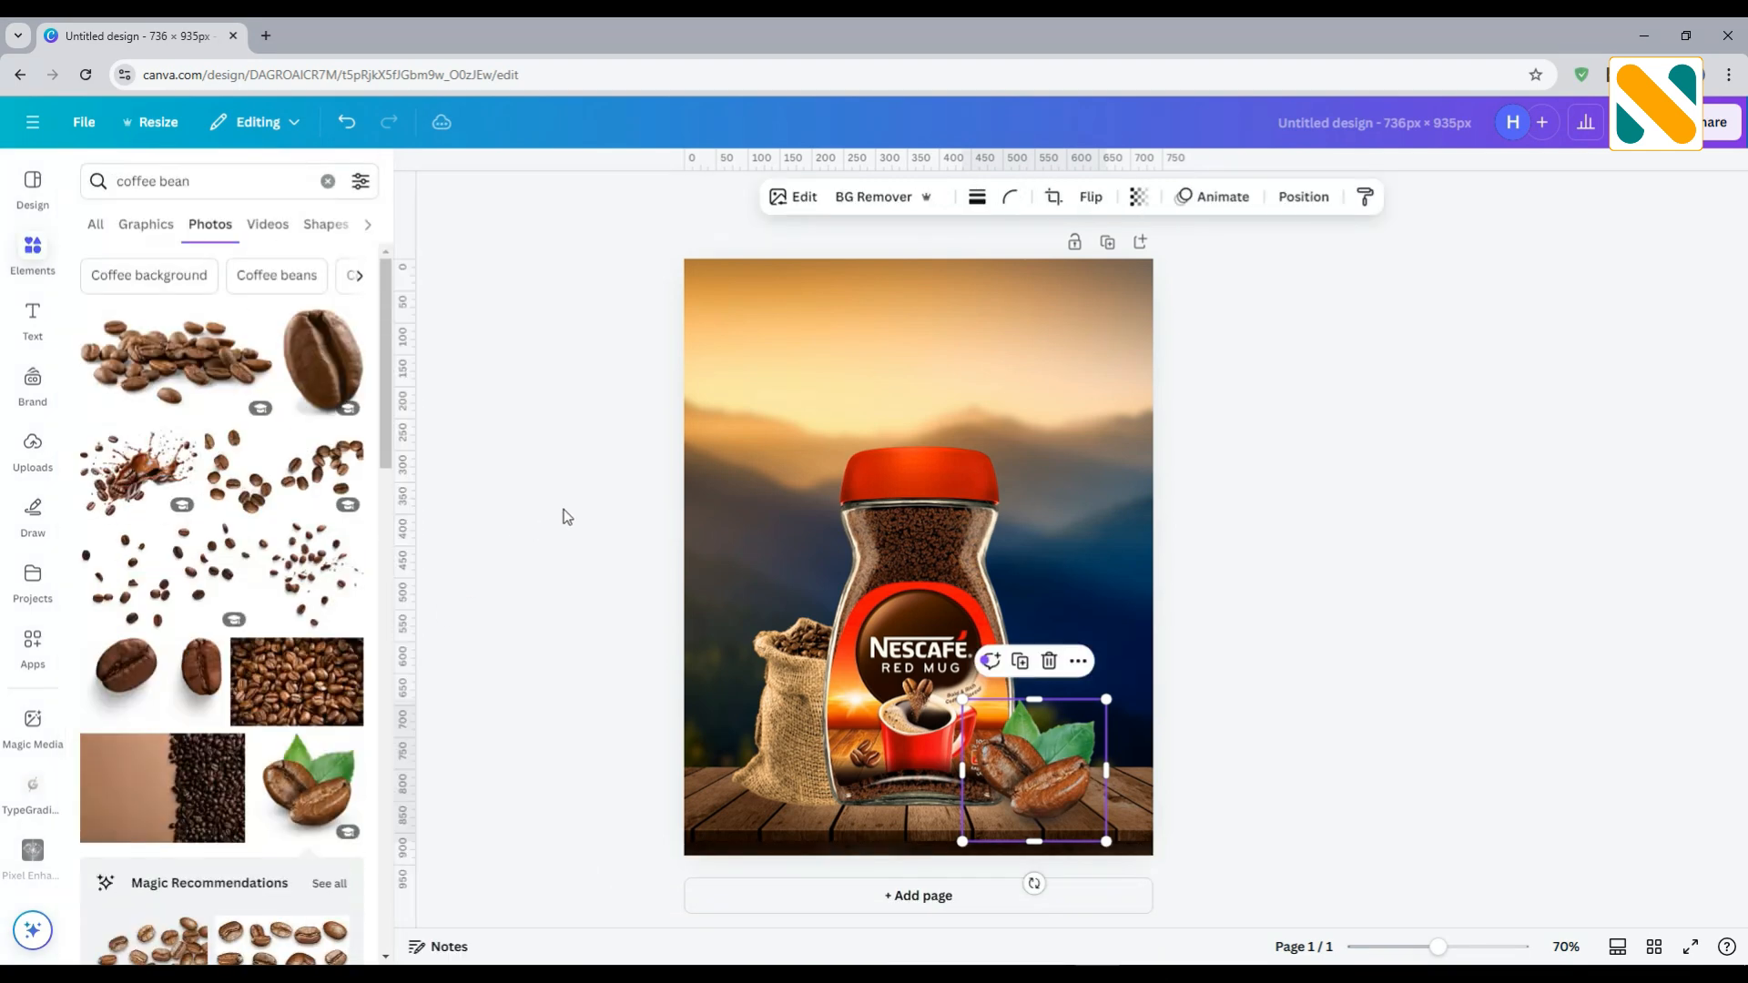
# - Add the single coffee bean photo, shrink it, tilt it slightly and place it floating above the sack
pyautogui.click(336, 365)
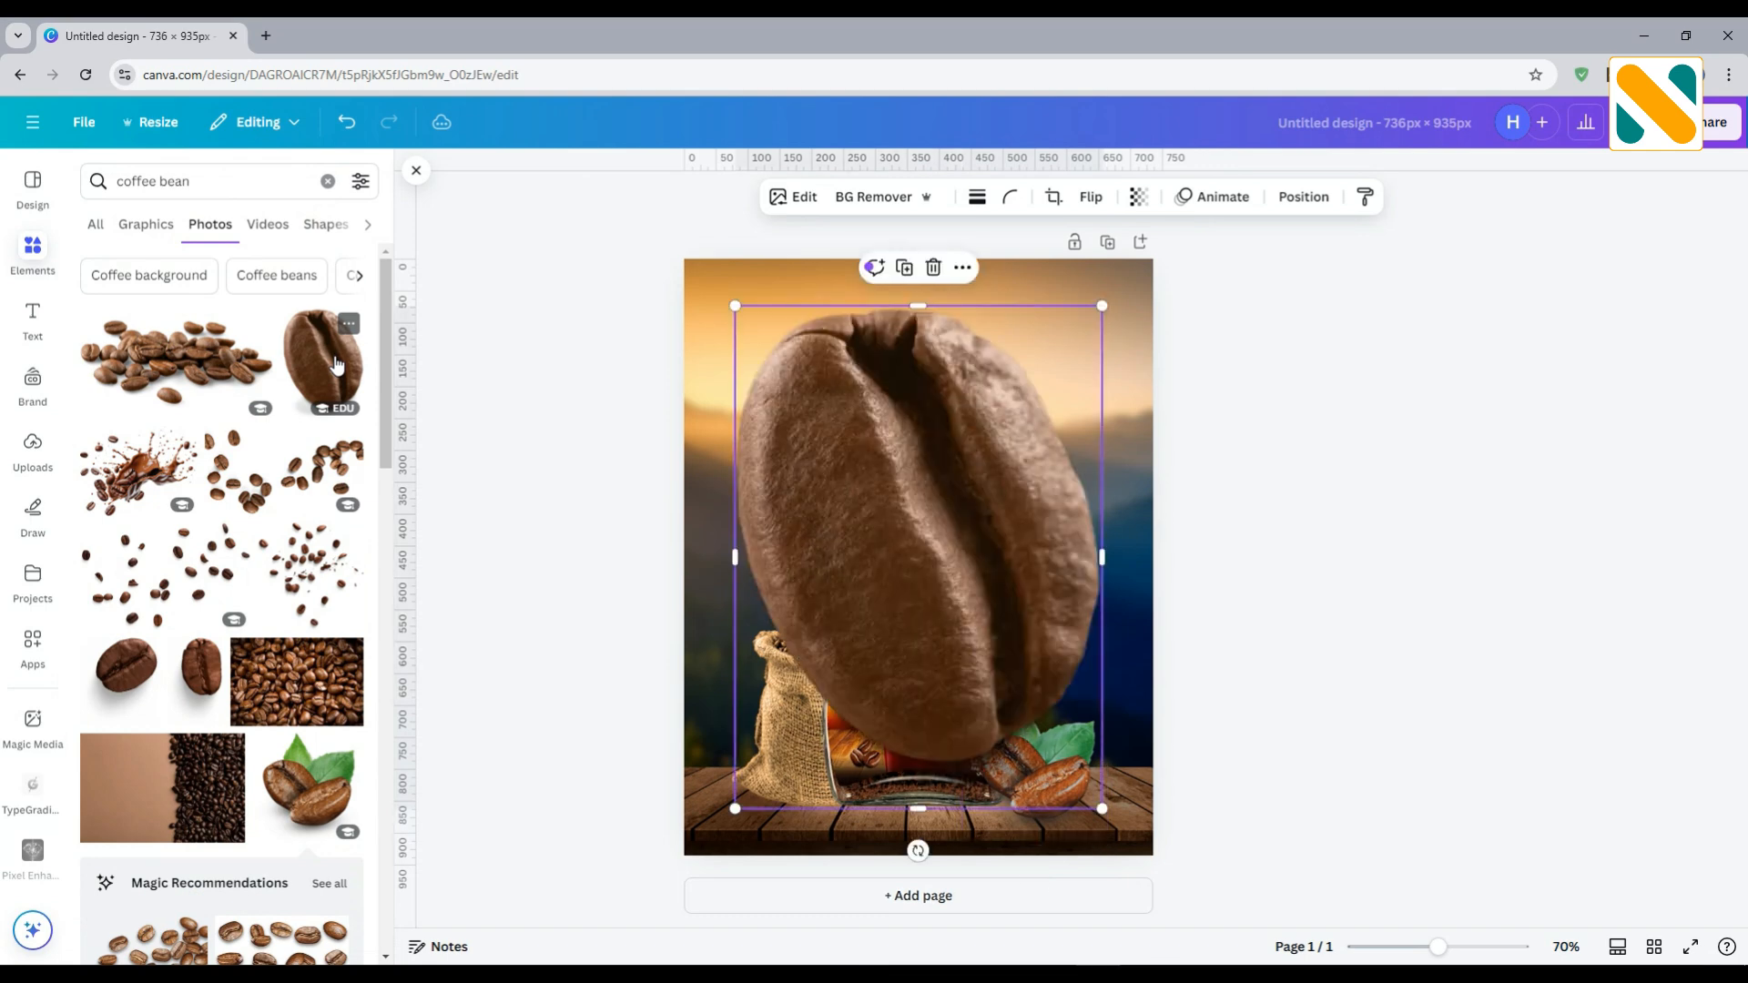
pyautogui.moveTo(1105, 305); pyautogui.dragTo(821, 690)
pyautogui.moveTo(778, 749); pyautogui.dragTo(796, 557)
pyautogui.moveTo(796, 658); pyautogui.dragTo(784, 520)
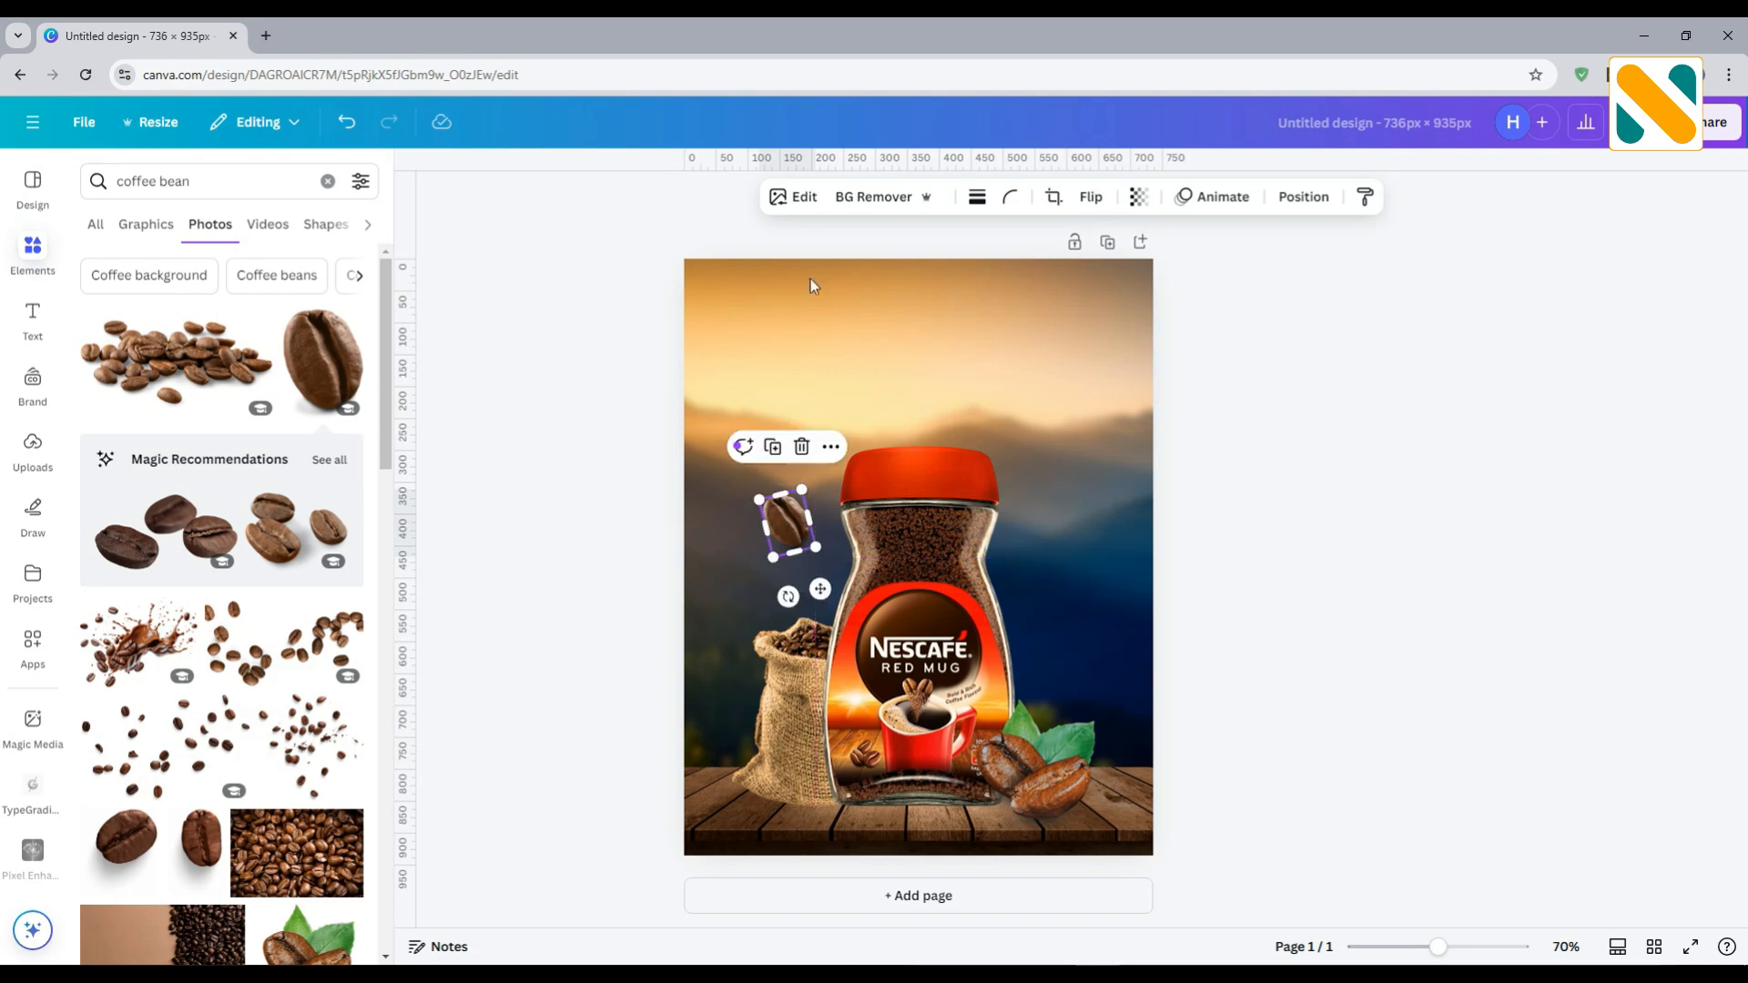
# - Blur the whole single coffee bean image with an intensity of 70
pyautogui.click(800, 202)
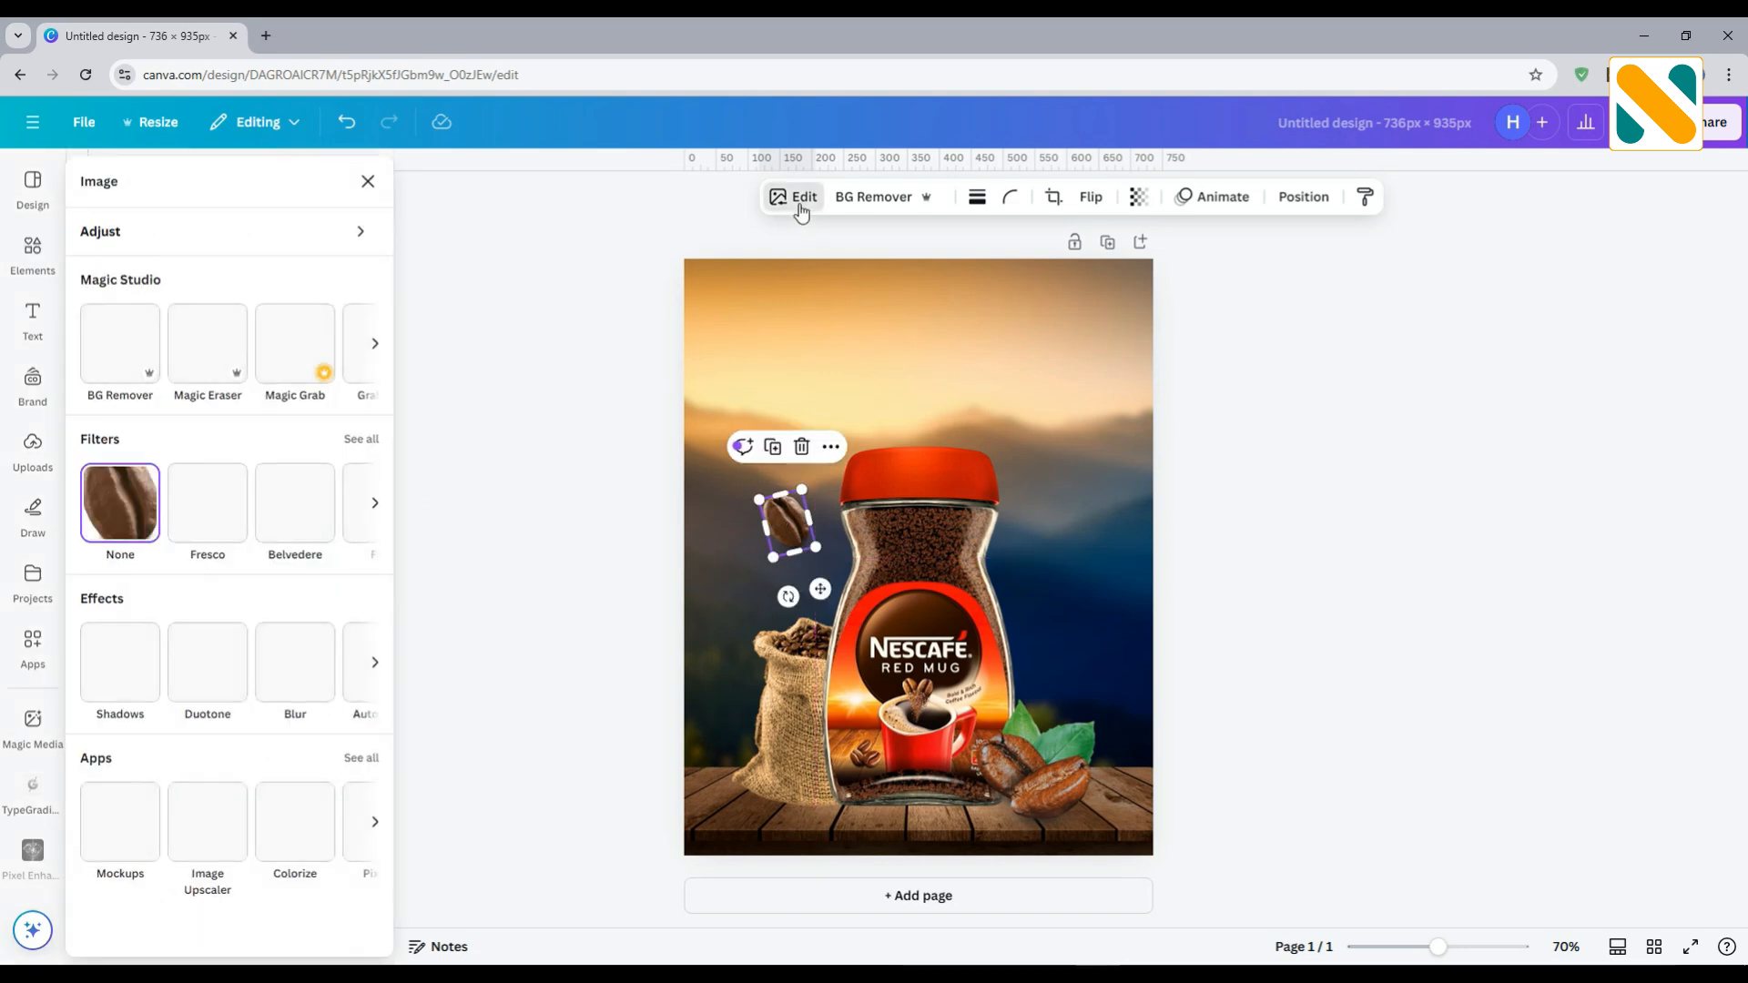
pyautogui.click(298, 654)
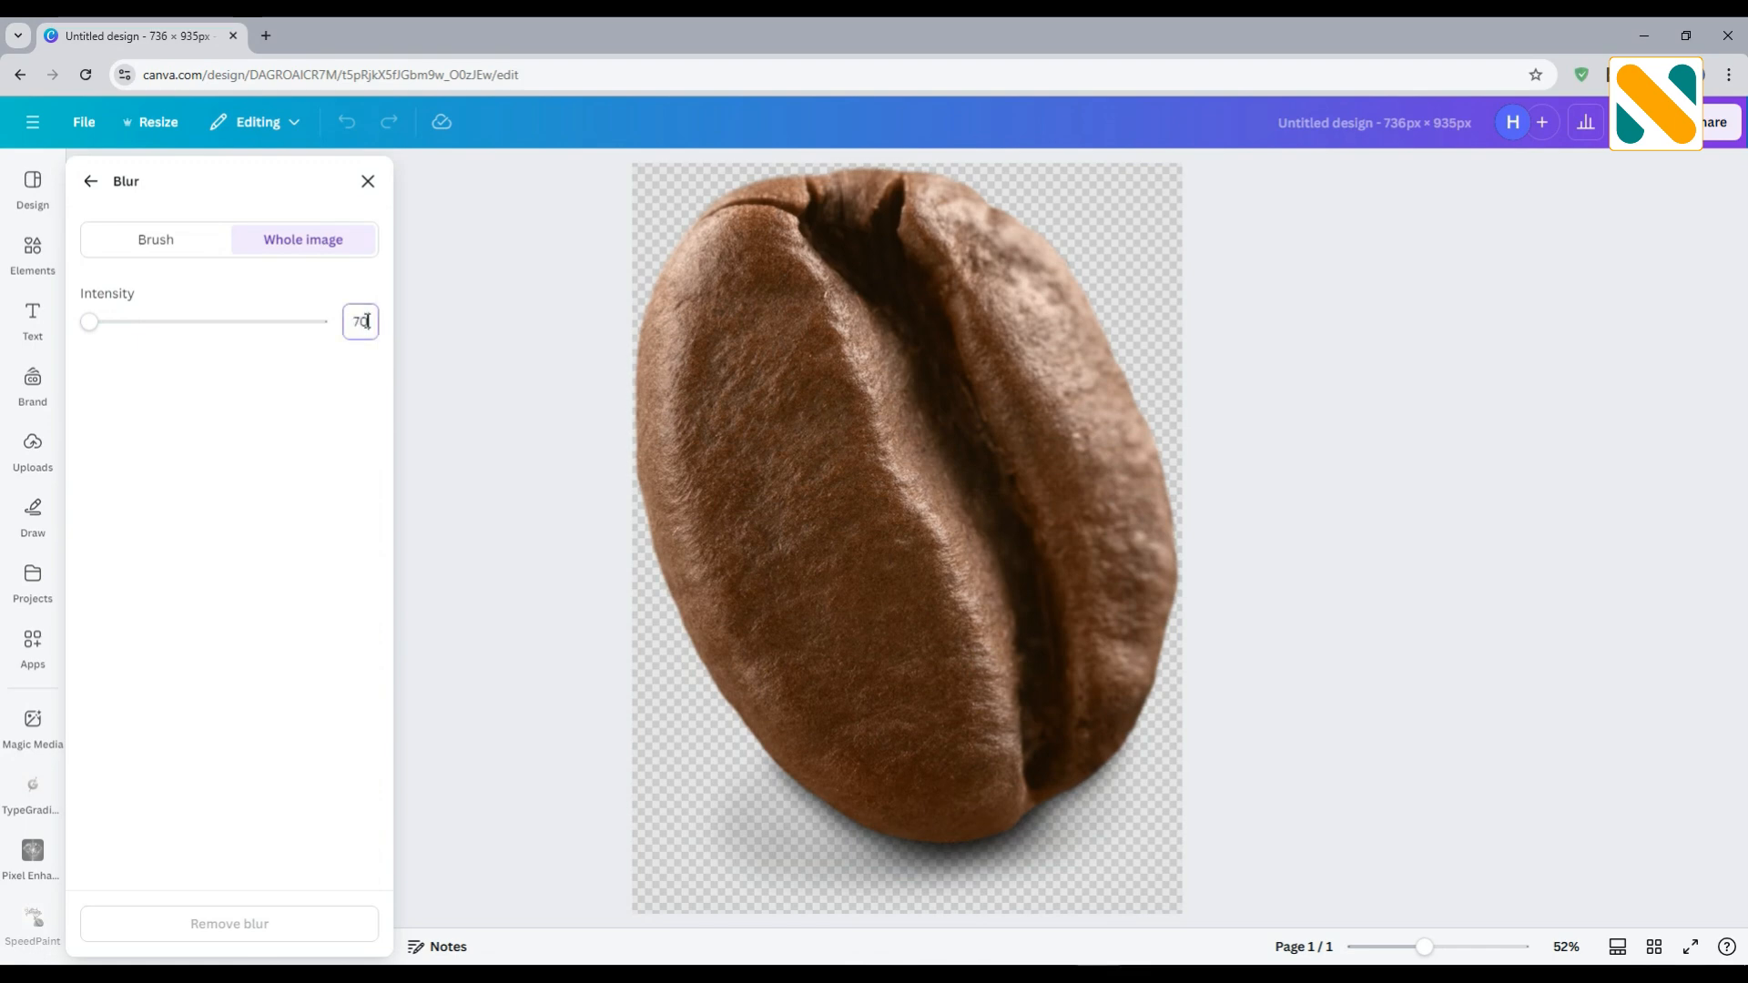
pyautogui.click(302, 373)
pyautogui.click(80, 185)
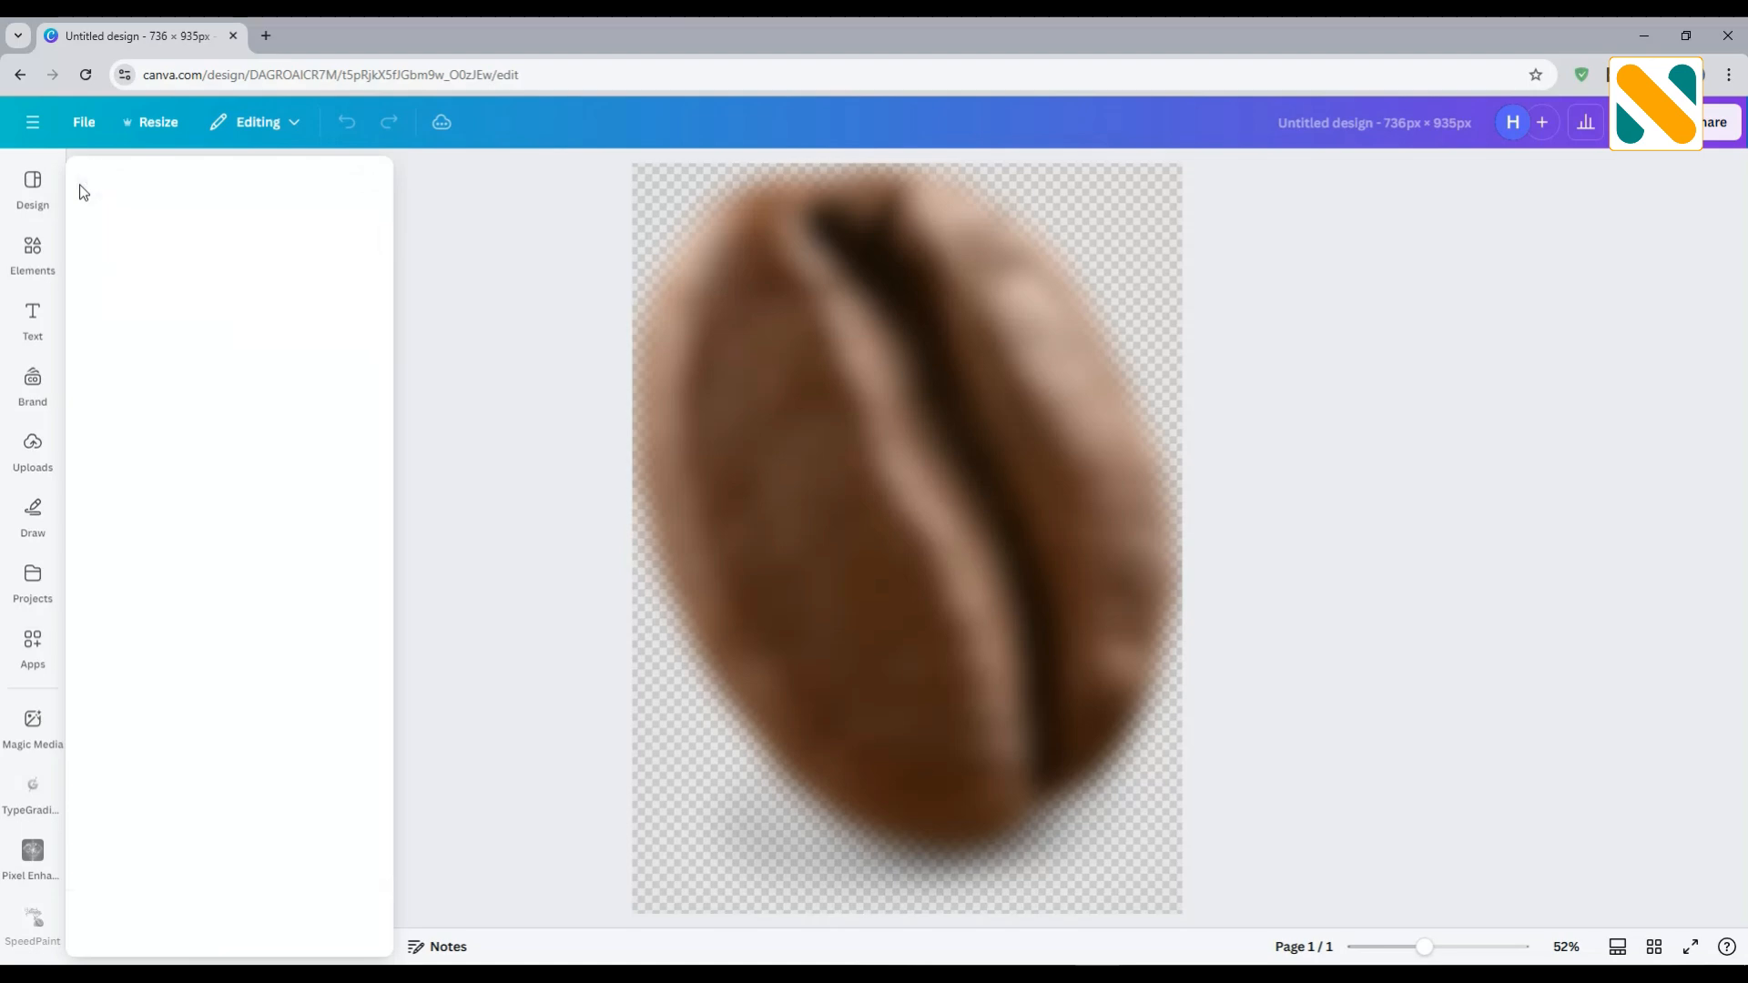
# - Set the brightness of the floating coffee bean to 30
pyautogui.click(154, 238)
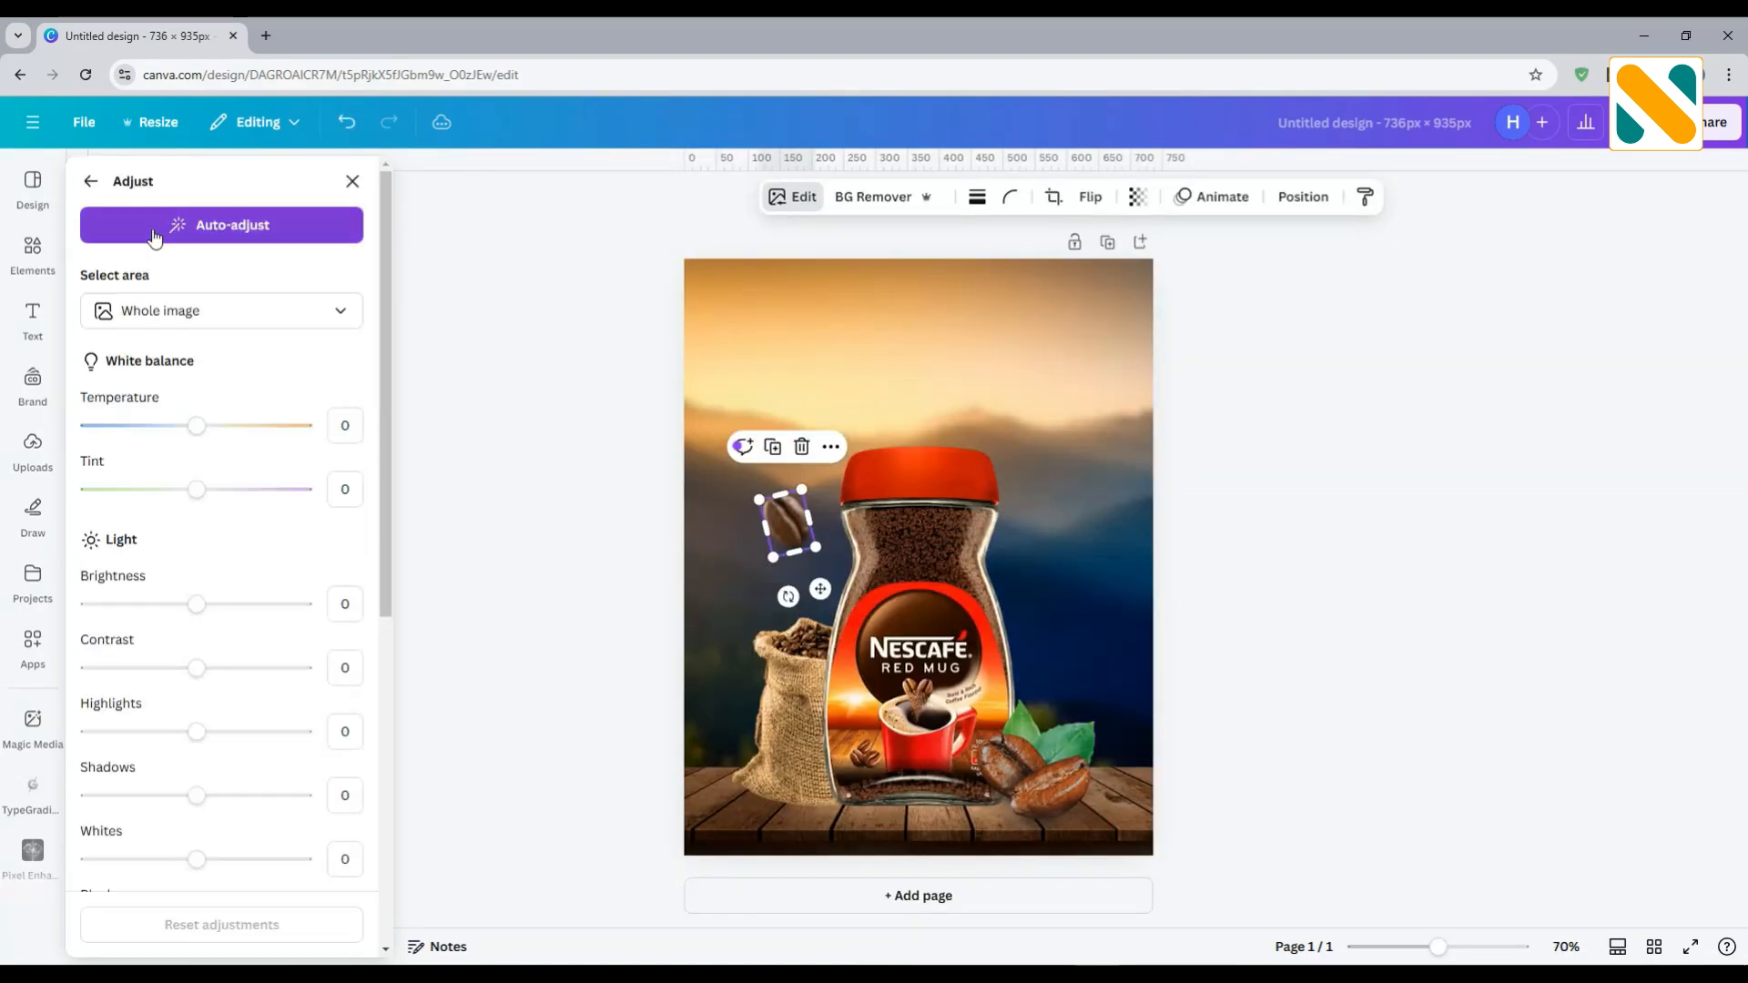
pyautogui.click(344, 604)
pyautogui.write('30')
pyautogui.press('Return')
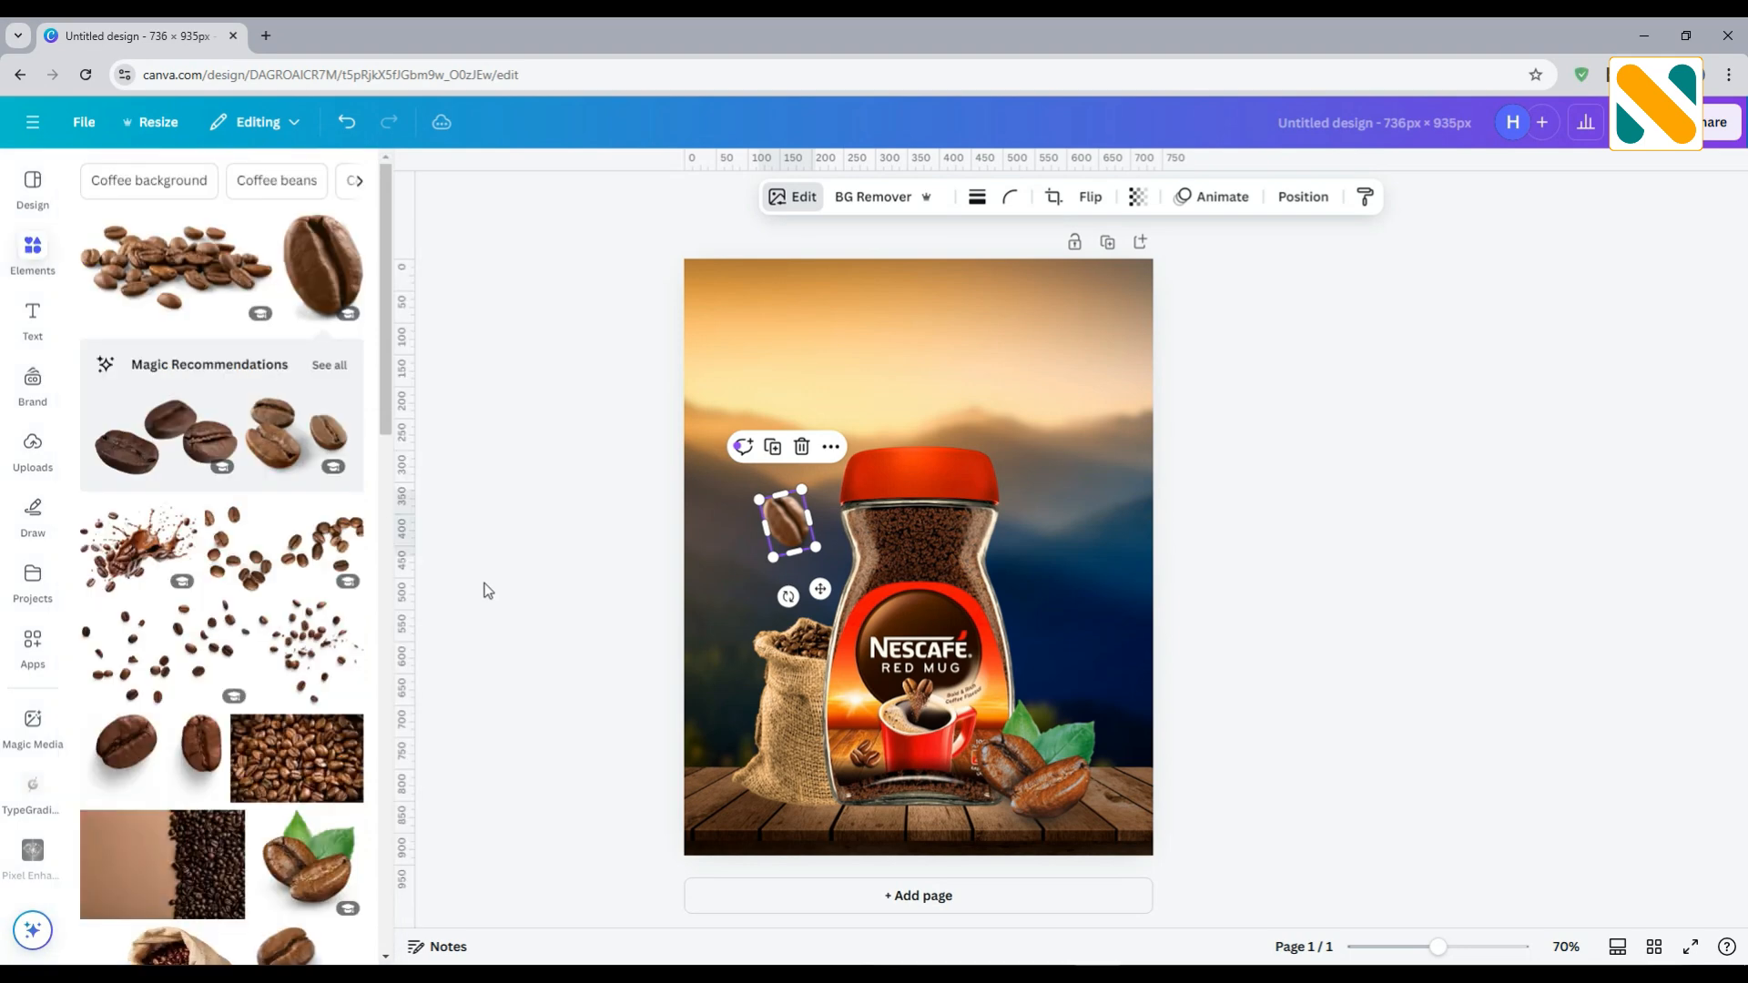
pyautogui.click(487, 590)
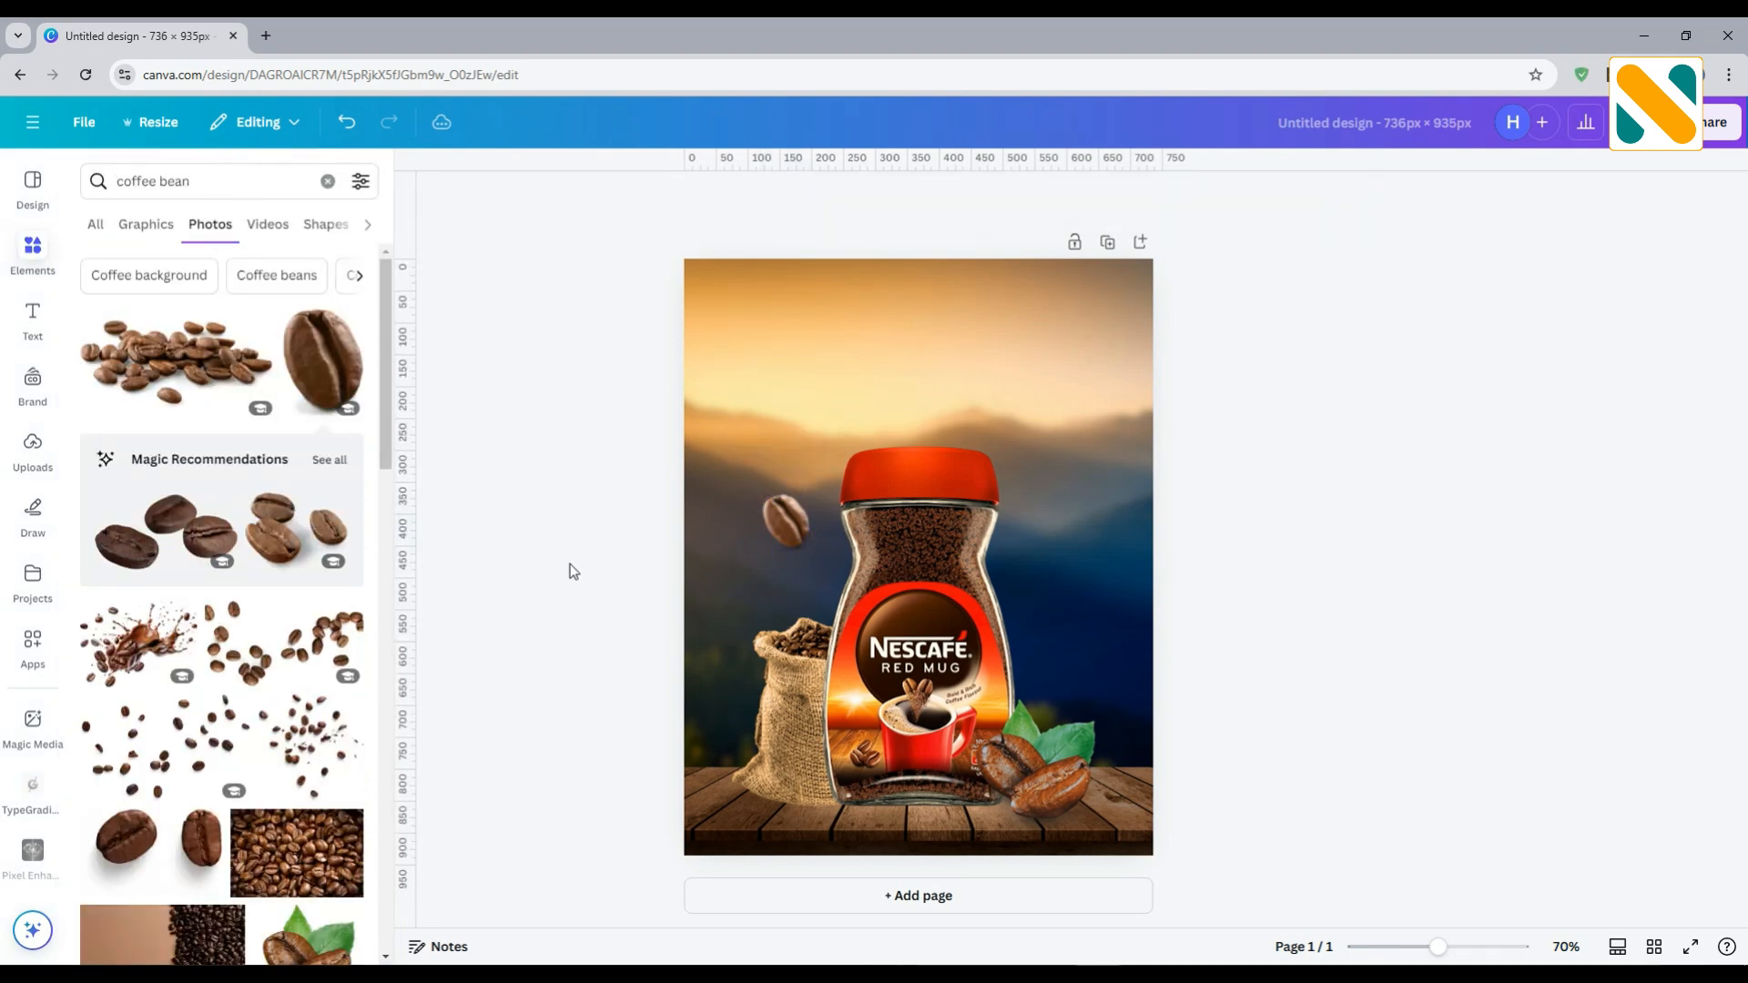
# - Nudge the floating bean down, duplicate it, and place the copy enlarged and rotated over the jar's right edge
pyautogui.click(785, 526)
pyautogui.moveTo(785, 525); pyautogui.dragTo(784, 544)
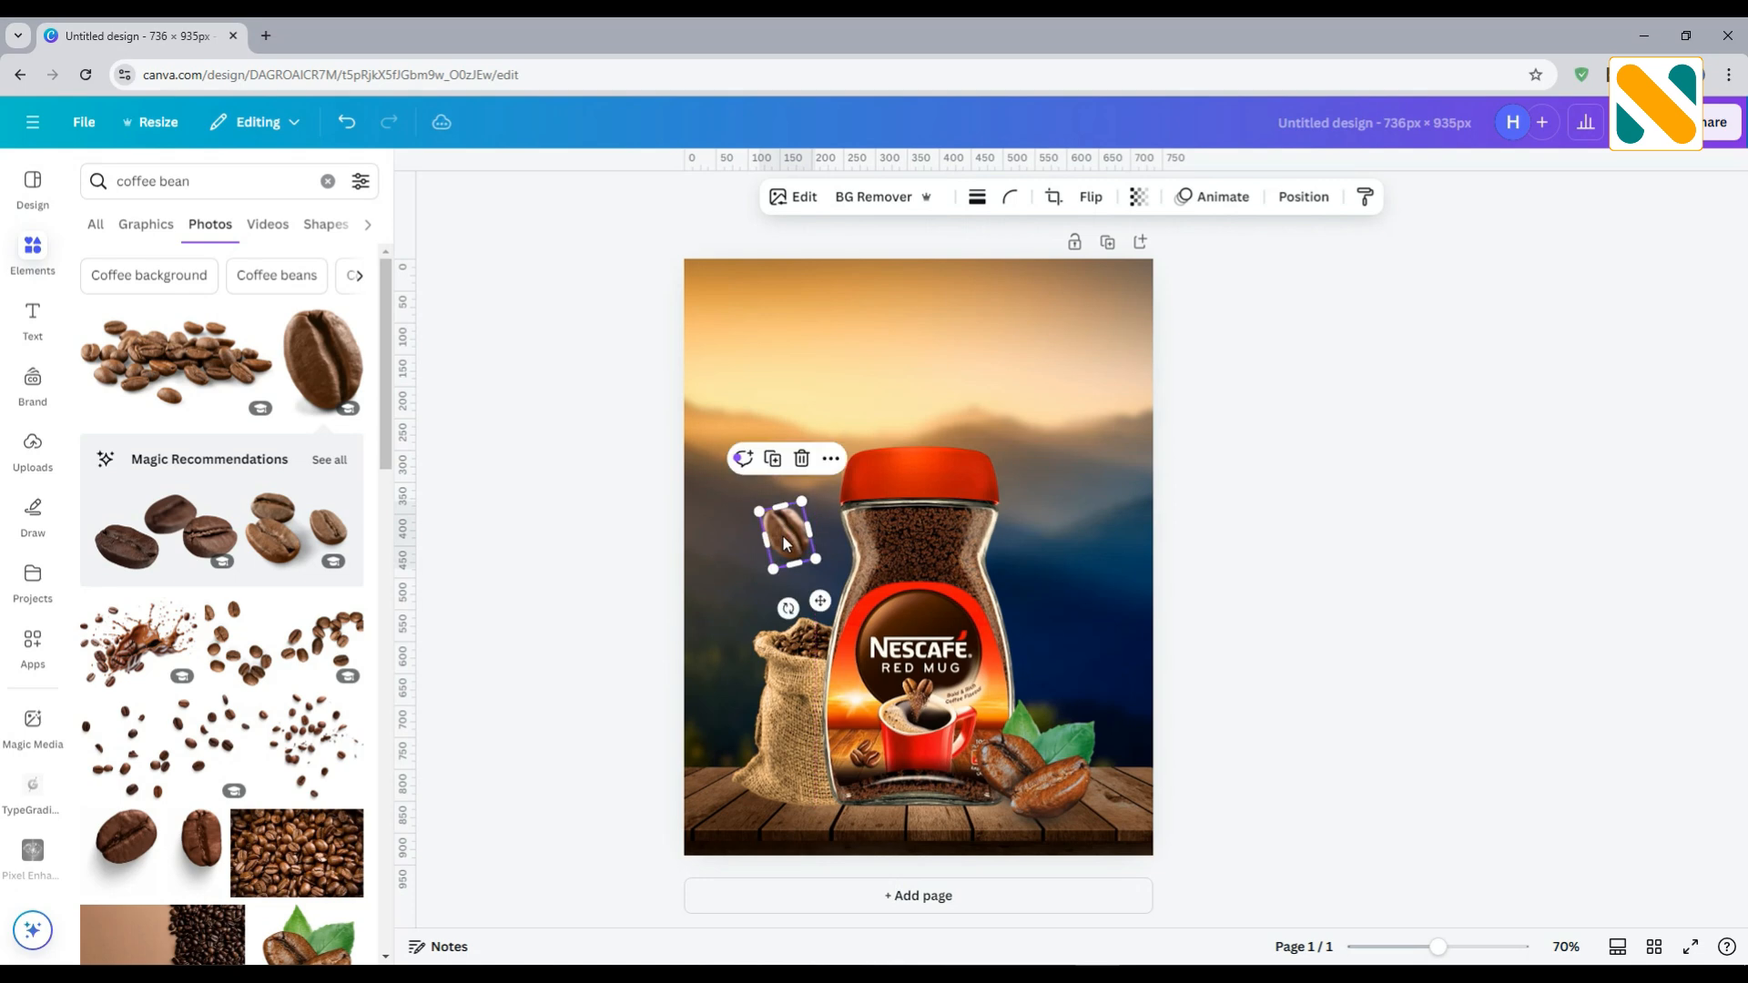
pyautogui.click(772, 459)
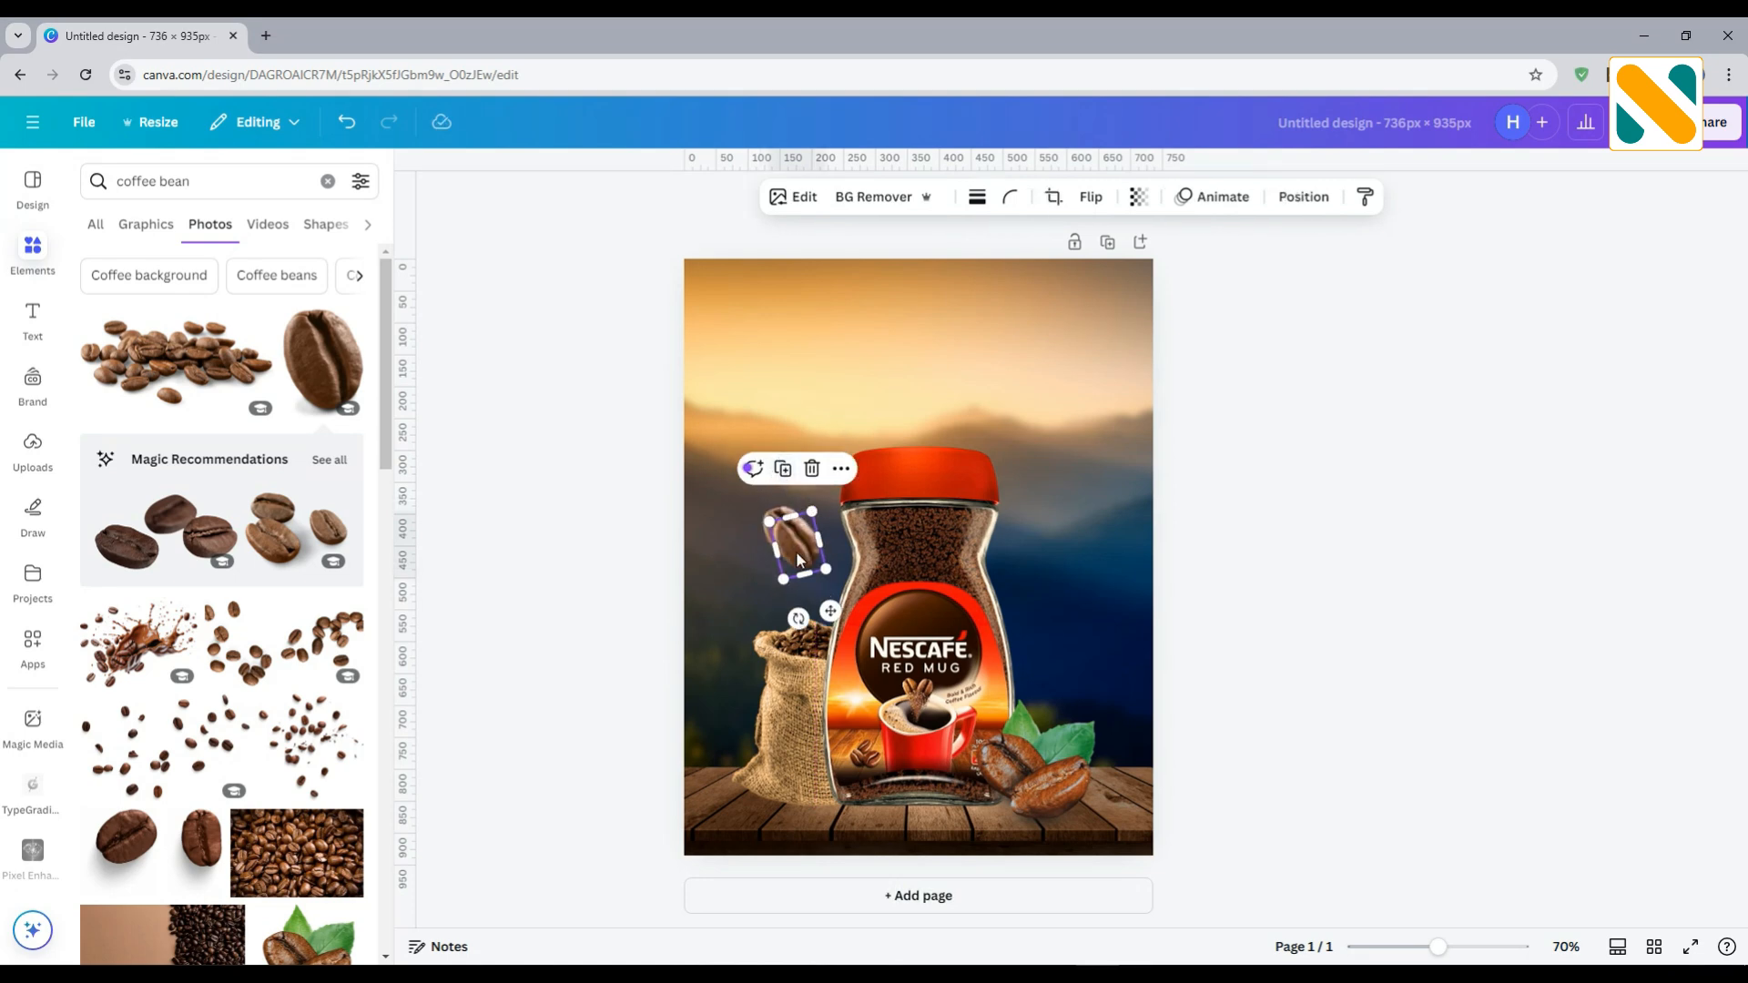
pyautogui.moveTo(797, 560); pyautogui.dragTo(1105, 606)
pyautogui.moveTo(1021, 616); pyautogui.dragTo(1016, 648)
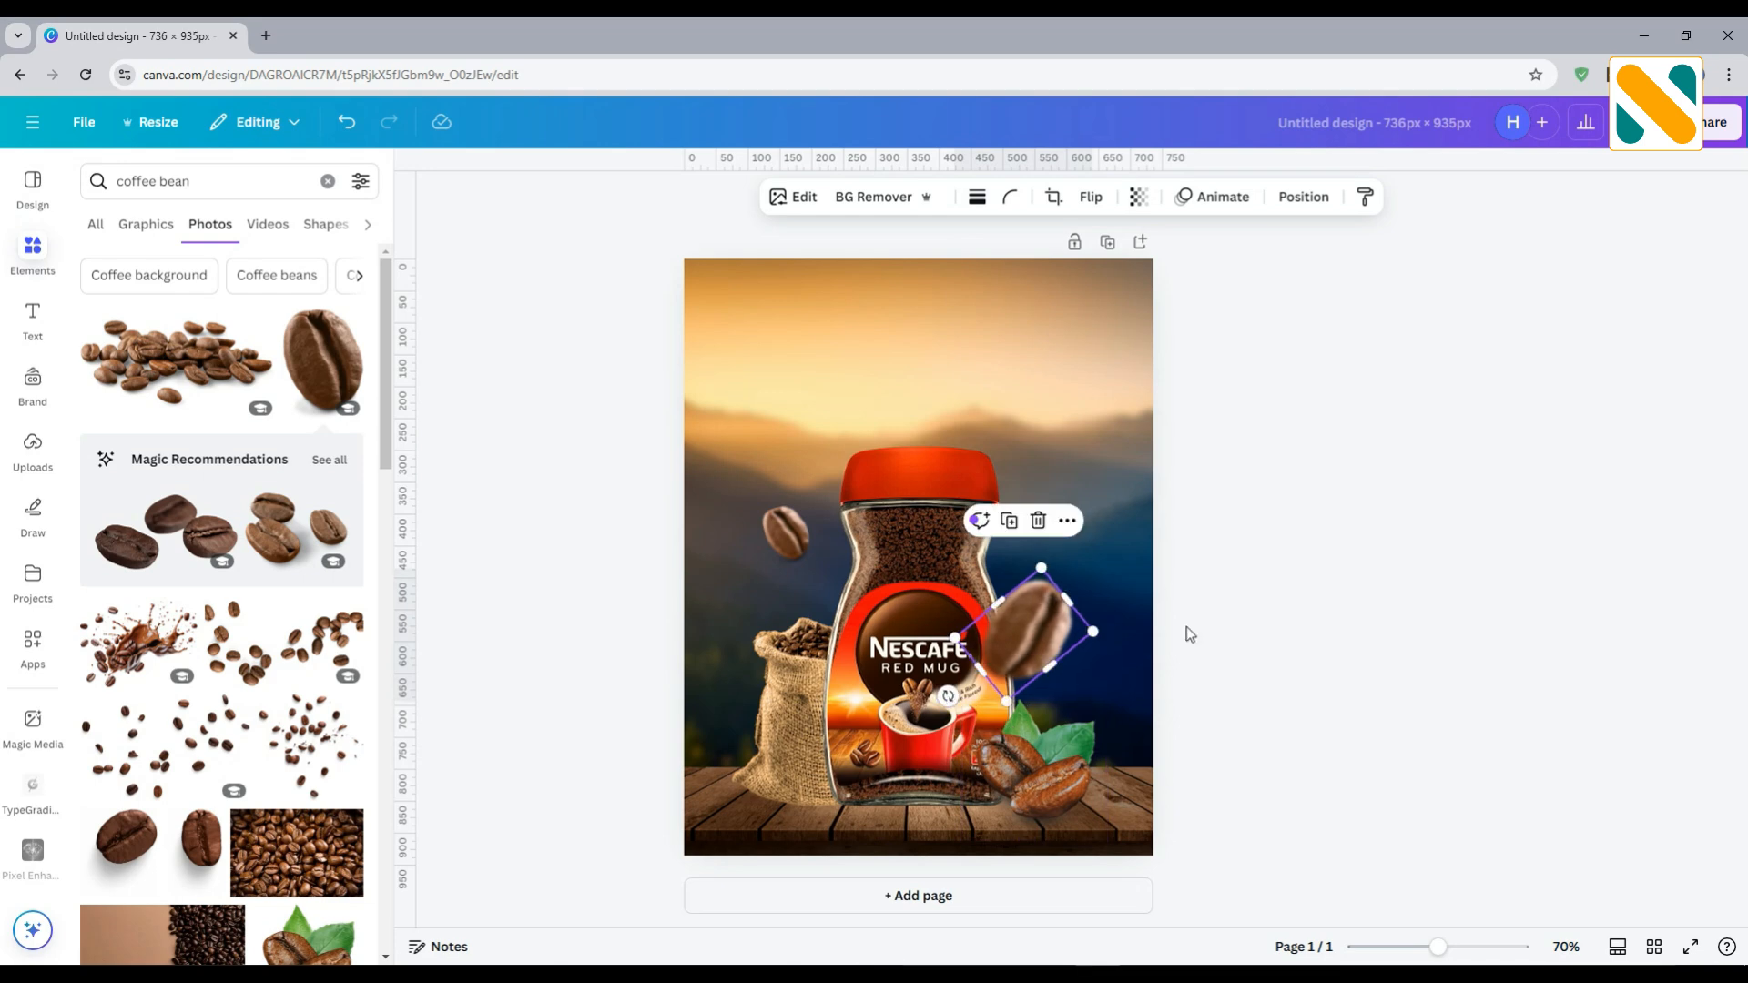
pyautogui.moveTo(1042, 568); pyautogui.dragTo(1044, 557)
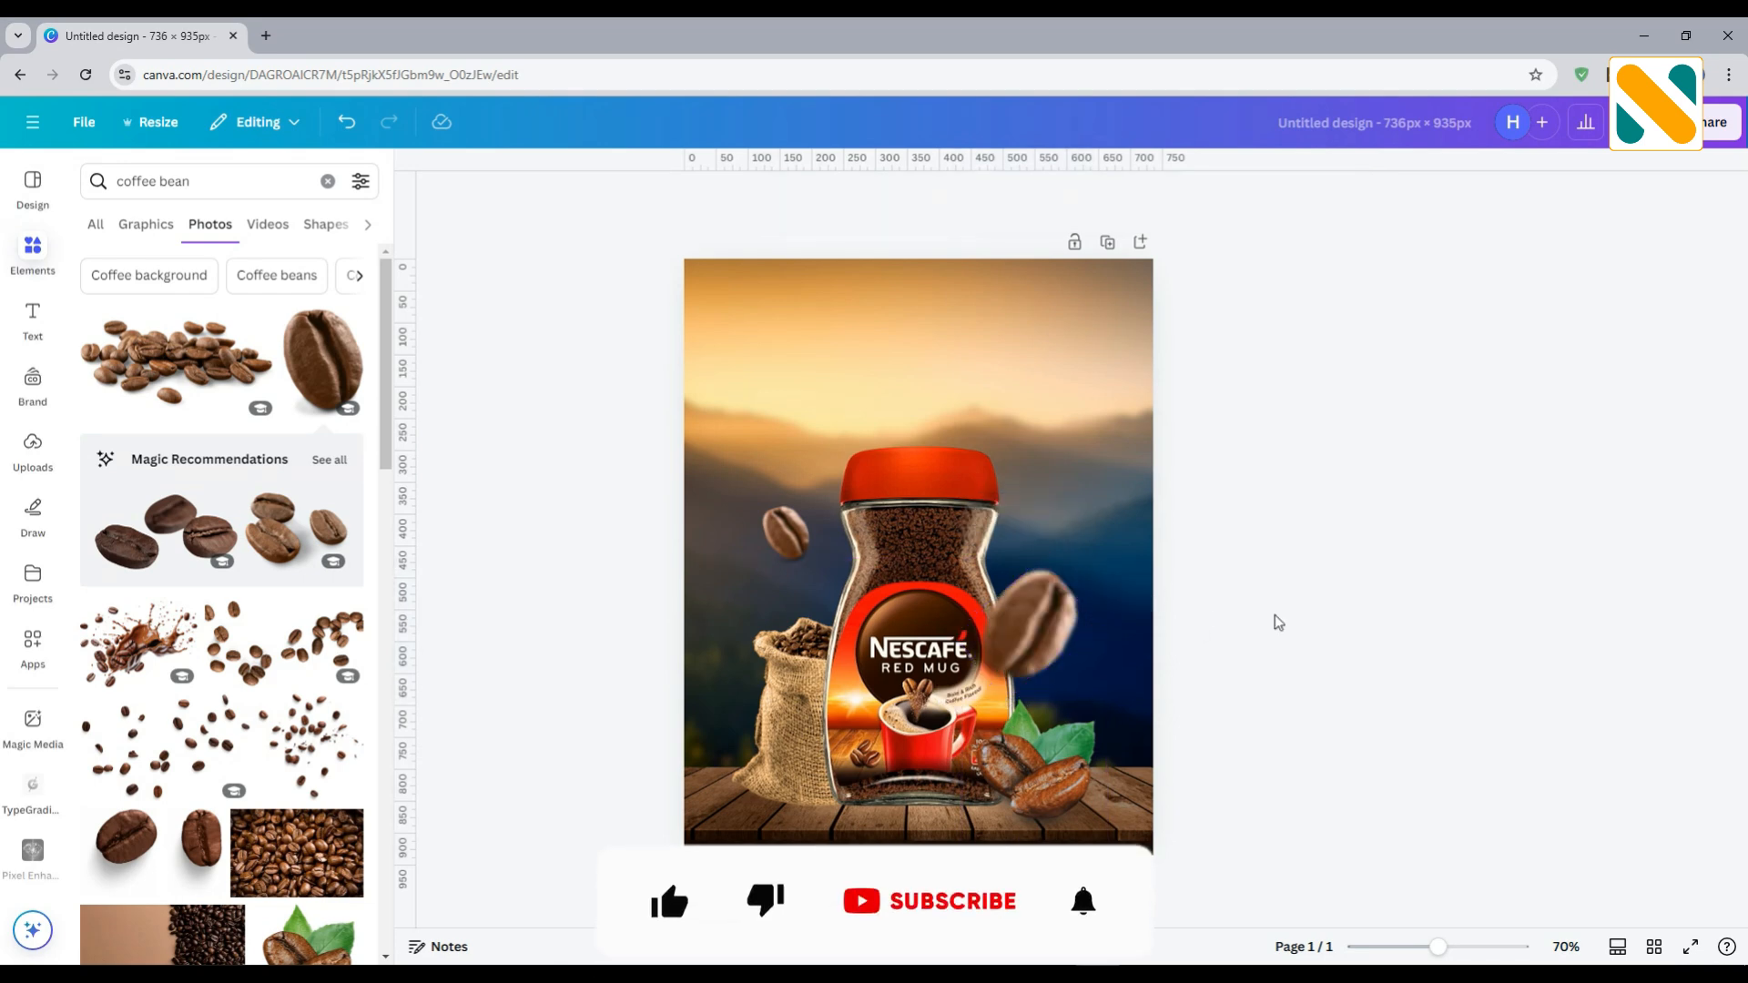
# - Search the graphics for "shadow", add the black gradient shadow and place it over the sack, rotated to -90°
pyautogui.click(201, 182)
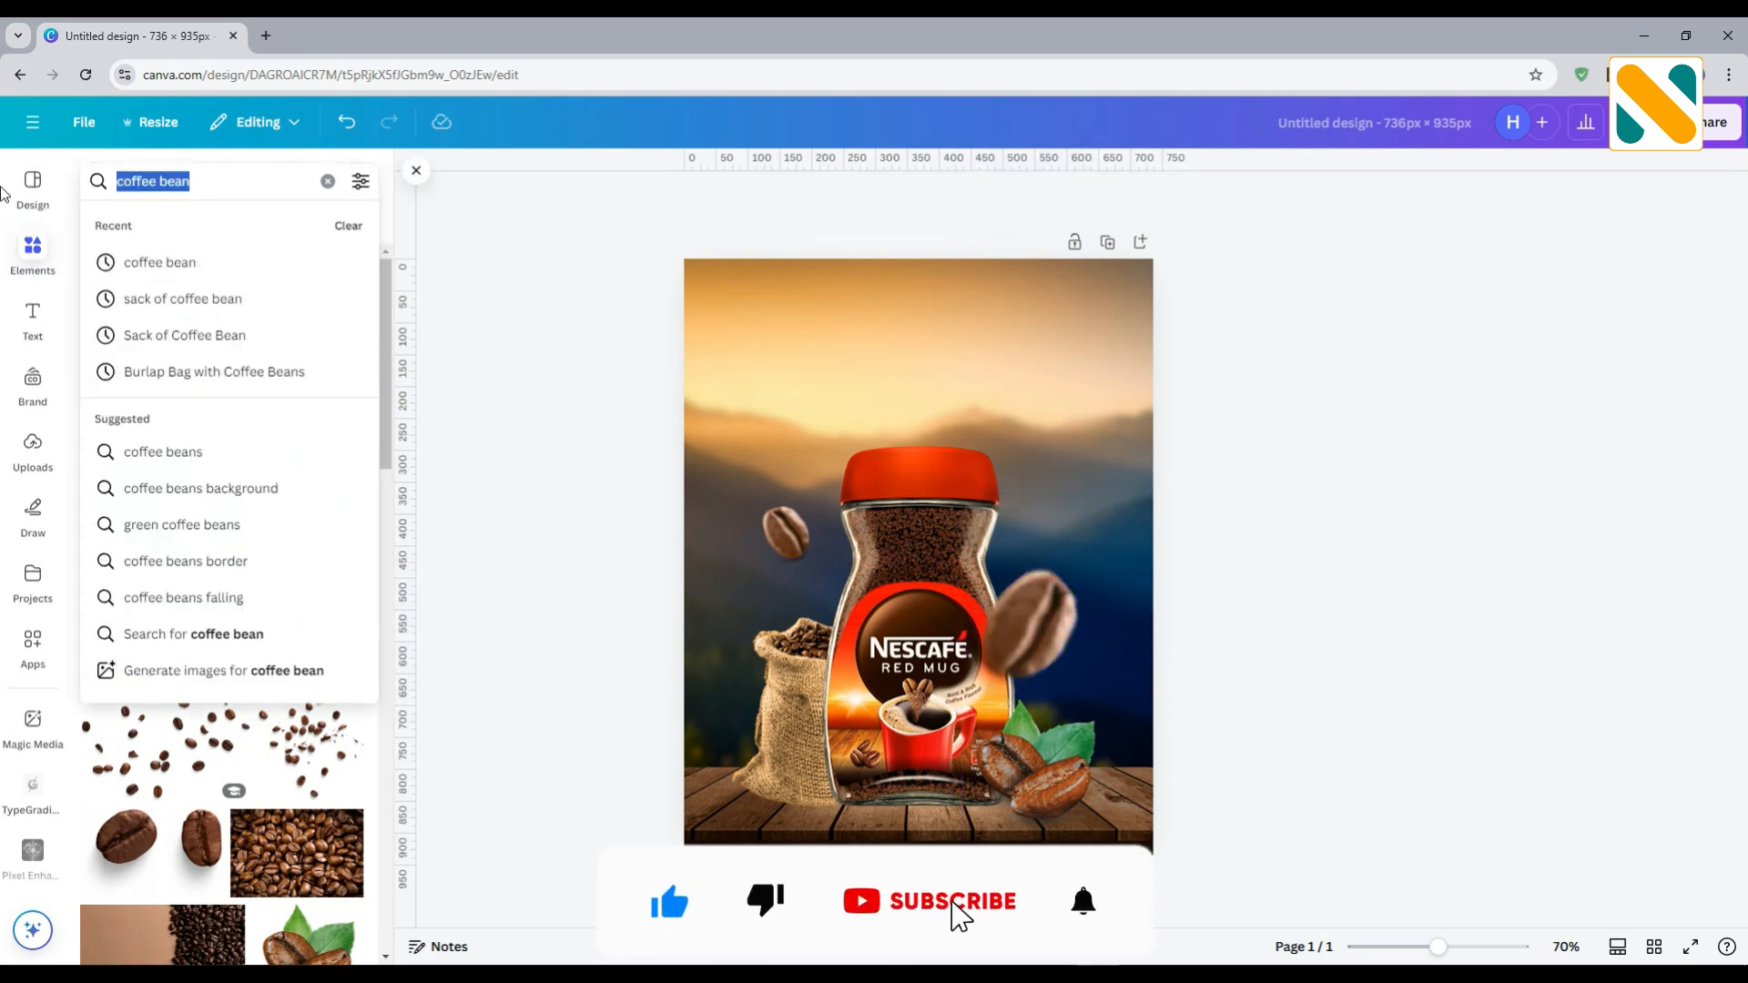
pyautogui.write('shadow')
pyautogui.press('Return')
pyautogui.click(126, 232)
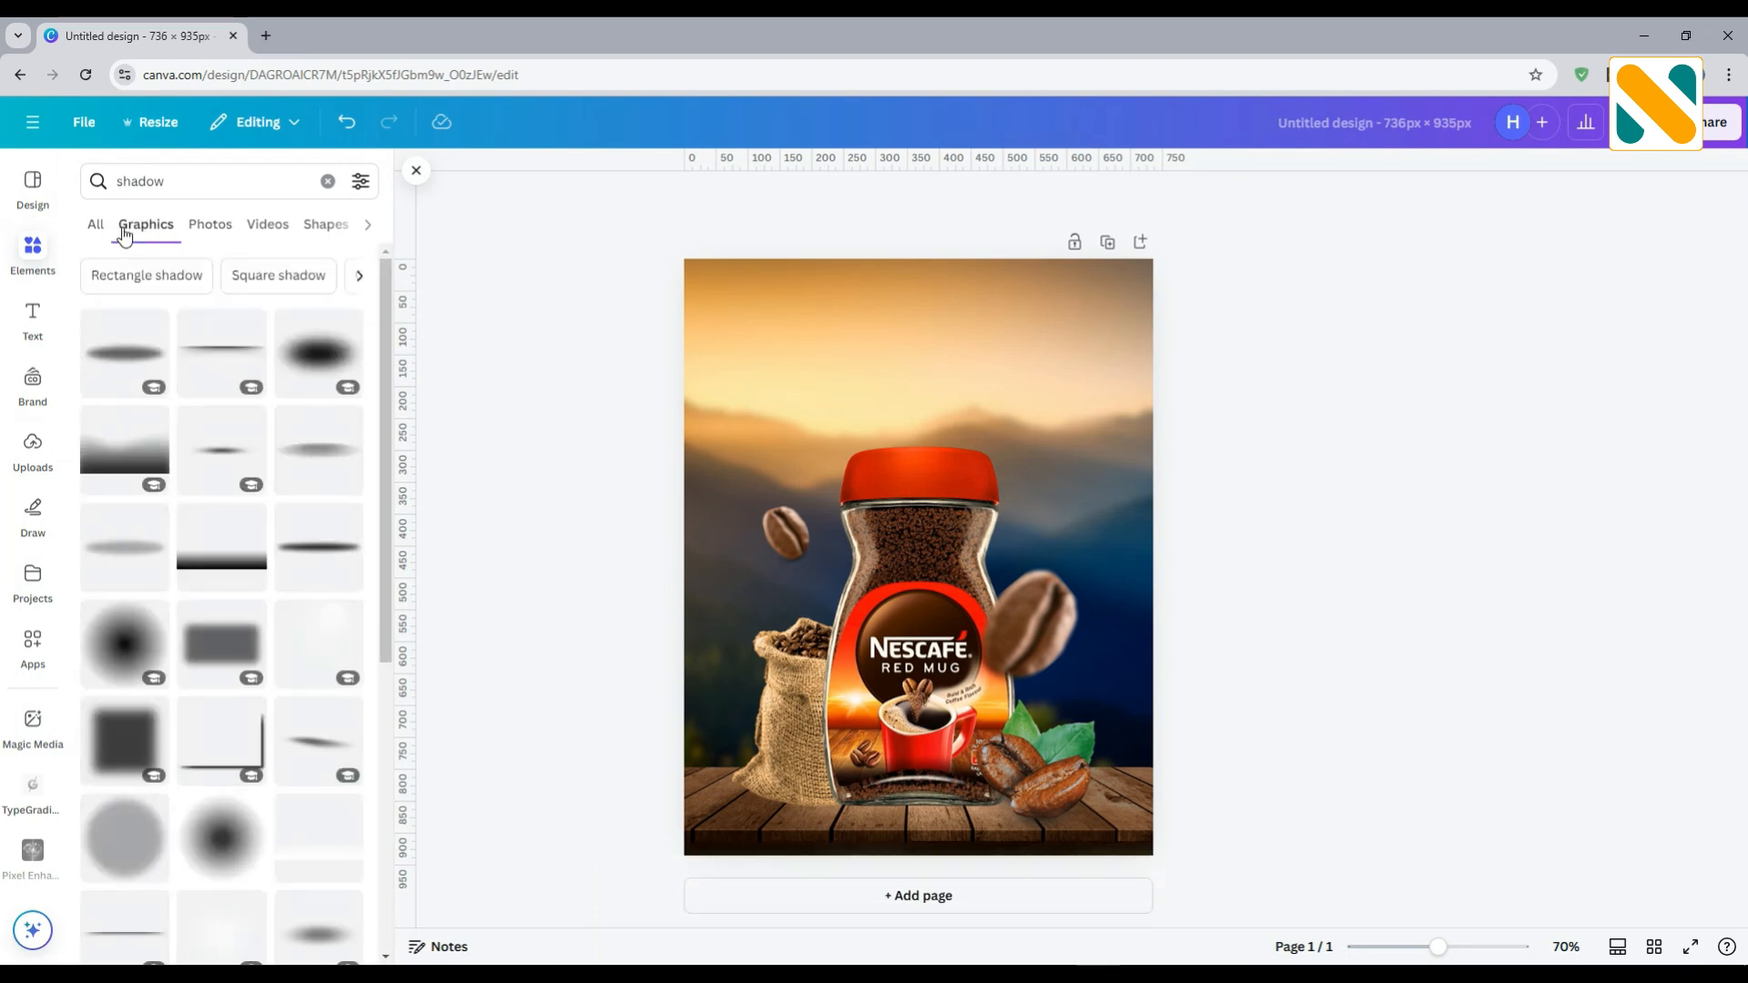
pyautogui.click(217, 554)
pyautogui.moveTo(916, 646); pyautogui.dragTo(816, 713)
pyautogui.moveTo(852, 617); pyautogui.dragTo(835, 661)
# - Crop the gradient shadow to the sack's right part and send it backward behind the jar
pyautogui.click(992, 198)
pyautogui.click(362, 923)
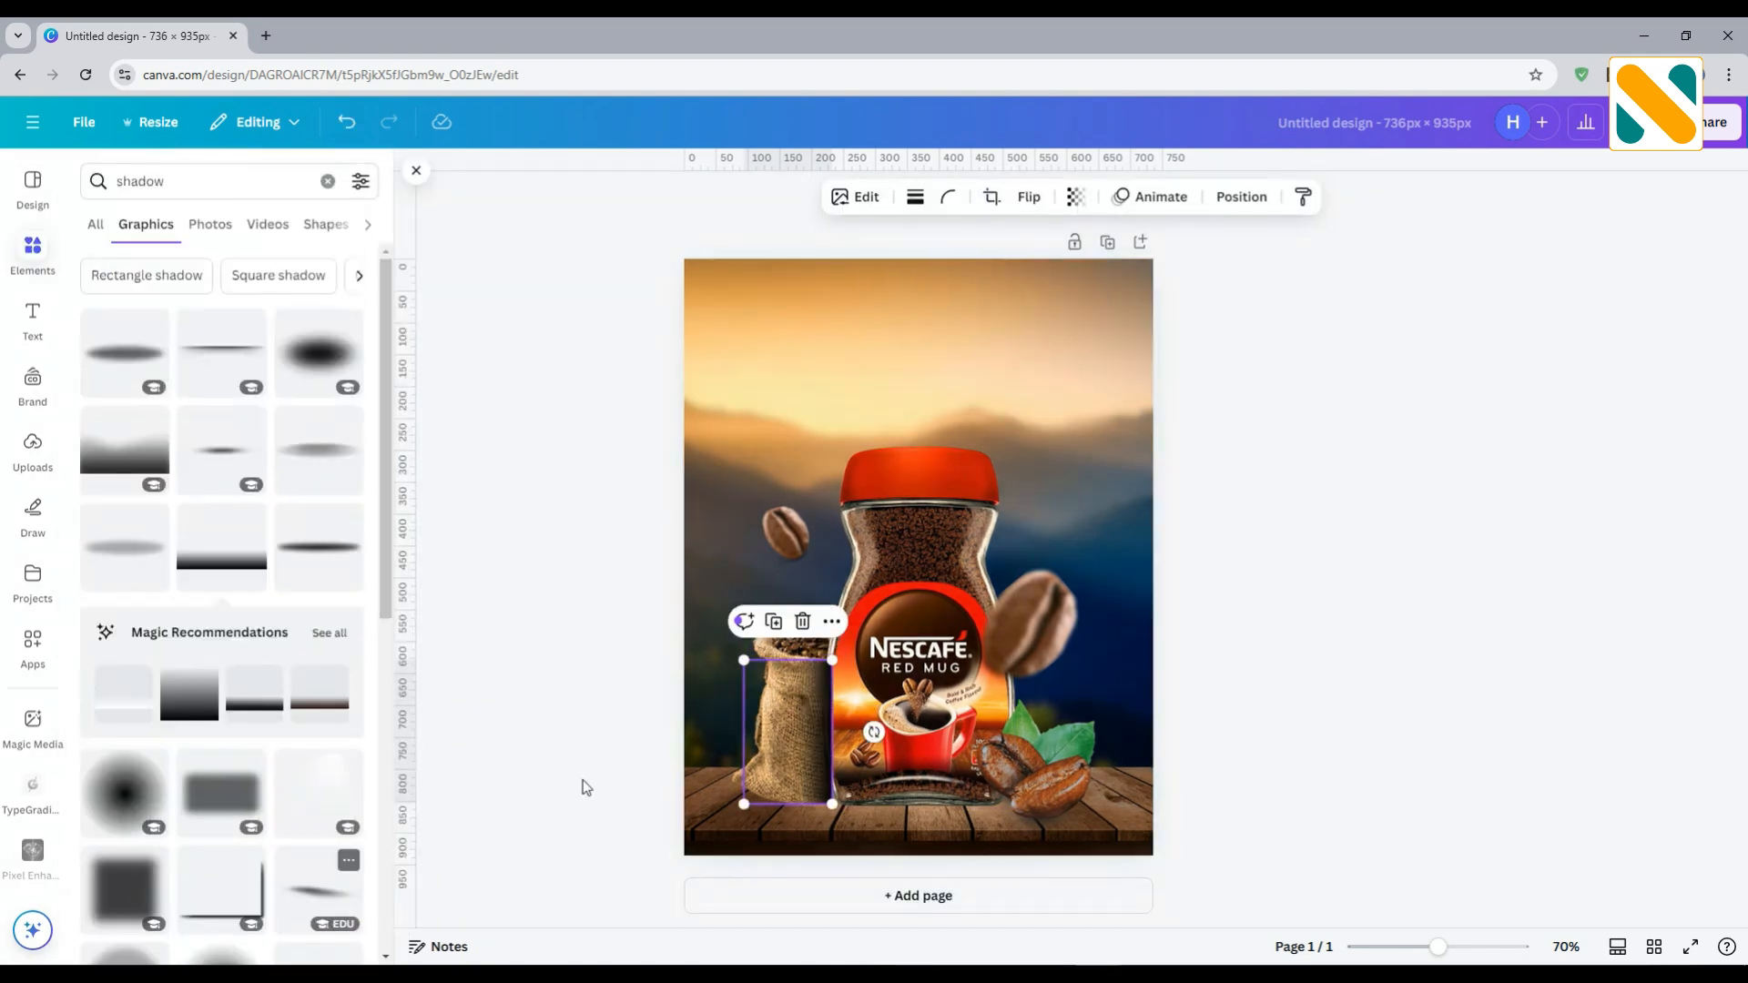
pyautogui.click(1247, 199)
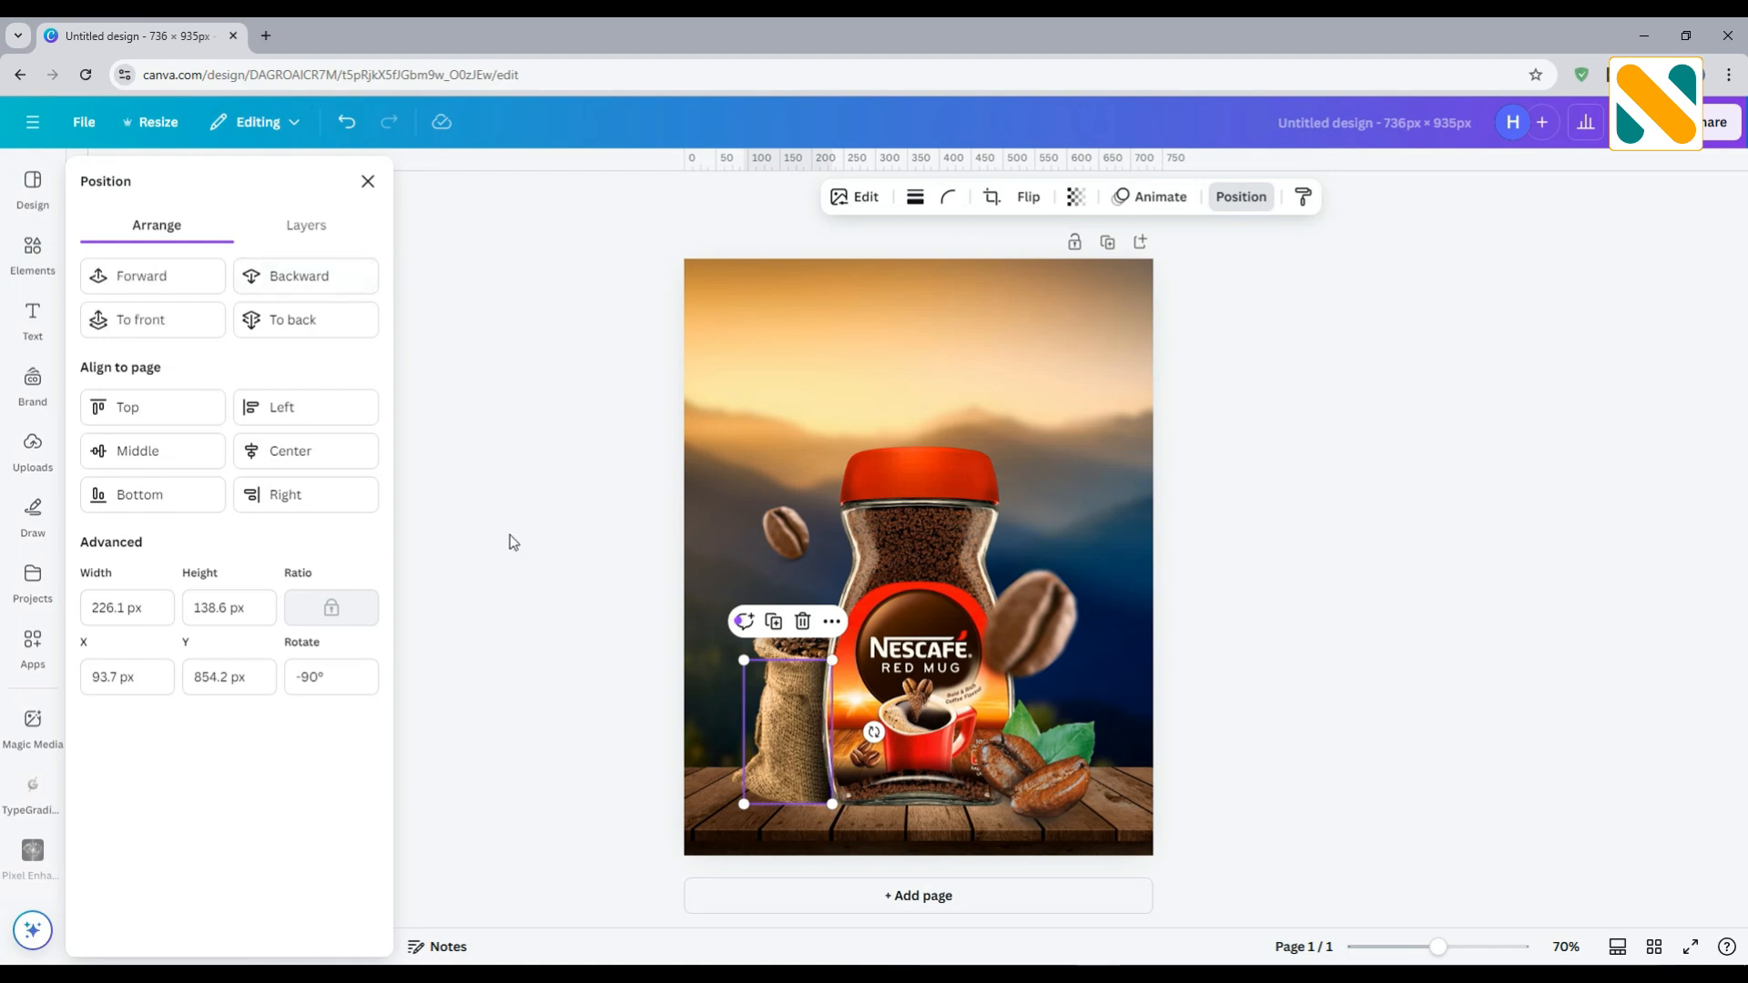
pyautogui.click(524, 550)
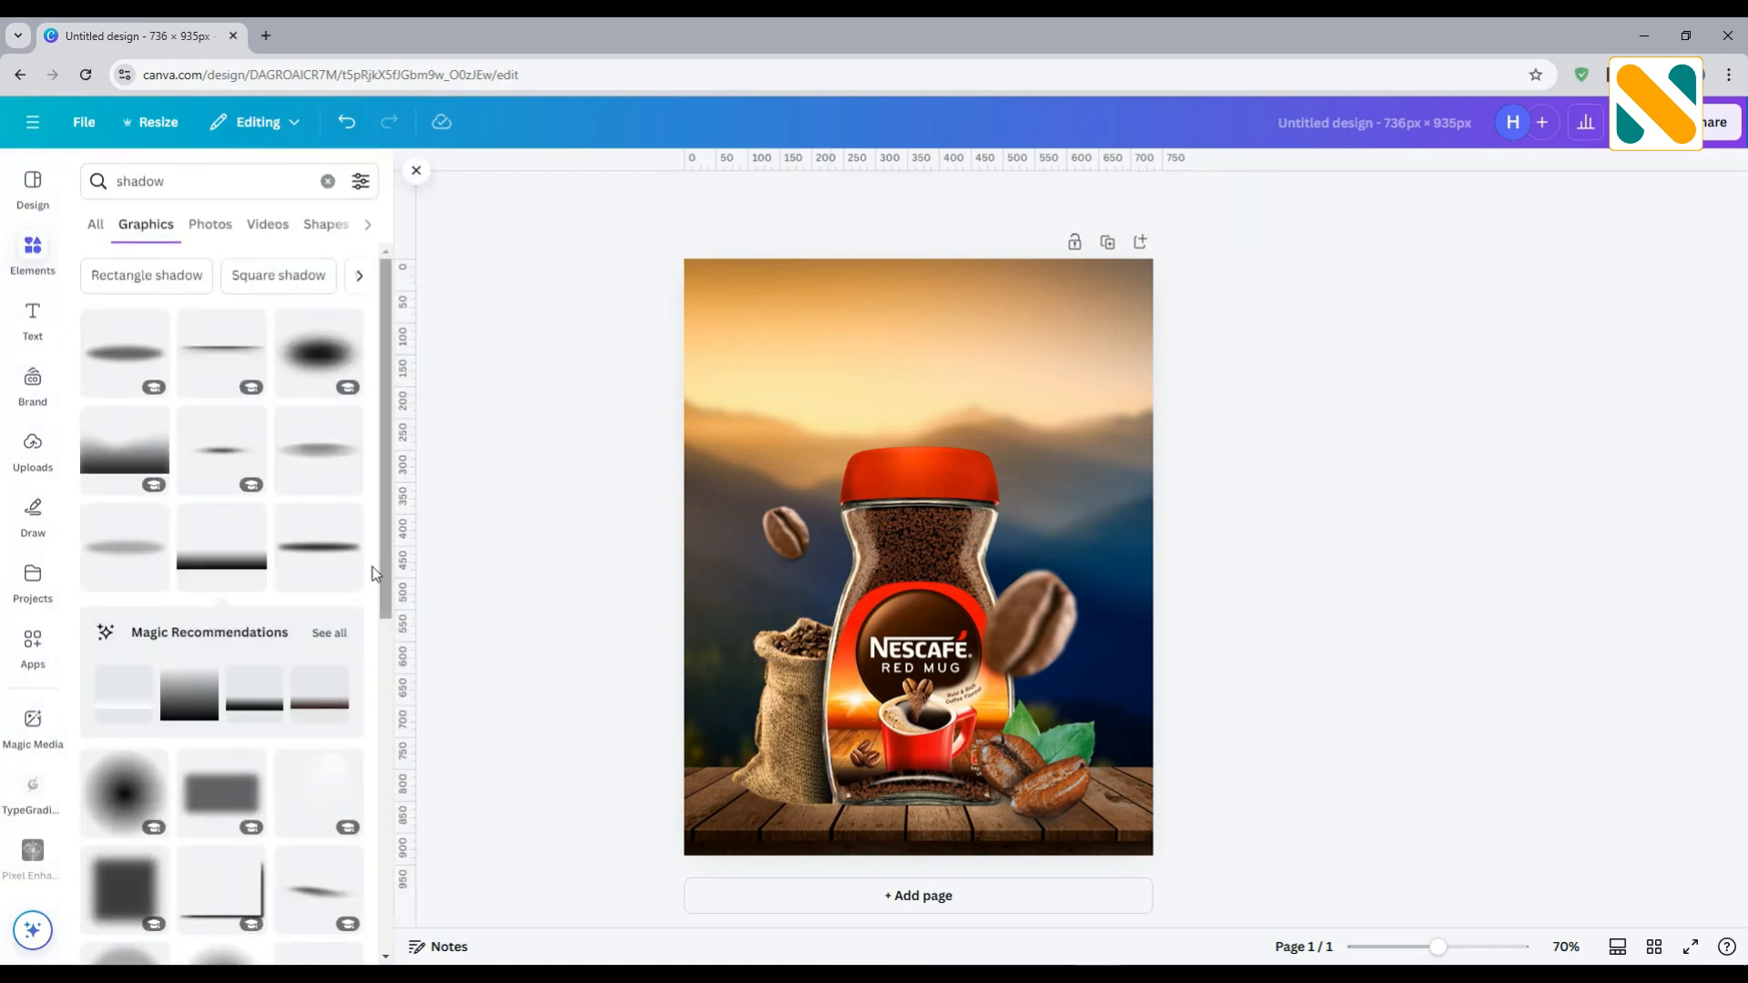
# - Add a soft flat shadow graphic, scale it down, tilt it slightly and place it at the sack's base
pyautogui.scroll(-10, 179, 528)
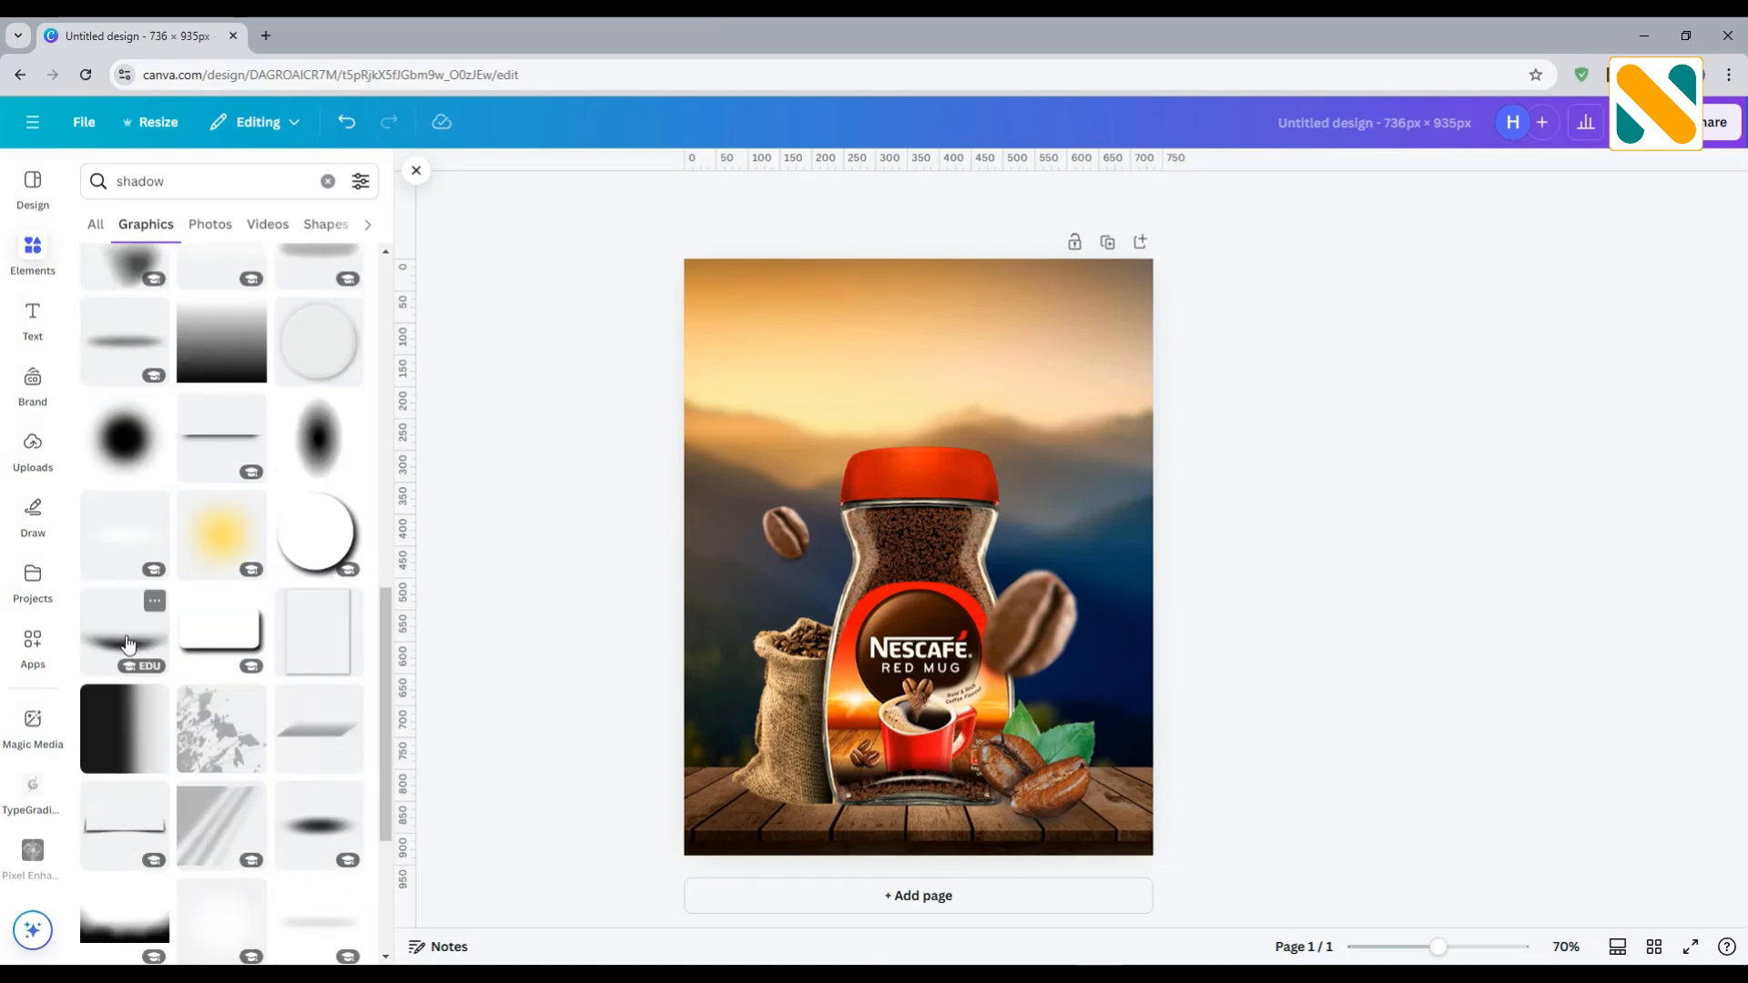
pyautogui.click(1020, 555)
pyautogui.moveTo(1106, 454); pyautogui.dragTo(786, 792)
pyautogui.moveTo(788, 870); pyautogui.dragTo(779, 869)
pyautogui.moveTo(816, 804); pyautogui.dragTo(807, 802)
pyautogui.scroll(10, 249, 573)
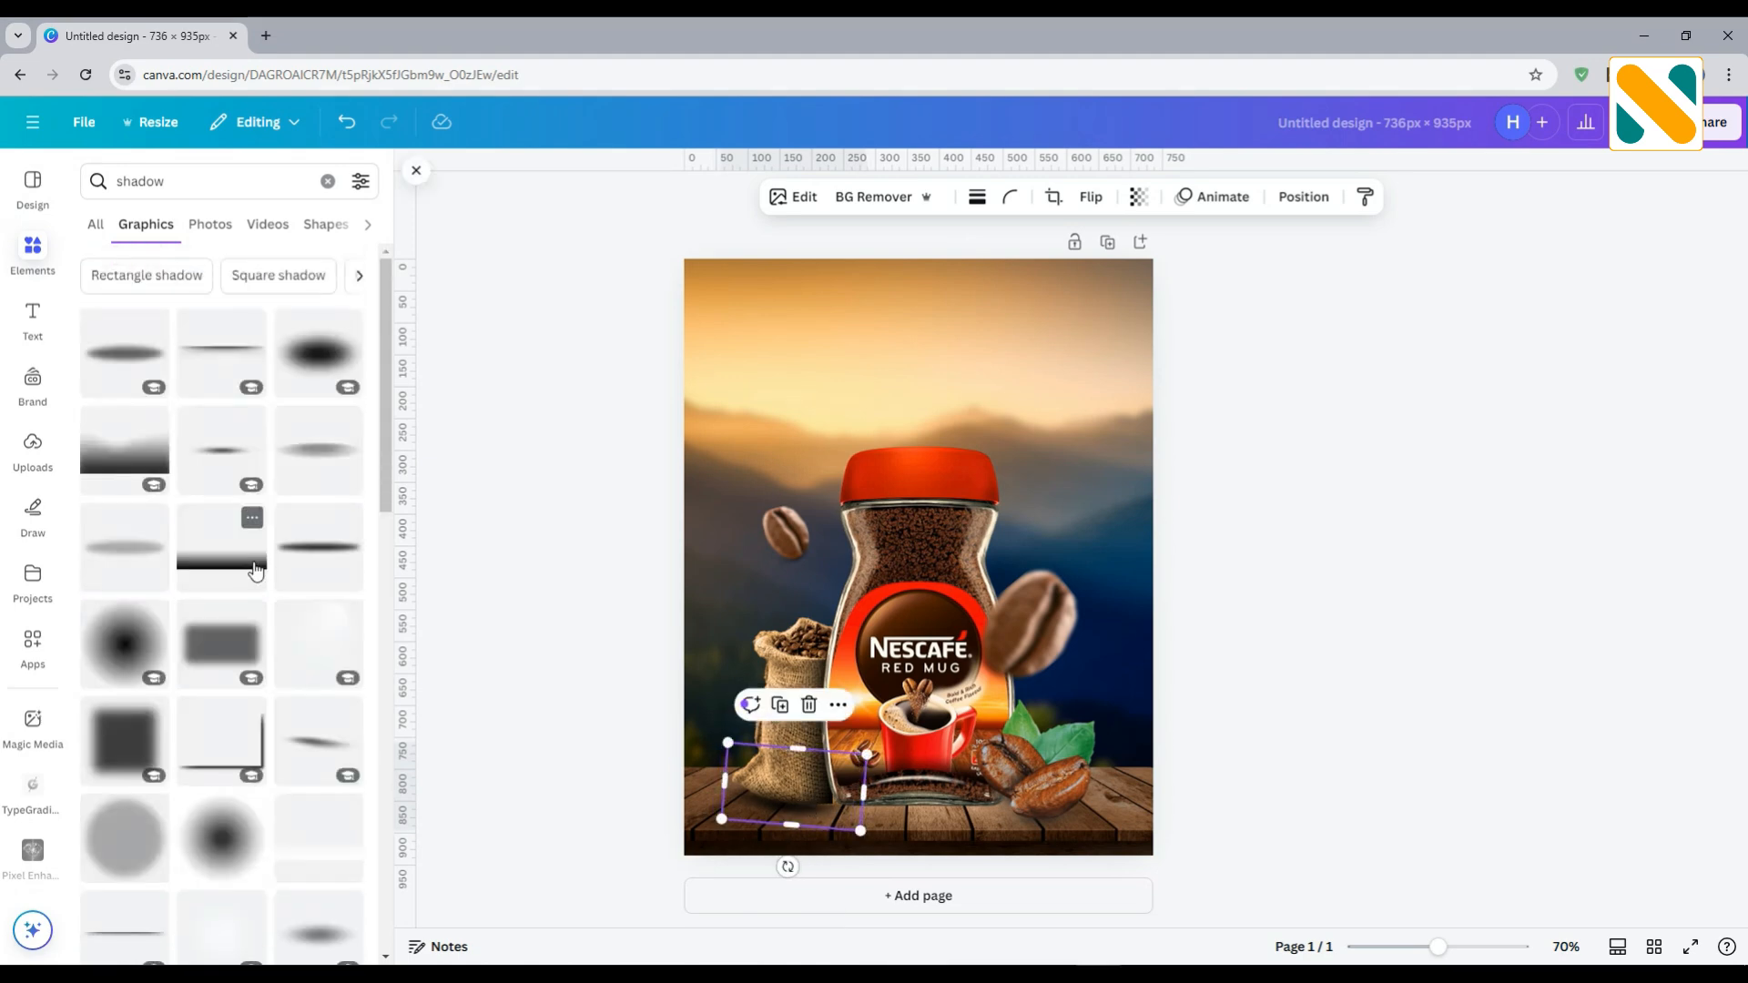
# - Add a soft round shadow graphic, scale it down and place it on the table at the jar's base
pyautogui.scroll(-5, 255, 570)
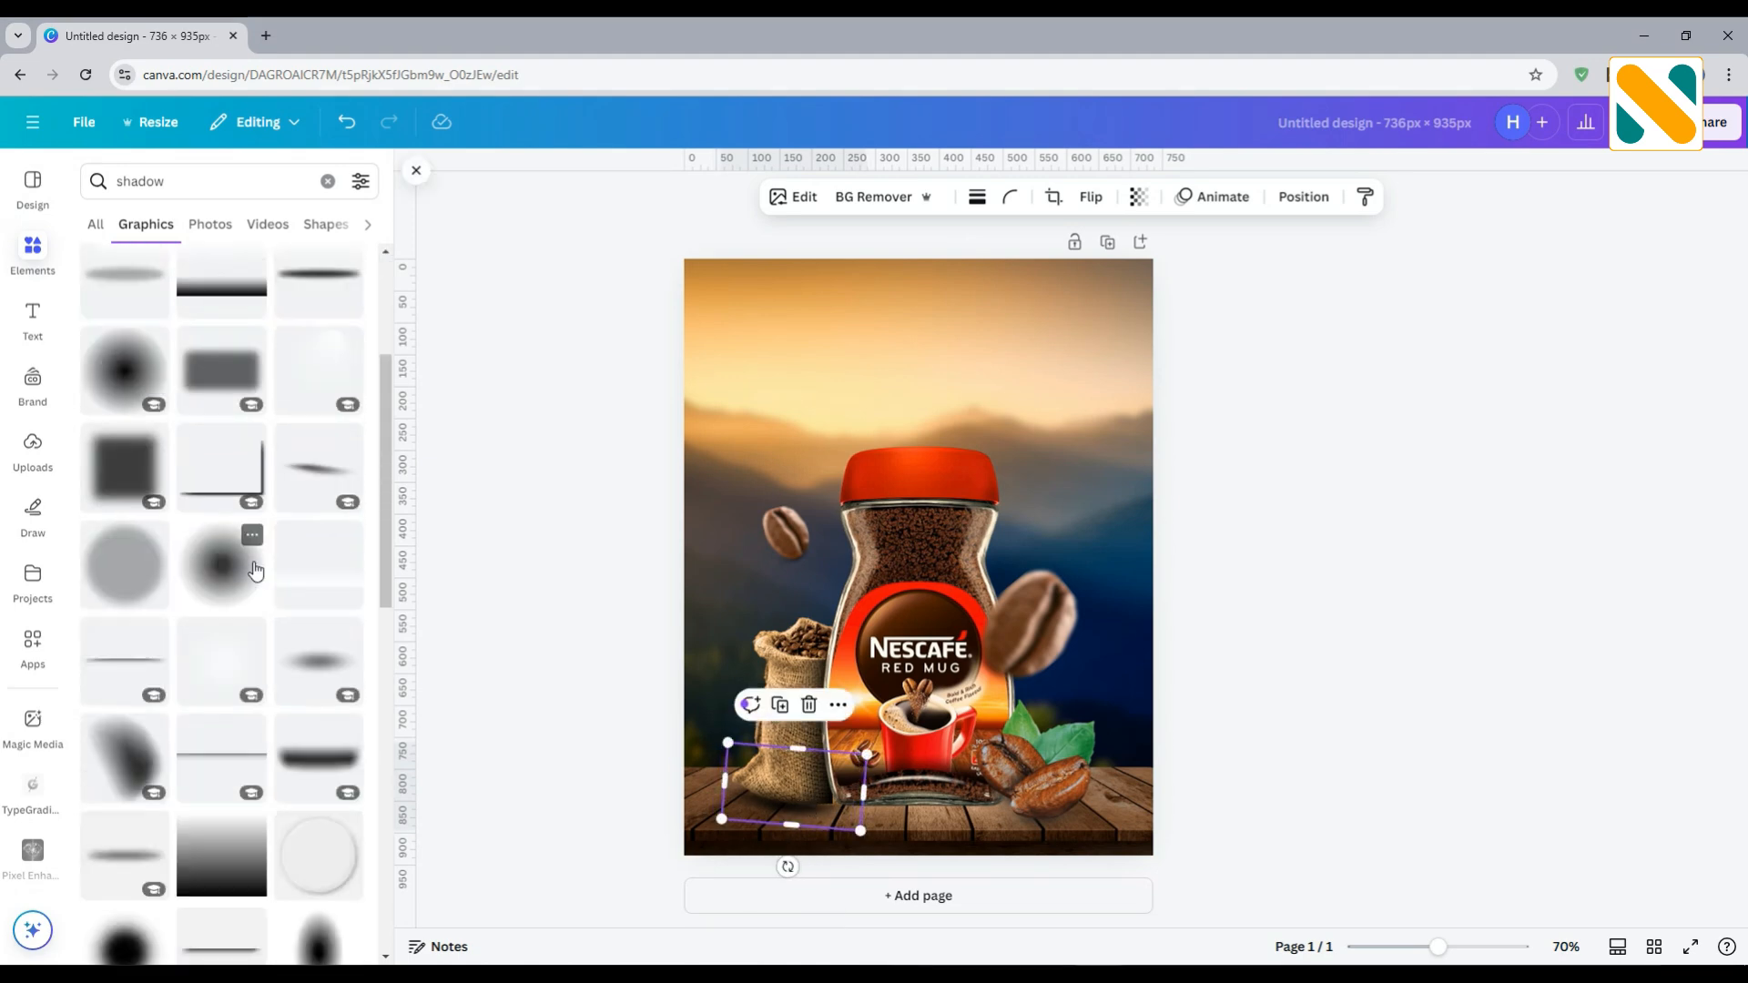
pyautogui.click(255, 570)
pyautogui.moveTo(915, 555); pyautogui.dragTo(917, 780)
pyautogui.moveTo(734, 723); pyautogui.dragTo(872, 797)
pyautogui.moveTo(1001, 810); pyautogui.dragTo(928, 805)
pyautogui.click(579, 643)
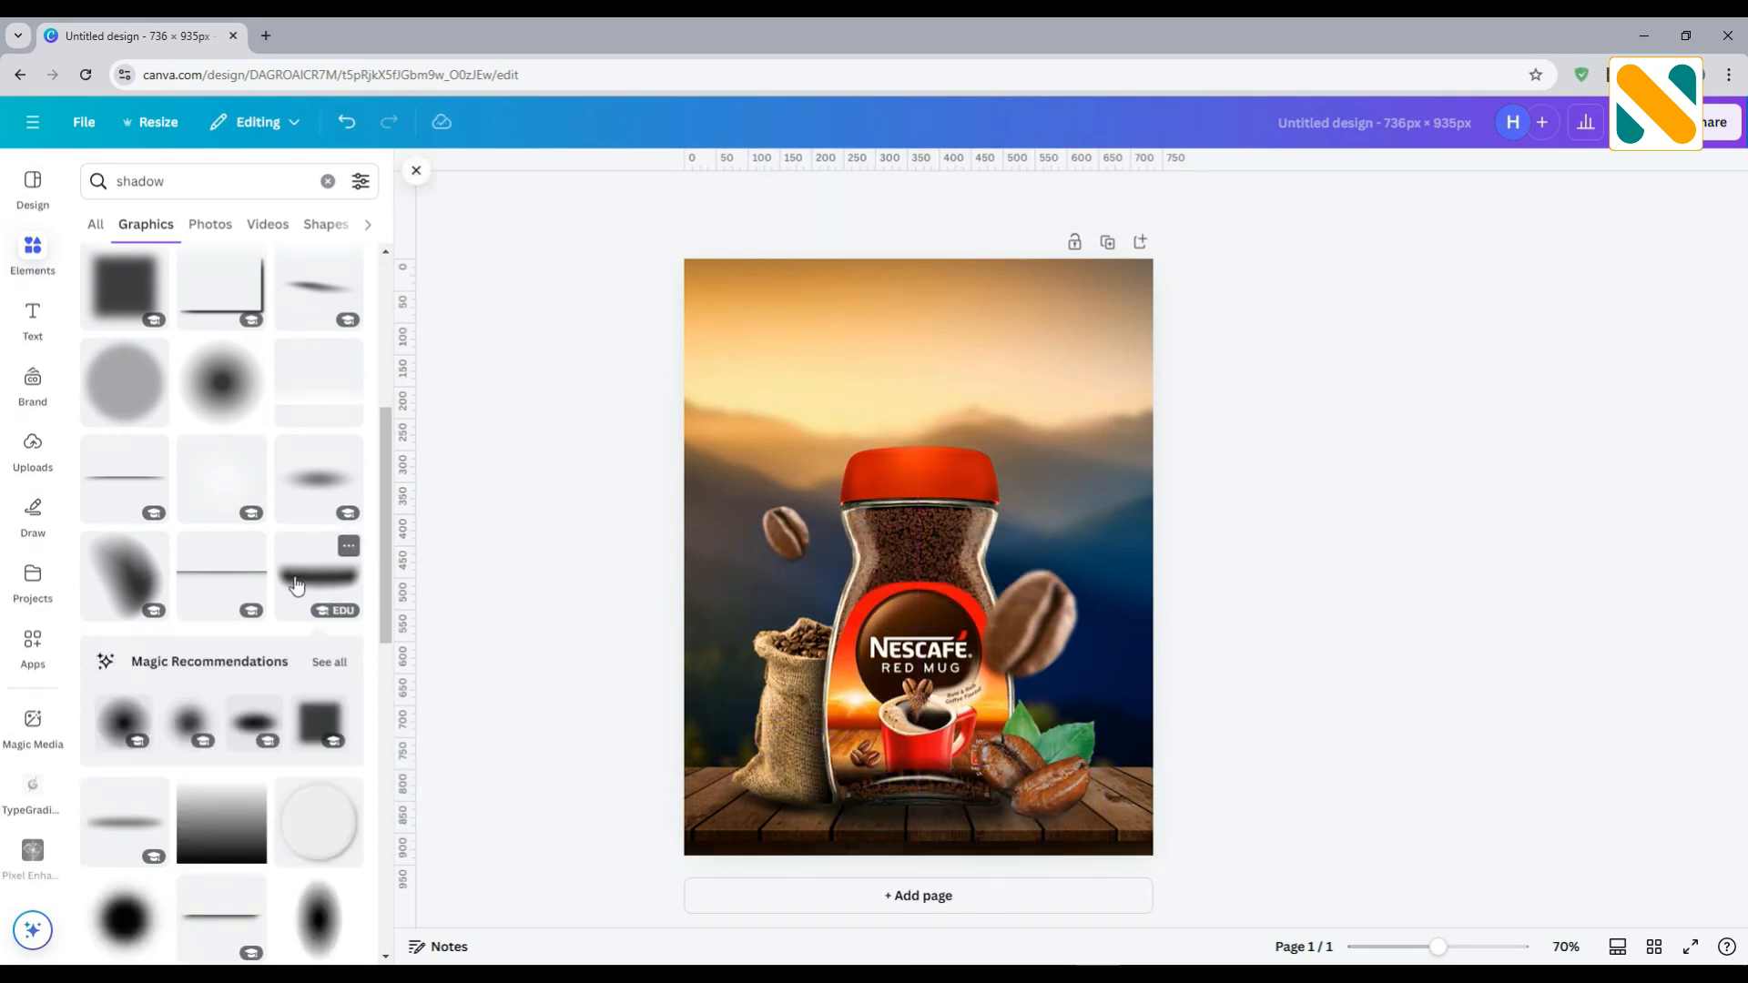
# - Add the black gradient shadow, enlarge it to about 796 × 209 px and place it across the poster's lower edge, overhanging the page
pyautogui.scroll(5, 295, 584)
pyautogui.click(212, 564)
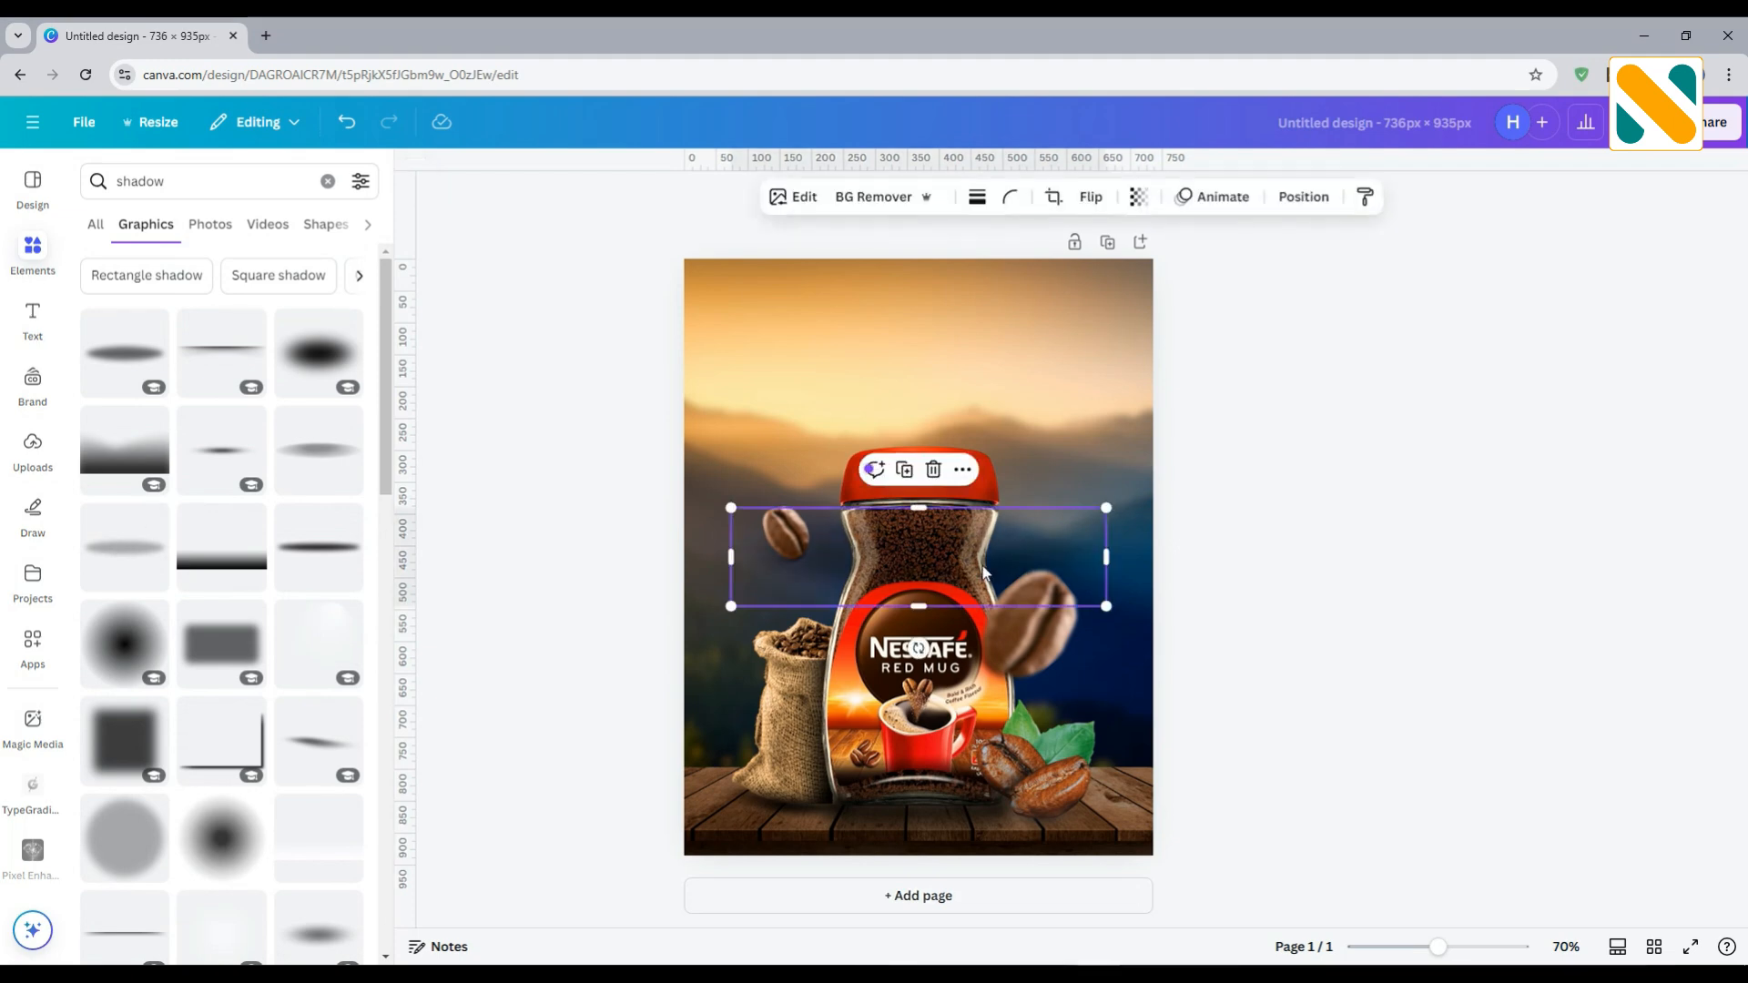
pyautogui.moveTo(942, 566); pyautogui.dragTo(946, 808)
pyautogui.moveTo(1154, 746); pyautogui.dragTo(1191, 724)
pyautogui.moveTo(706, 791); pyautogui.dragTo(684, 791)
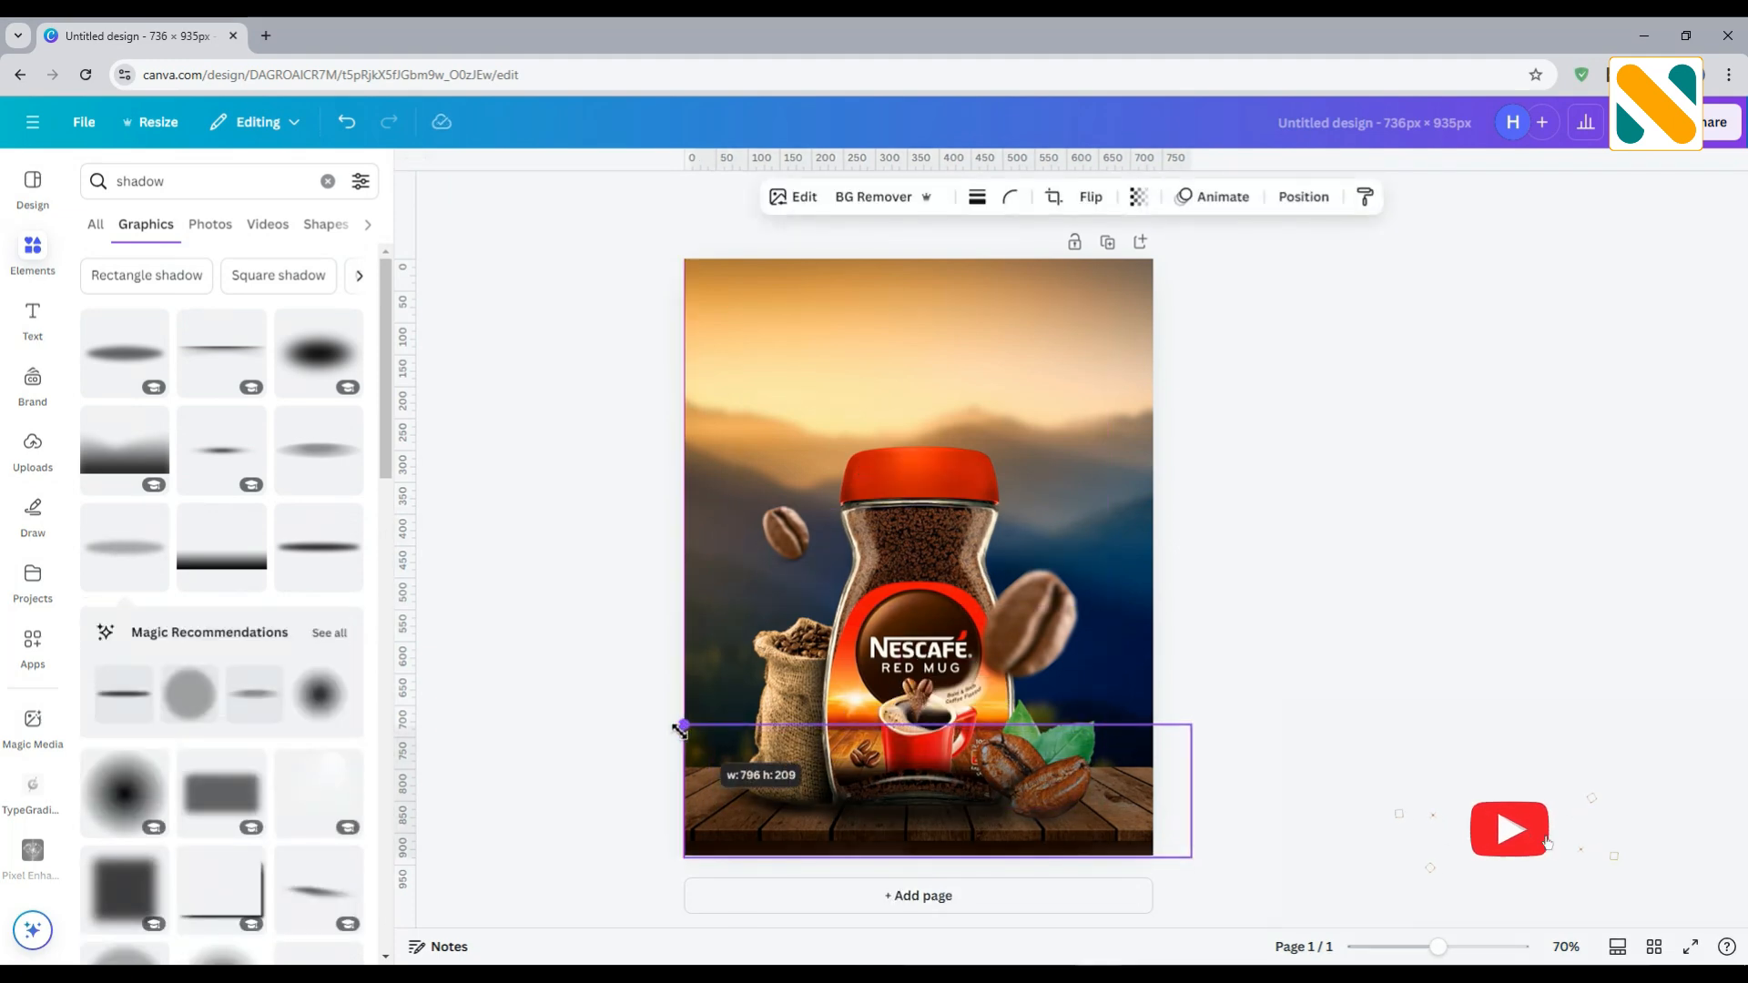
pyautogui.moveTo(913, 810); pyautogui.dragTo(897, 823)
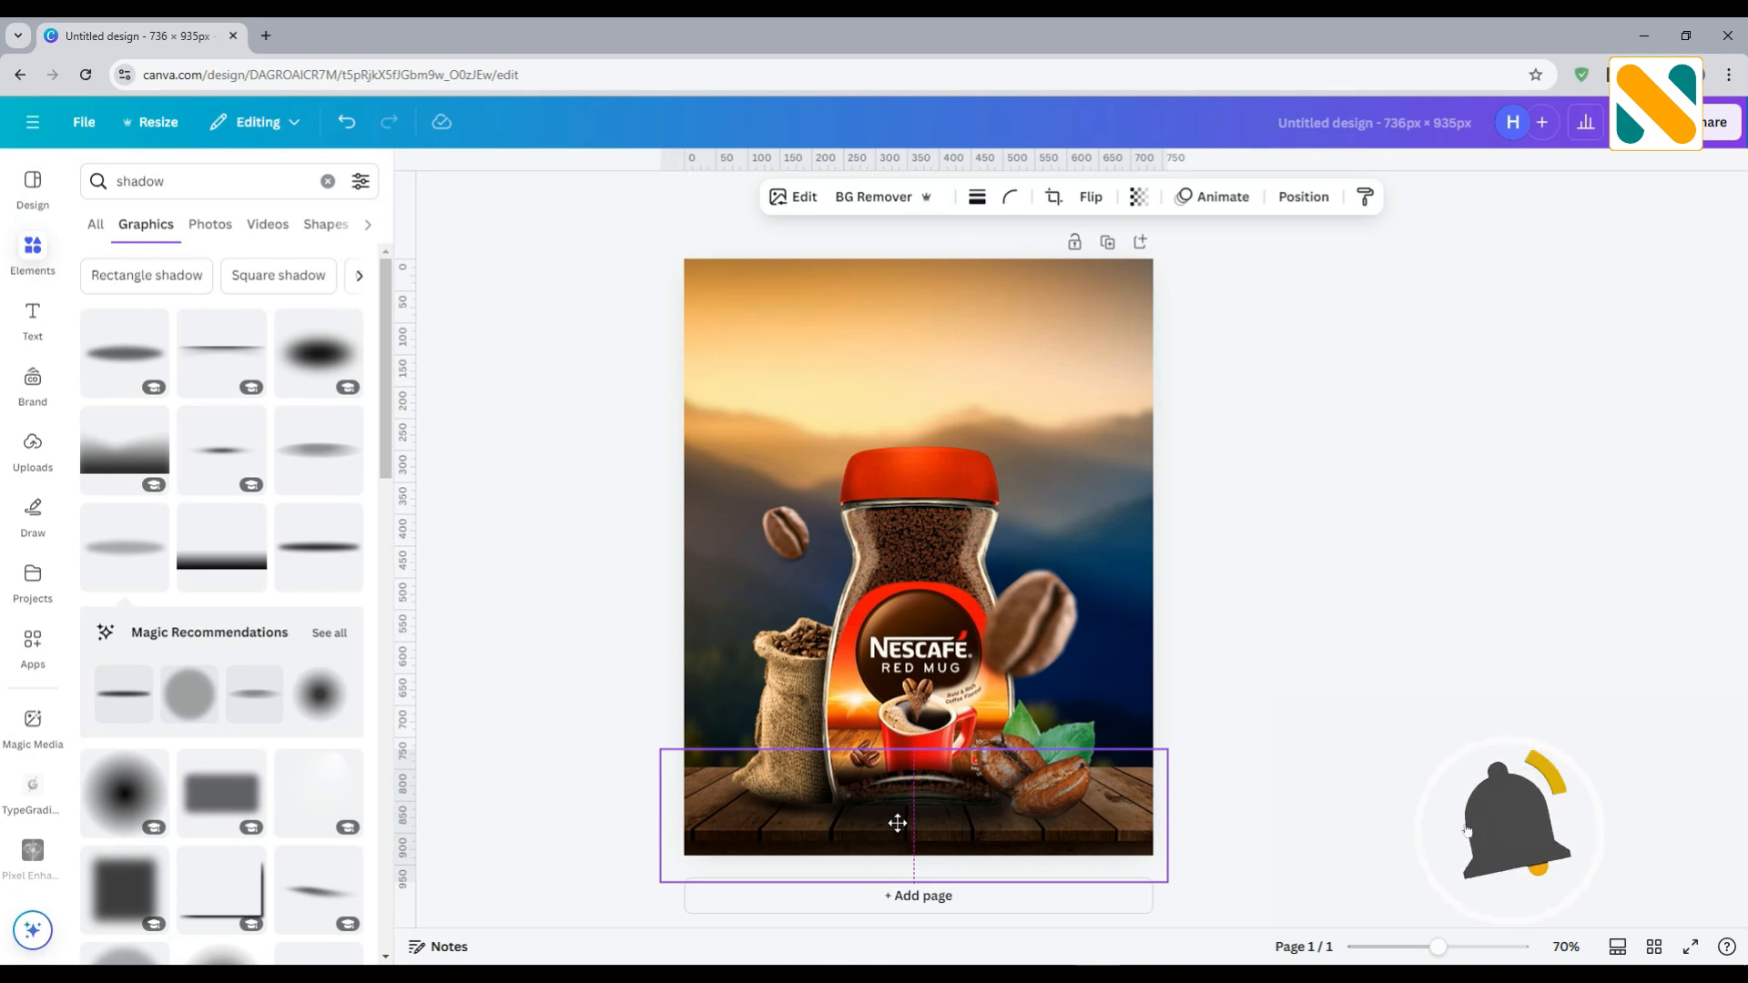
pyautogui.click(1327, 595)
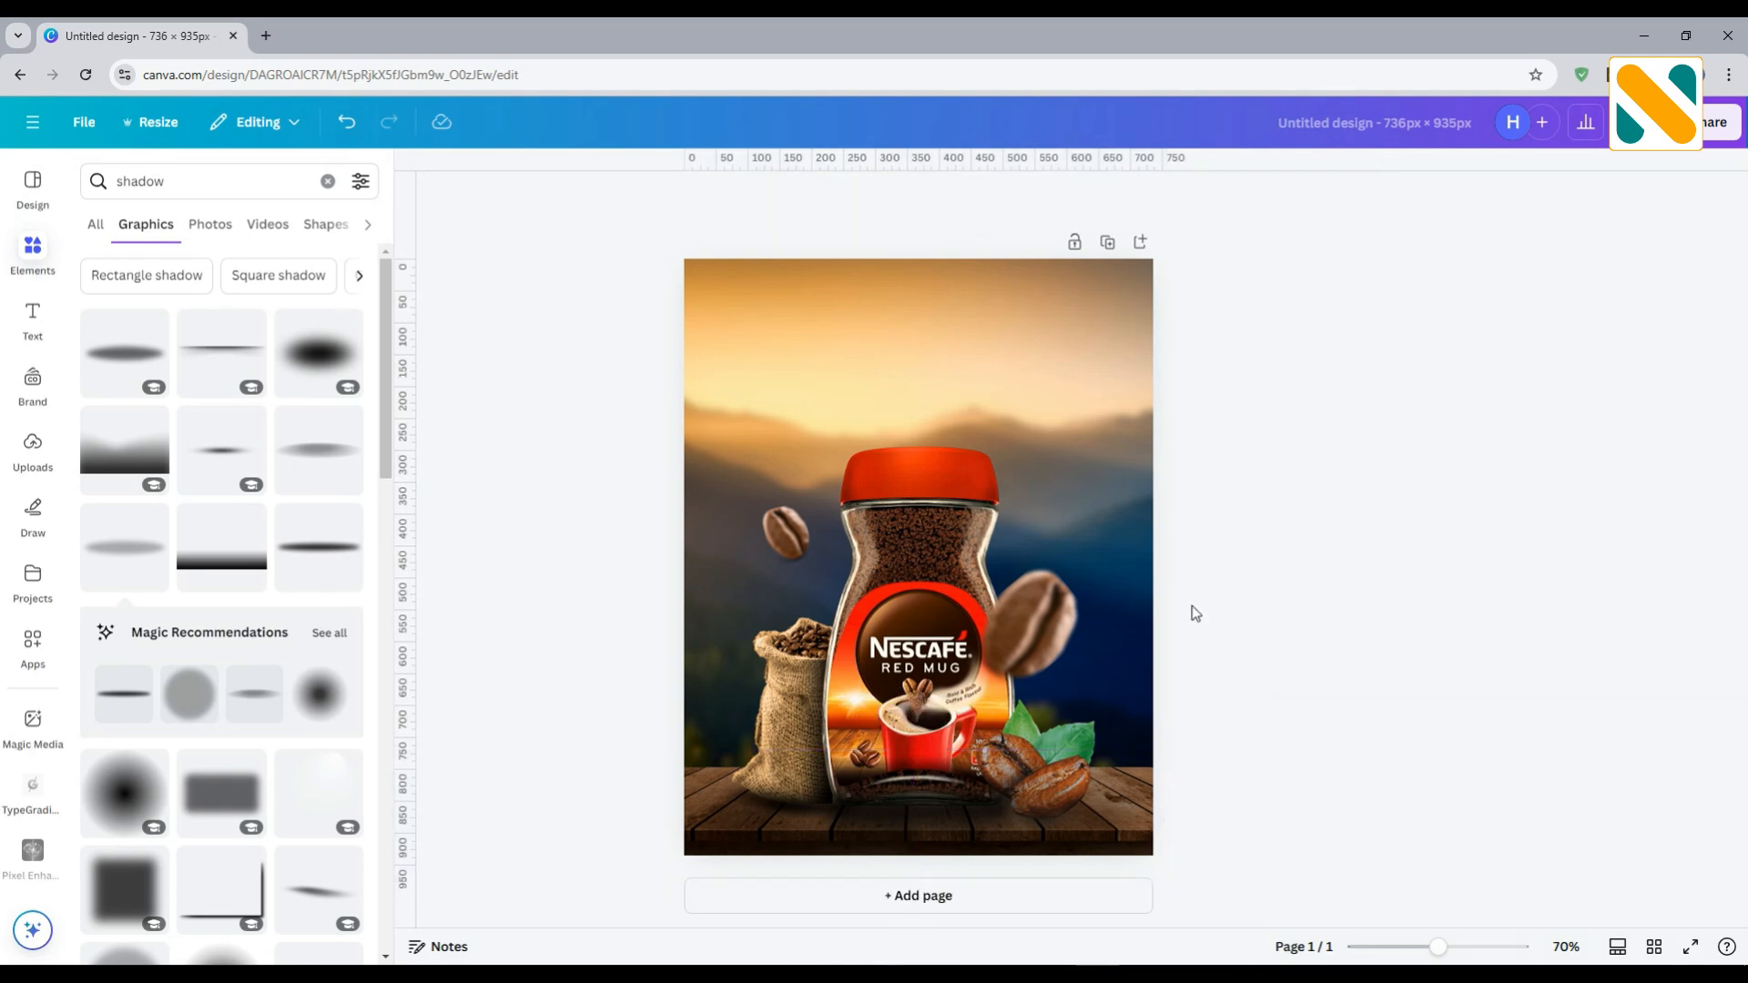
# - Upload the Nescafé logo image file to the design's uploads
pyautogui.click(23, 456)
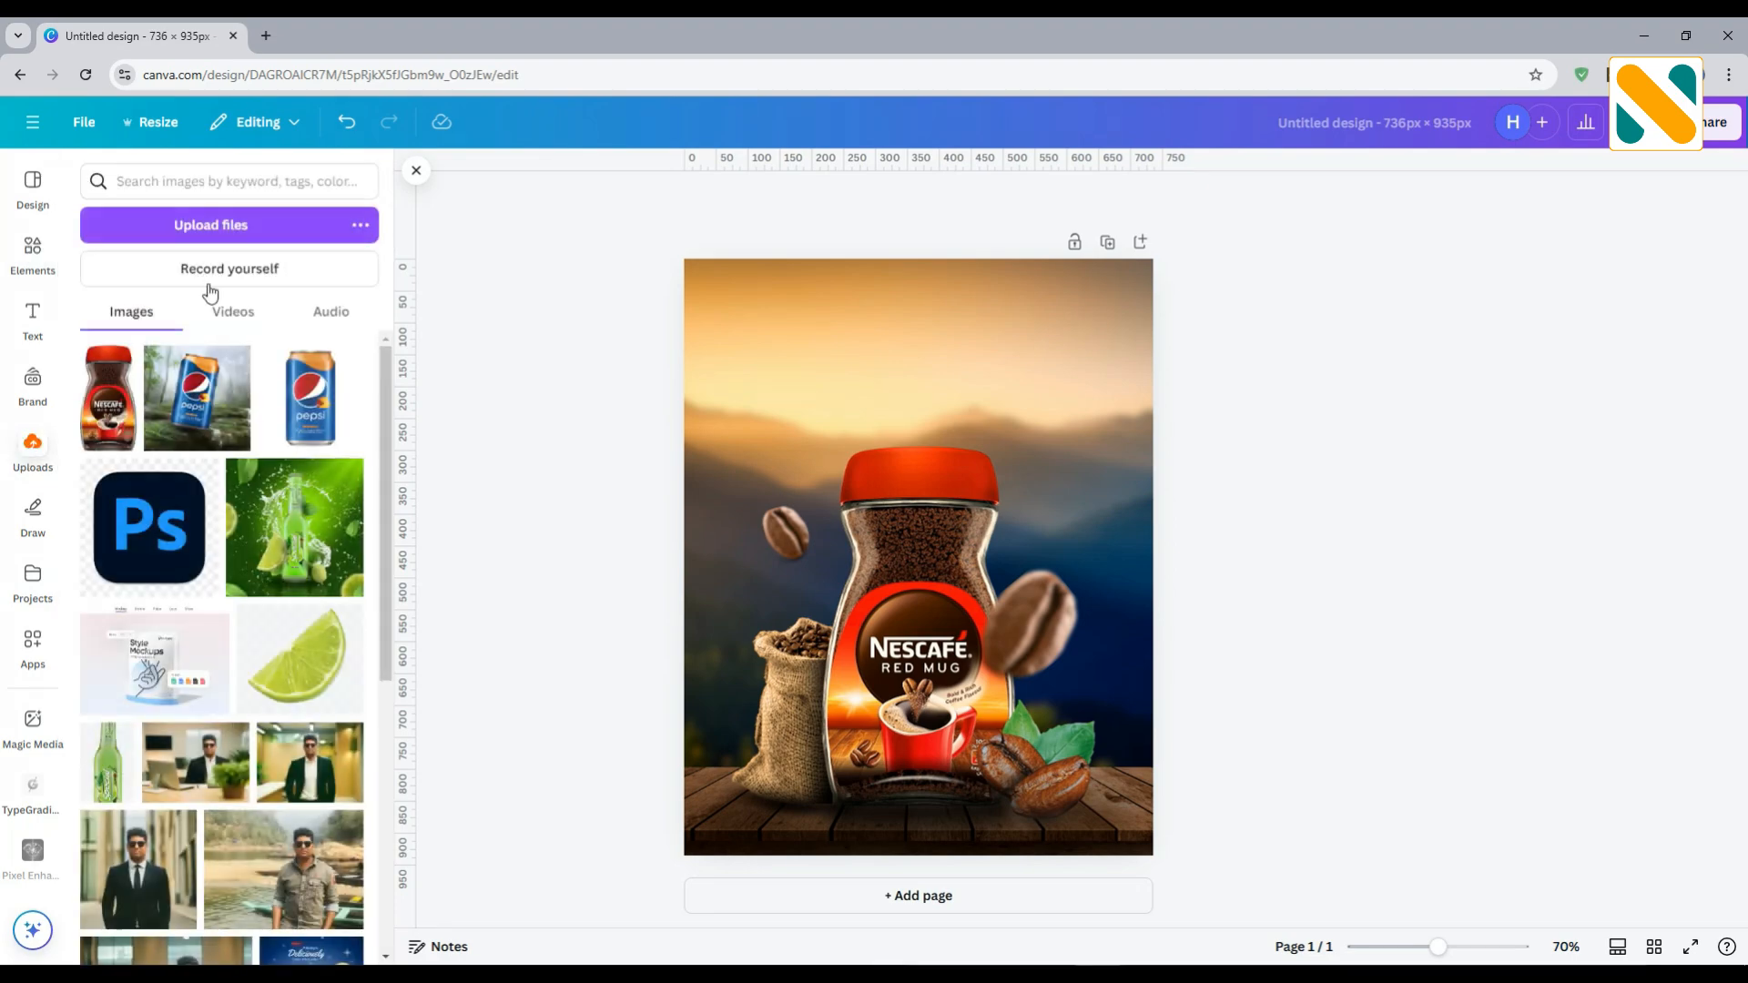
pyautogui.click(219, 234)
pyautogui.doubleClick(668, 183)
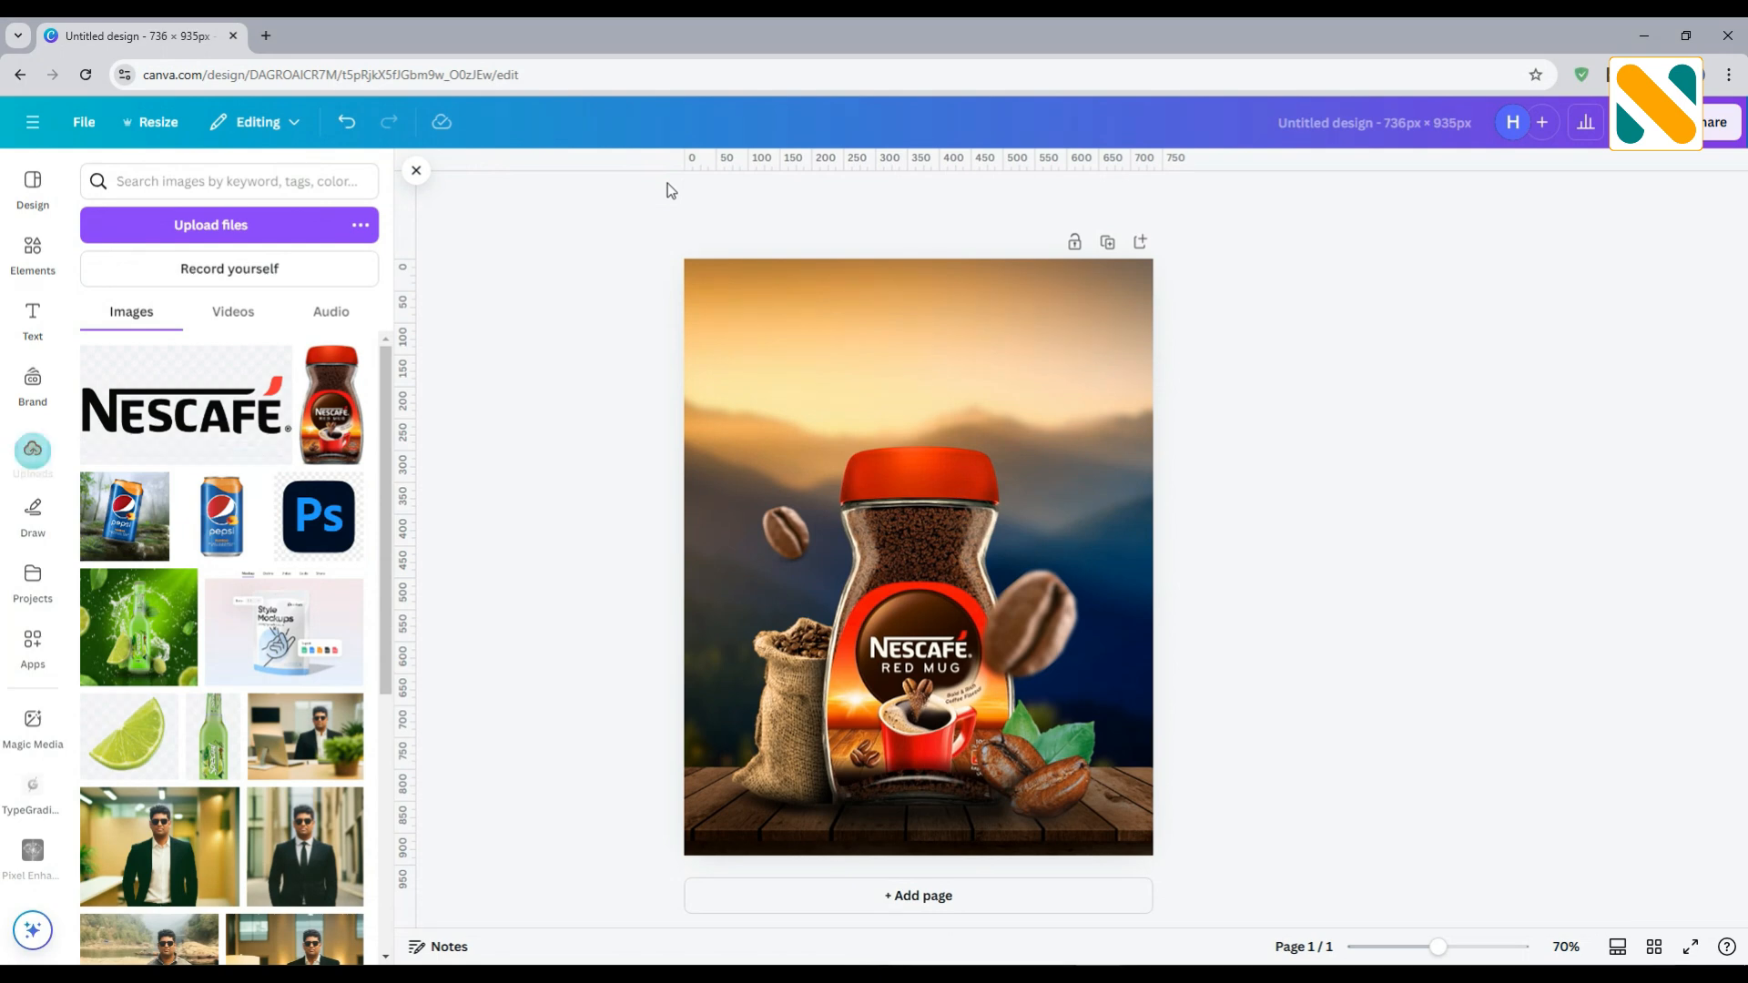
# - Add the uploaded Nescafé logo, scale it down to slightly narrower than the jar lid and centre it above the jar
pyautogui.click(184, 419)
pyautogui.moveTo(897, 587); pyautogui.dragTo(897, 422)
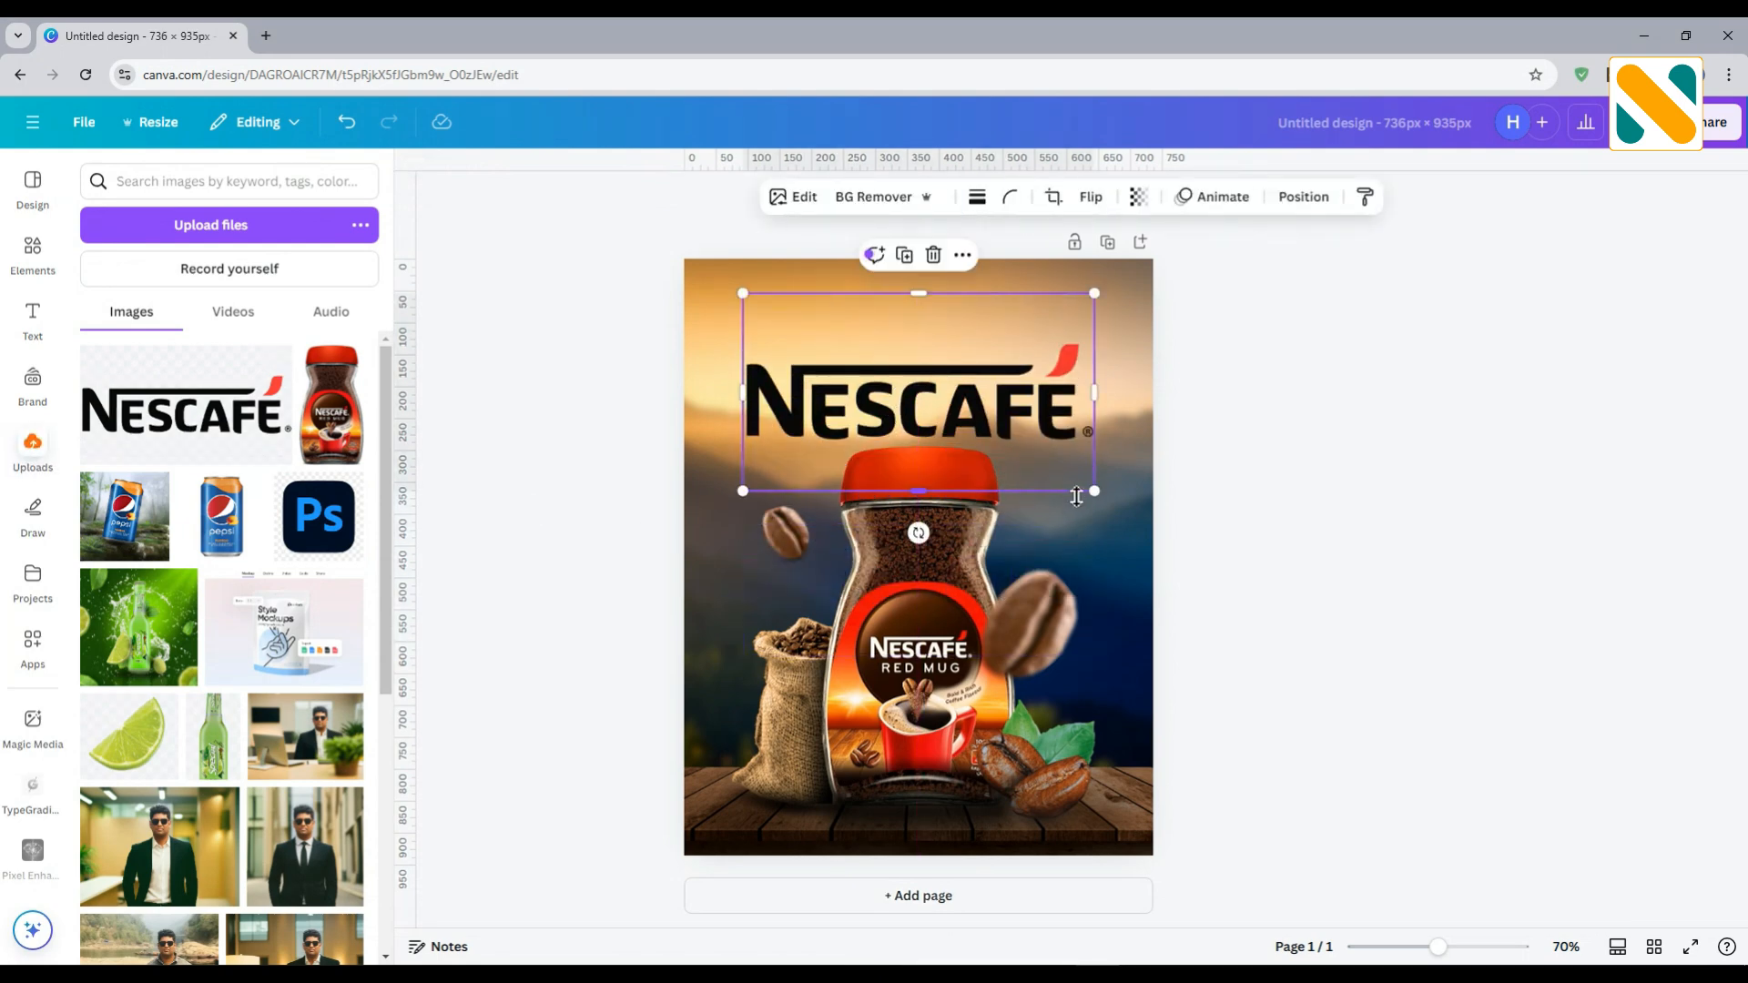
pyautogui.moveTo(1090, 491); pyautogui.dragTo(968, 401)
pyautogui.moveTo(741, 300); pyautogui.dragTo(850, 344)
pyautogui.moveTo(916, 391); pyautogui.dragTo(933, 358)
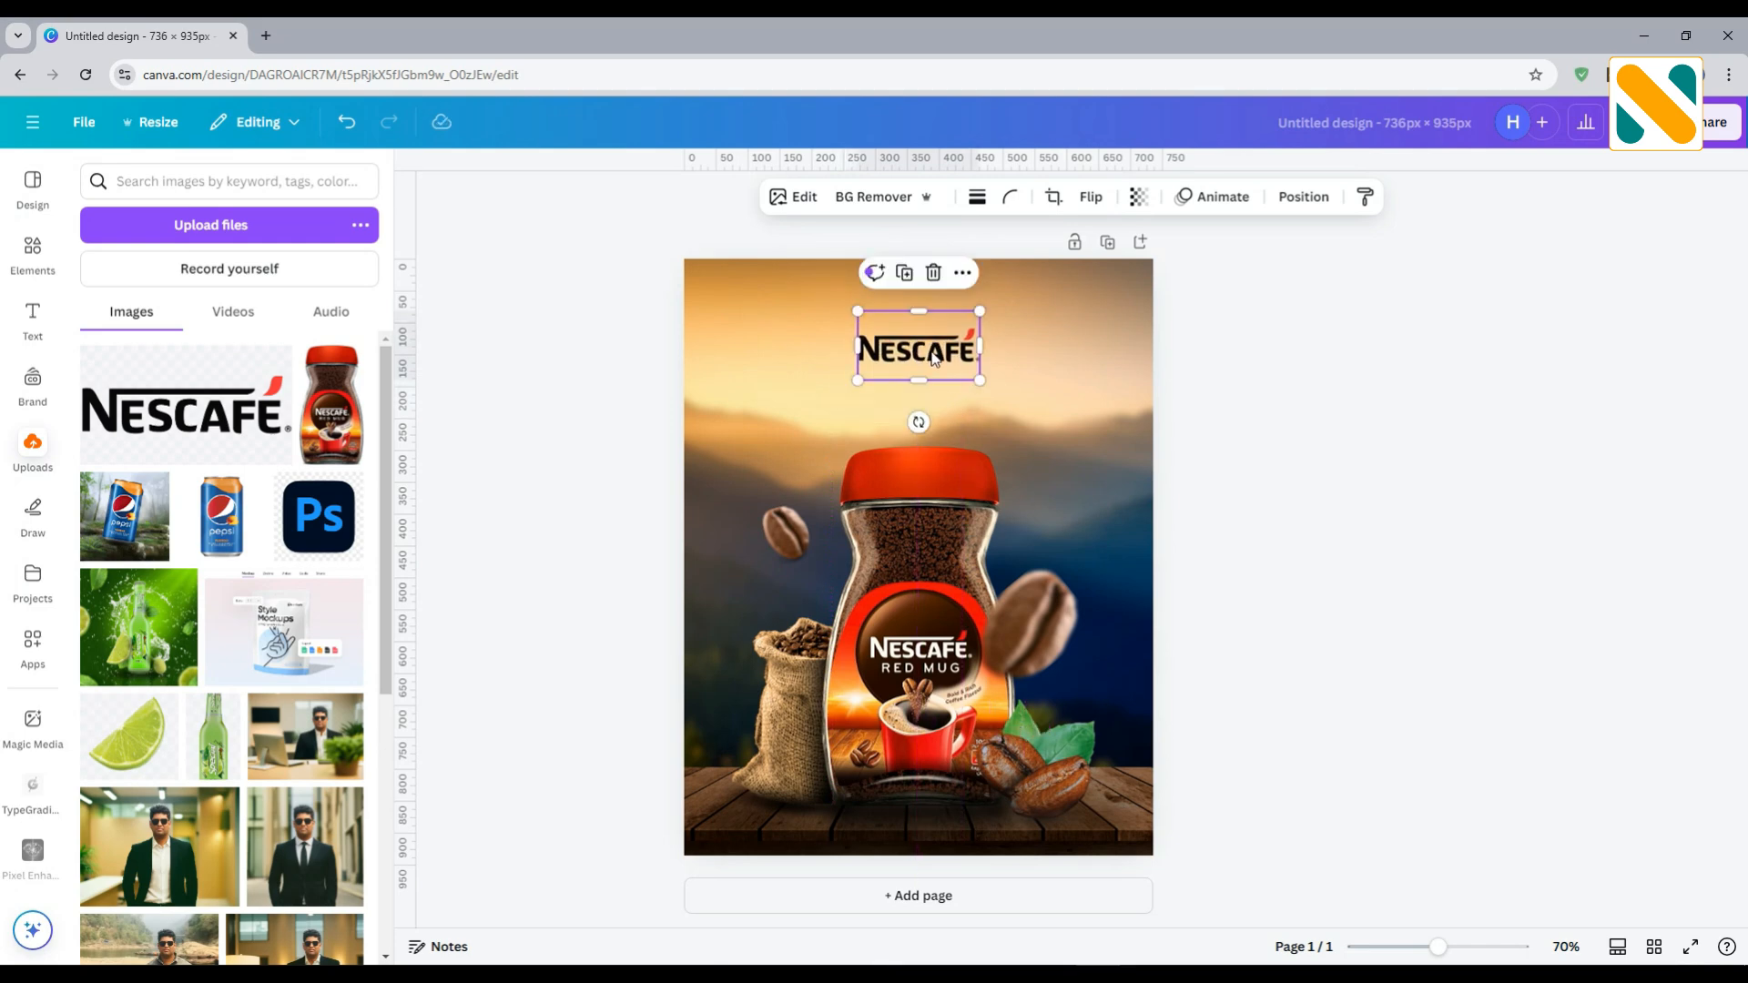
# - Duplicate the logo into the poster's upper-left corner and set the copy's brightness, contrast, highlights, shadows and whites to 100
pyautogui.click(904, 274)
pyautogui.moveTo(921, 367); pyautogui.dragTo(735, 287)
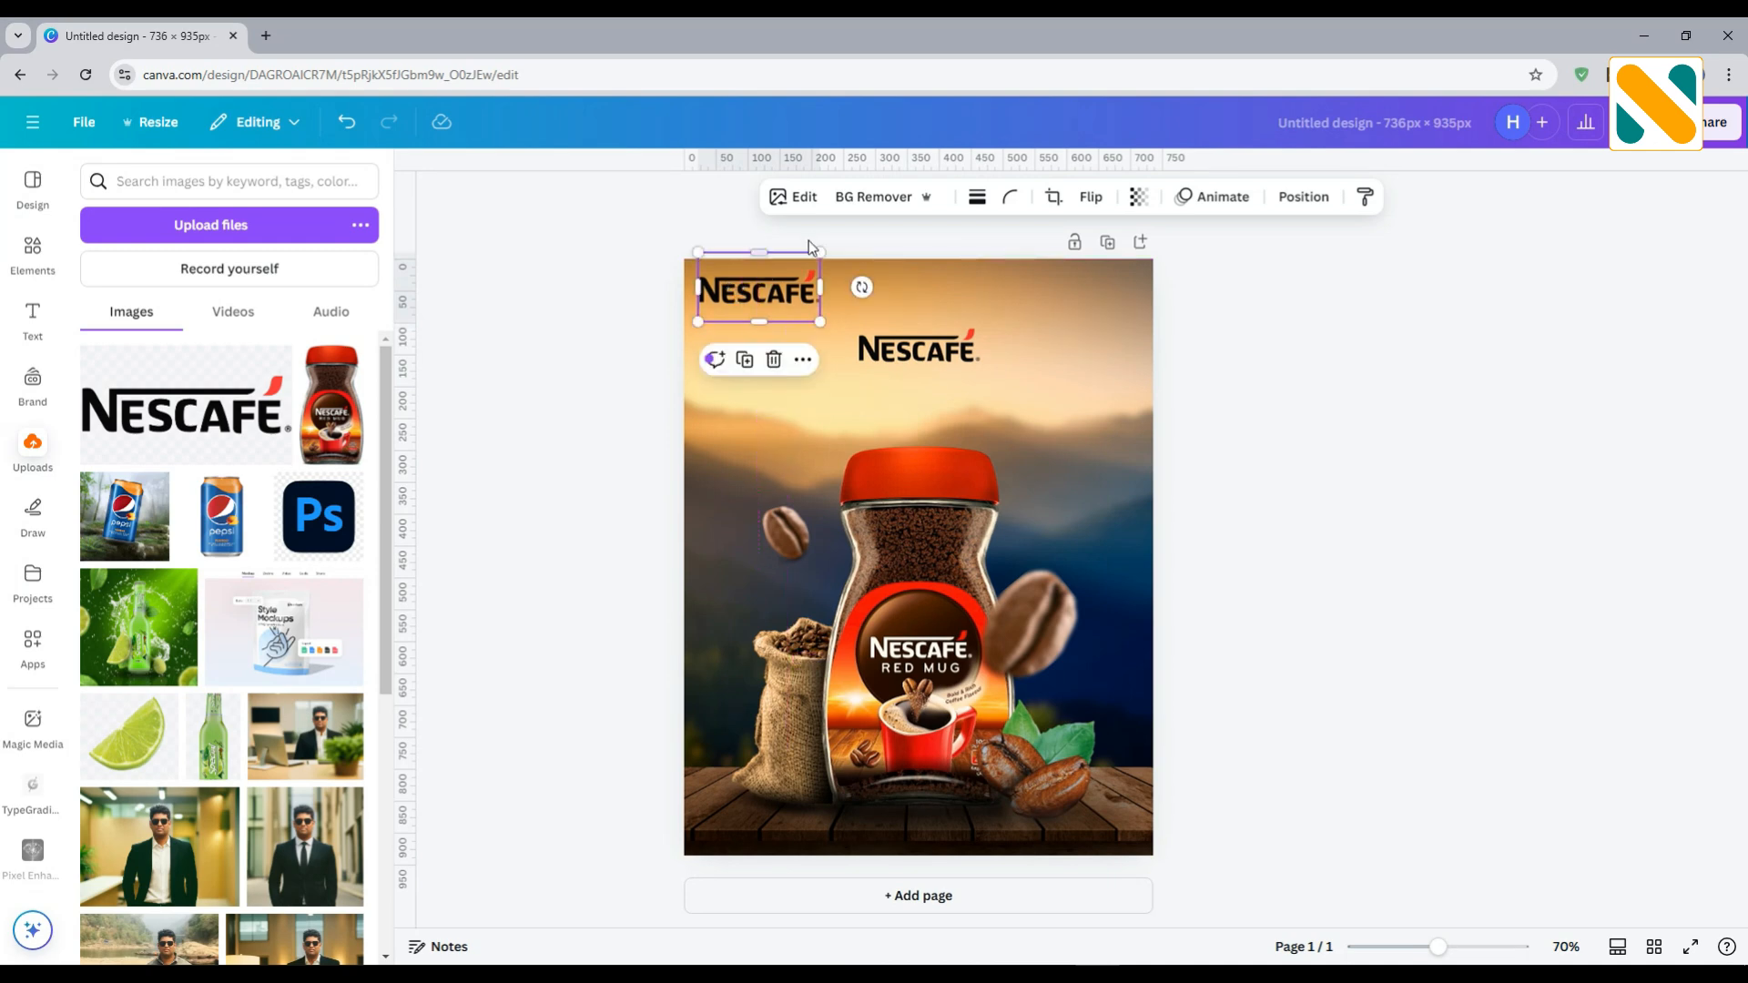
pyautogui.click(802, 198)
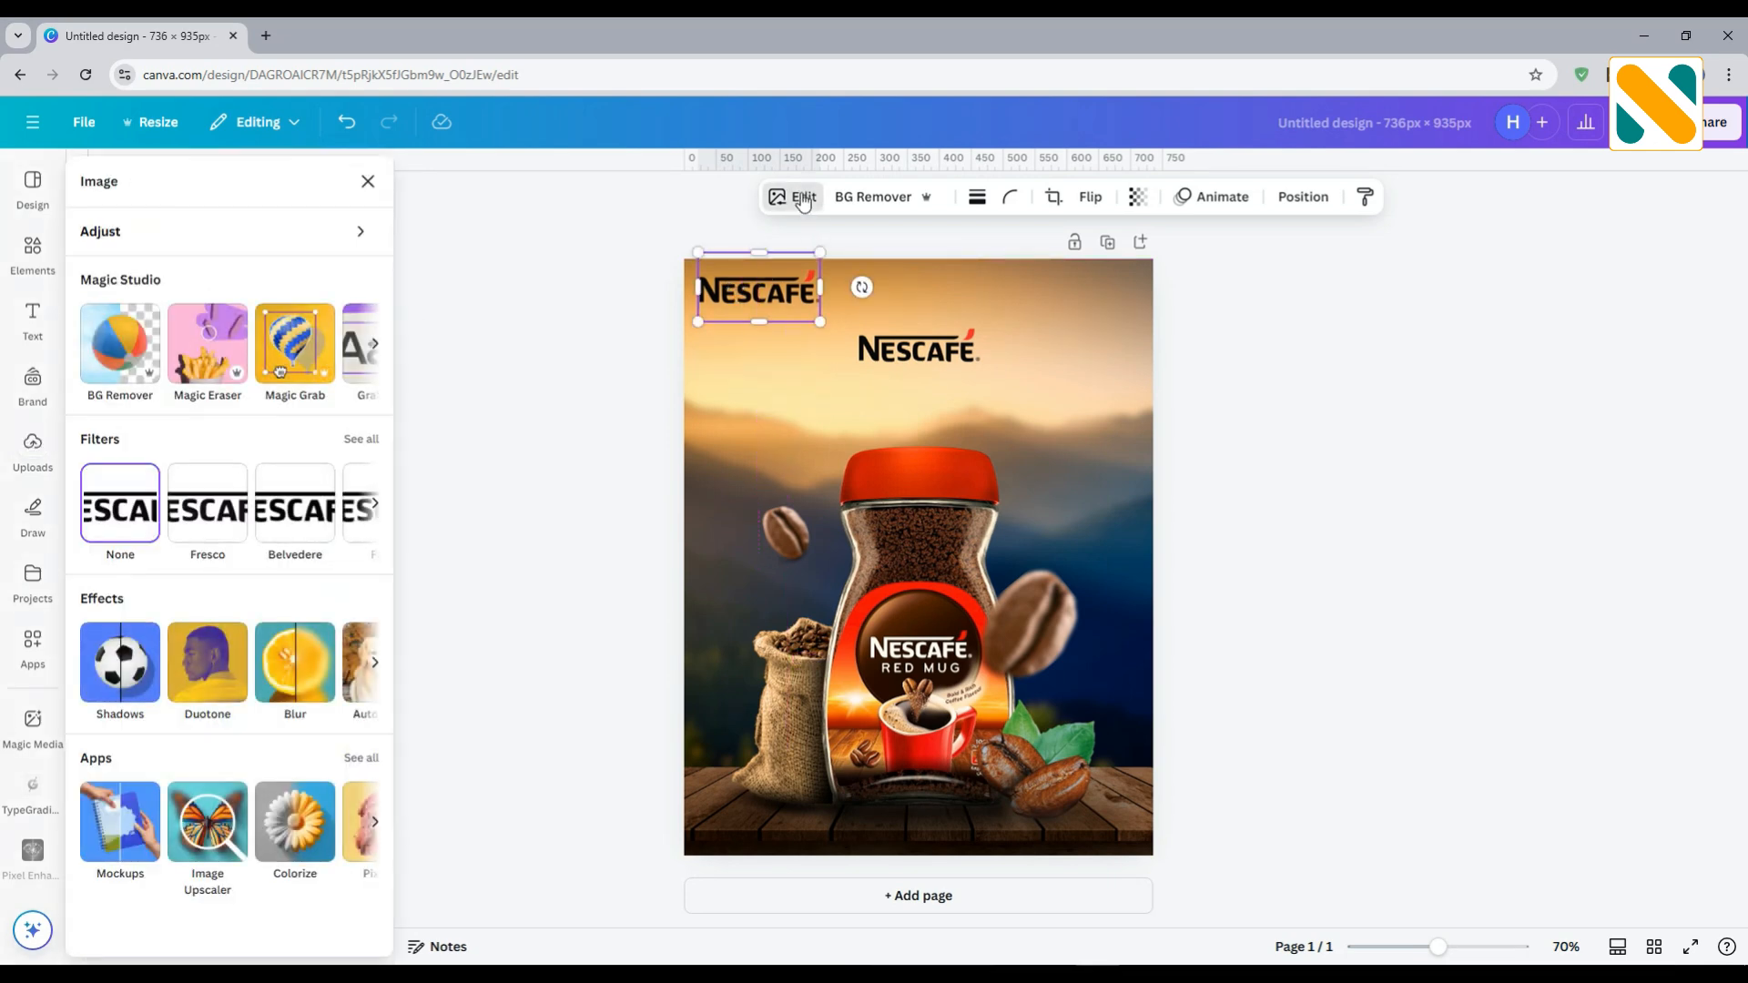
pyautogui.click(237, 244)
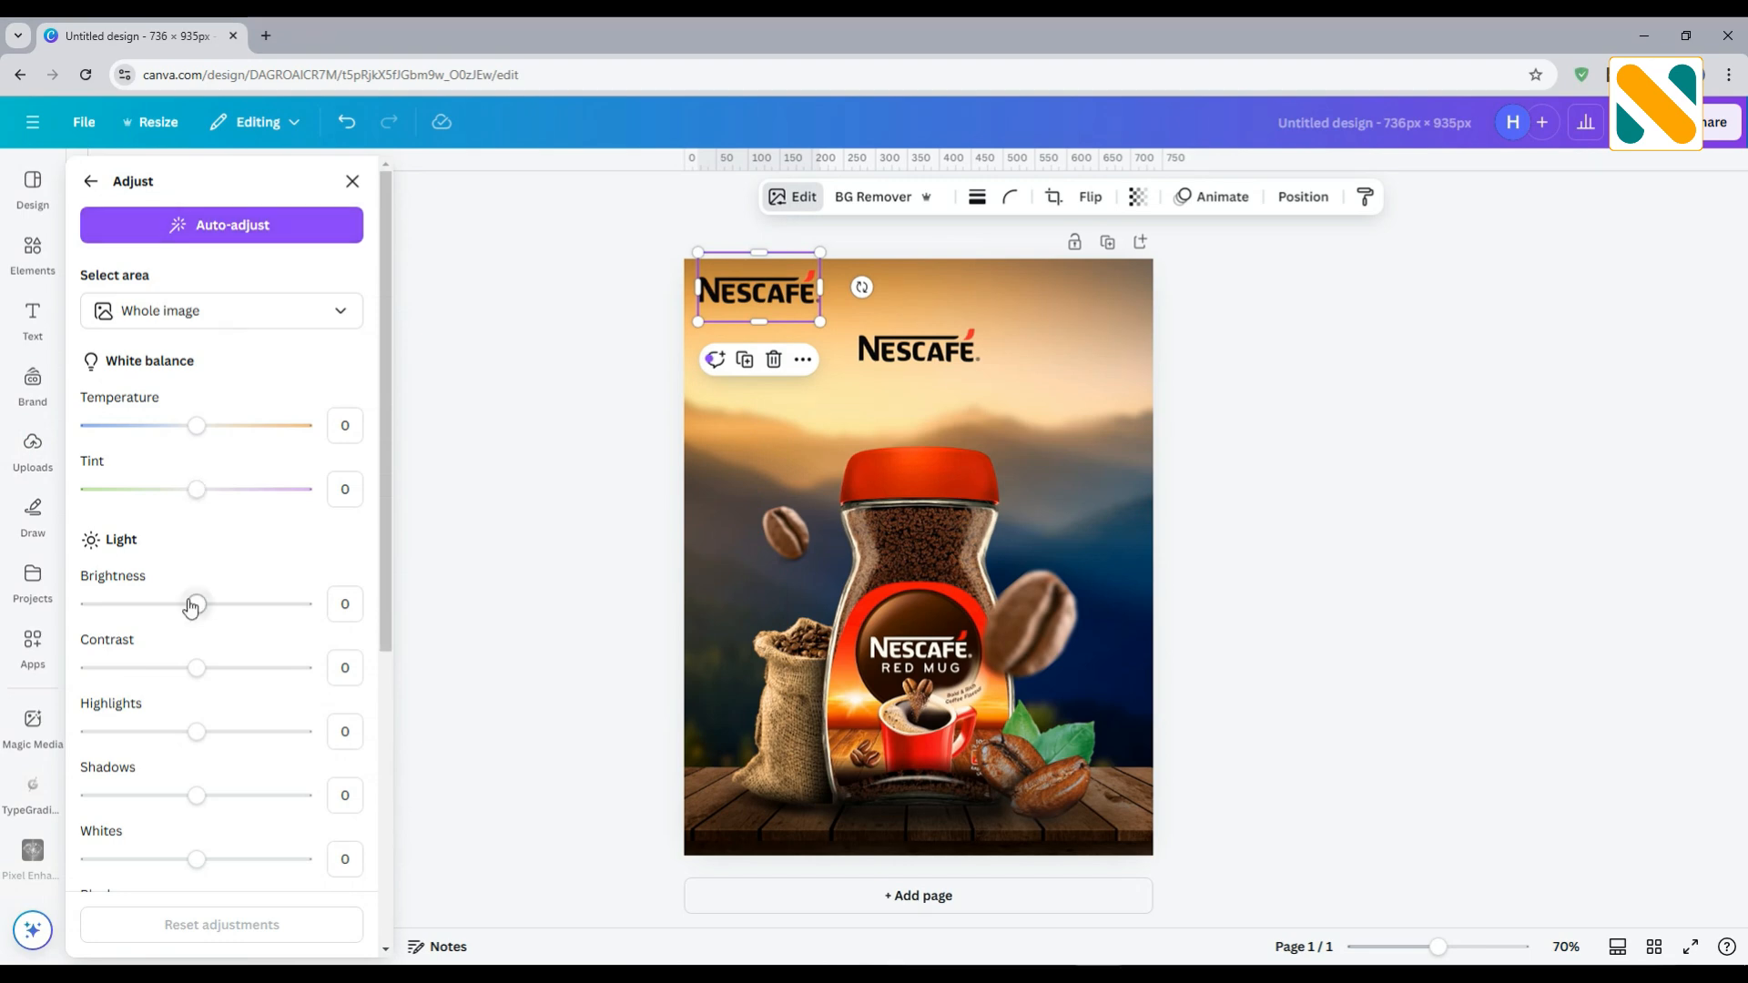
pyautogui.moveTo(192, 607); pyautogui.dragTo(467, 608)
pyautogui.moveTo(196, 669); pyautogui.dragTo(314, 669)
pyautogui.moveTo(186, 735); pyautogui.dragTo(418, 734)
pyautogui.moveTo(183, 806); pyautogui.dragTo(480, 800)
pyautogui.click(240, 858)
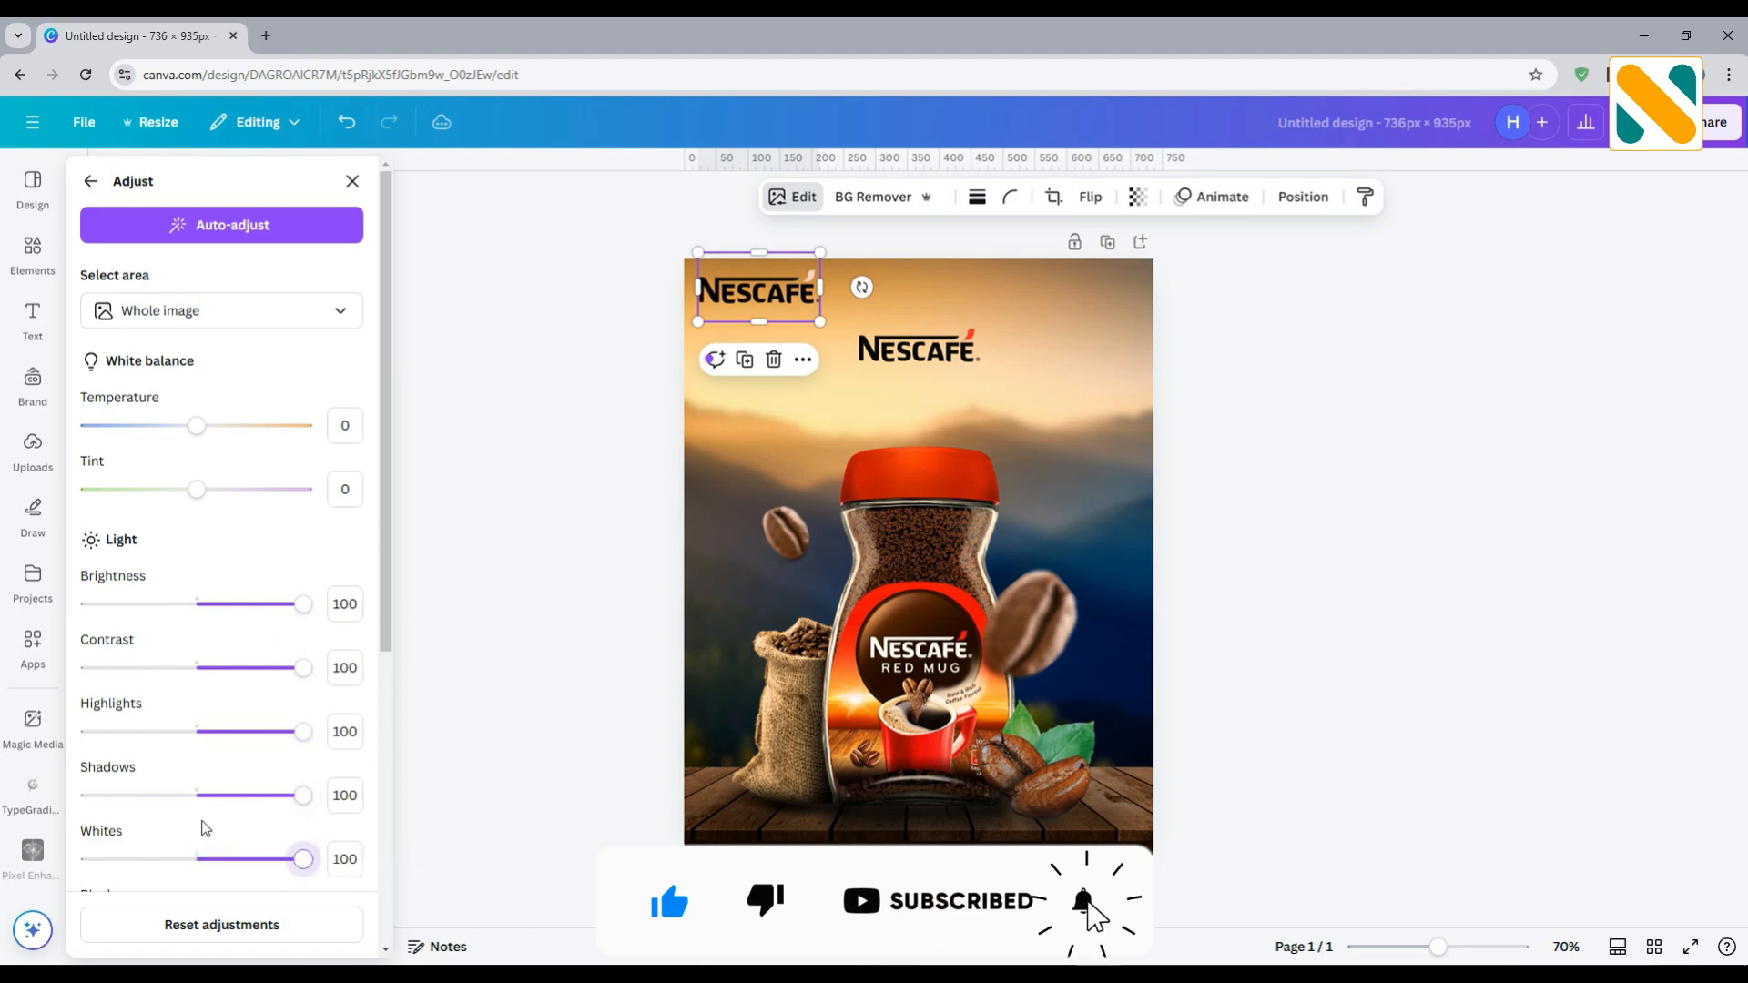
# - Set the corner logo's blacks and saturation to -100 so it turns white
pyautogui.scroll(-3, 205, 830)
pyautogui.moveTo(197, 649); pyautogui.dragTo(89, 649)
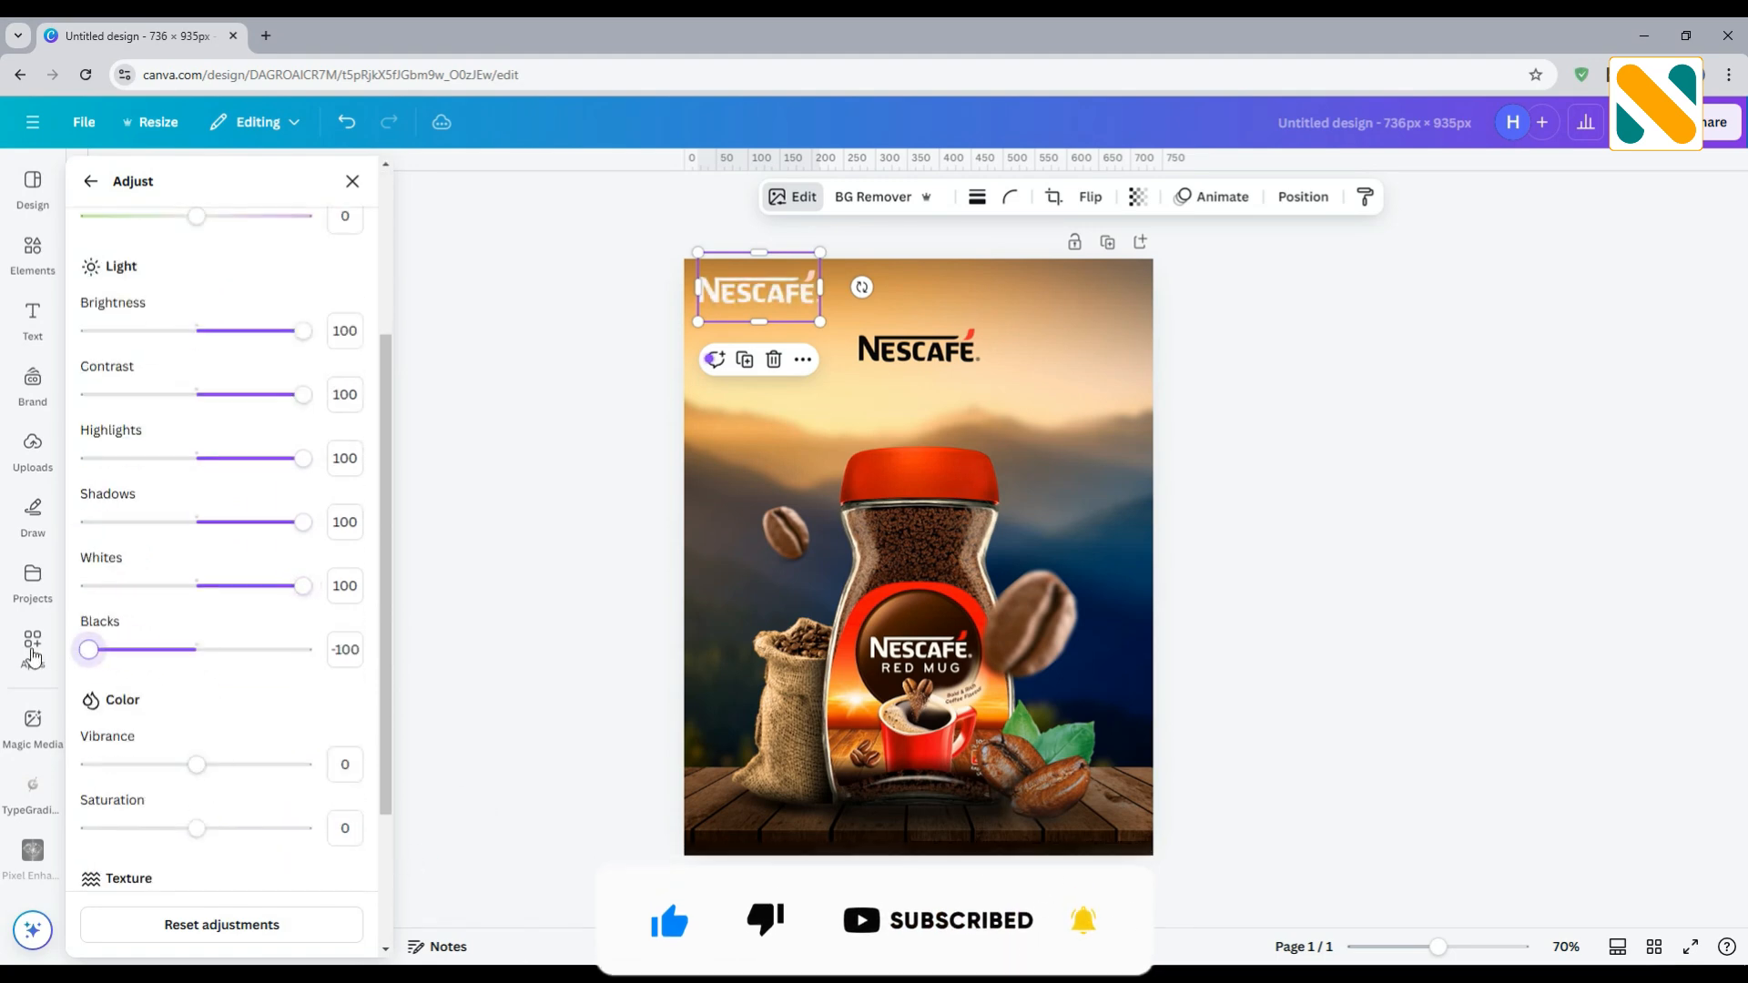
pyautogui.scroll(-2, 203, 710)
pyautogui.moveTo(197, 646); pyautogui.dragTo(88, 646)
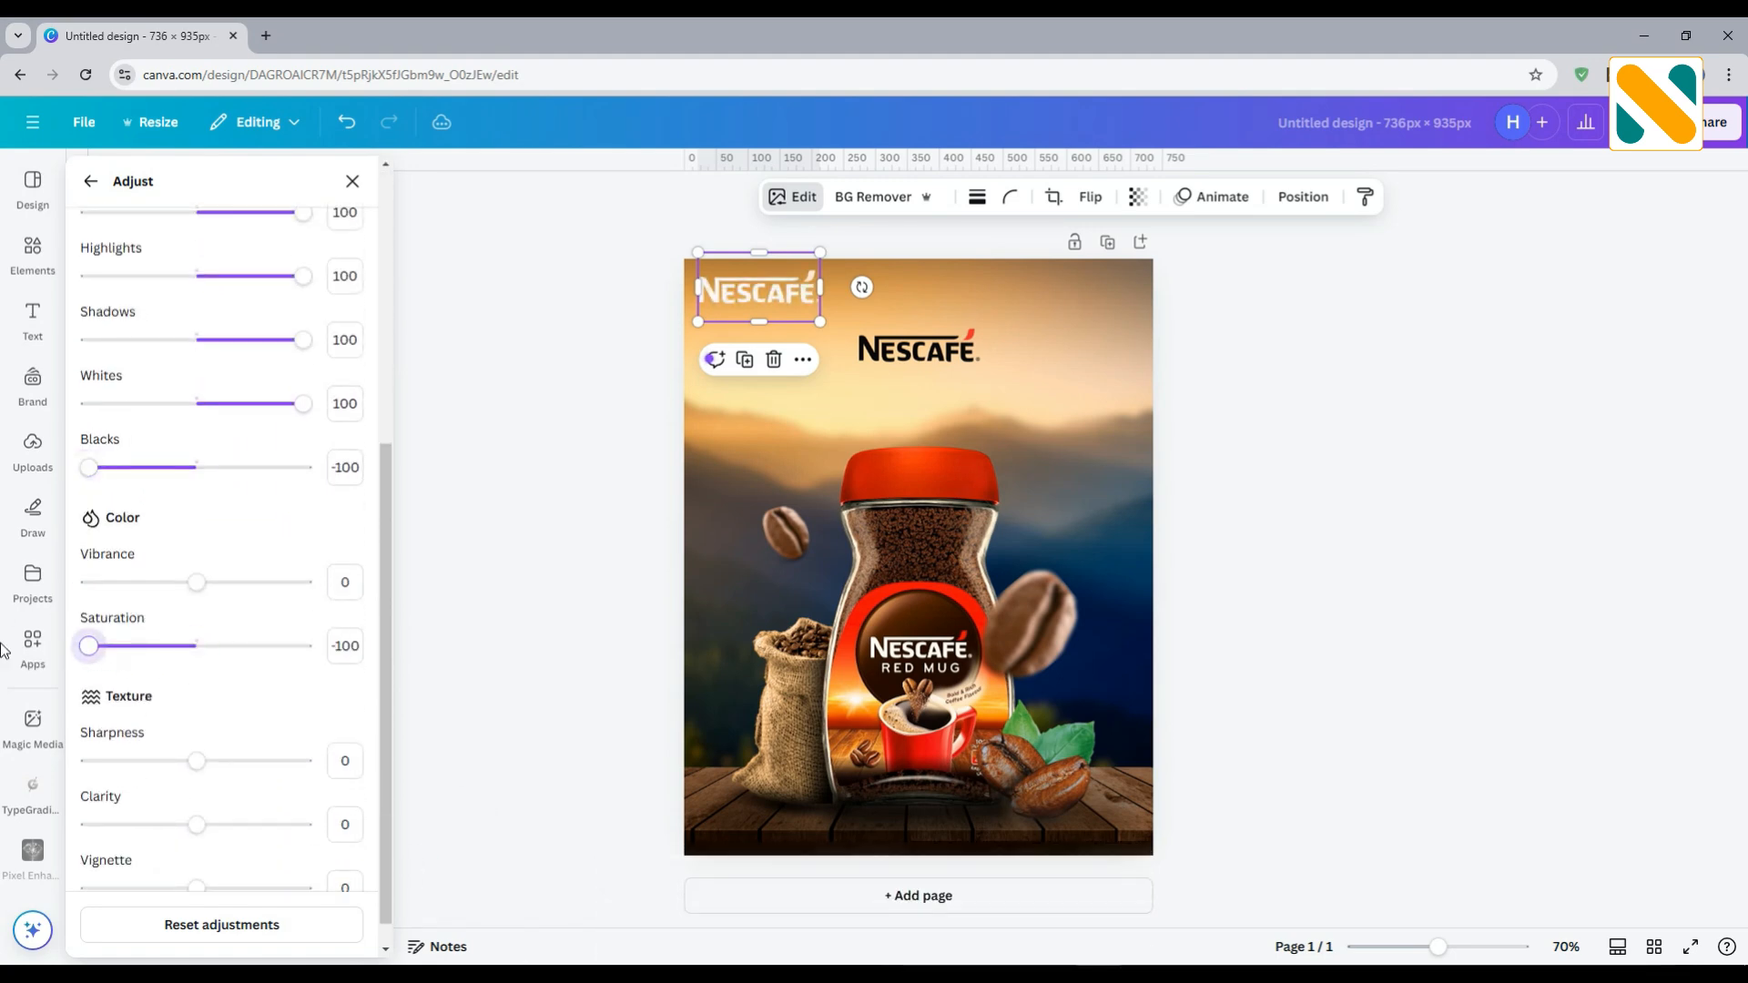
# - Shrink the white corner logo slightly, reposition it in the corner, and nudge the central logo down
pyautogui.moveTo(828, 324); pyautogui.dragTo(809, 318)
pyautogui.moveTo(721, 282); pyautogui.dragTo(733, 302)
pyautogui.click(555, 358)
pyautogui.click(565, 331)
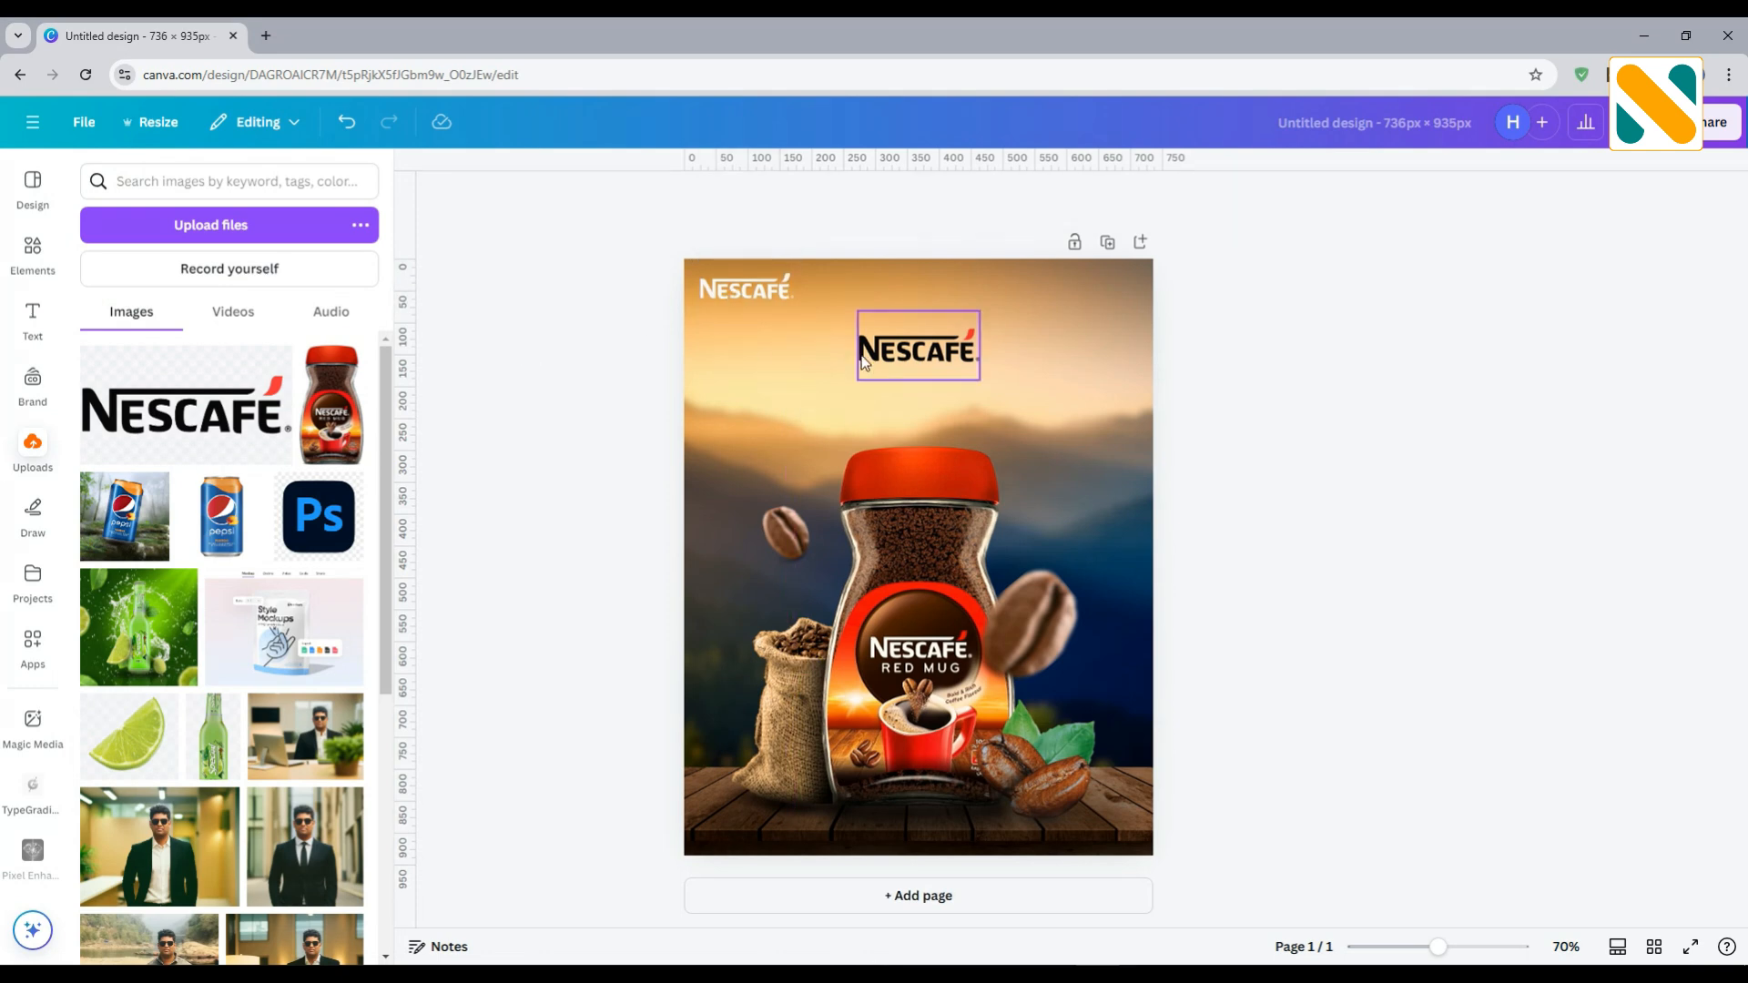
pyautogui.moveTo(891, 358); pyautogui.dragTo(891, 367)
# - Add a subheading text box and set its font to Sansation
pyautogui.click(32, 319)
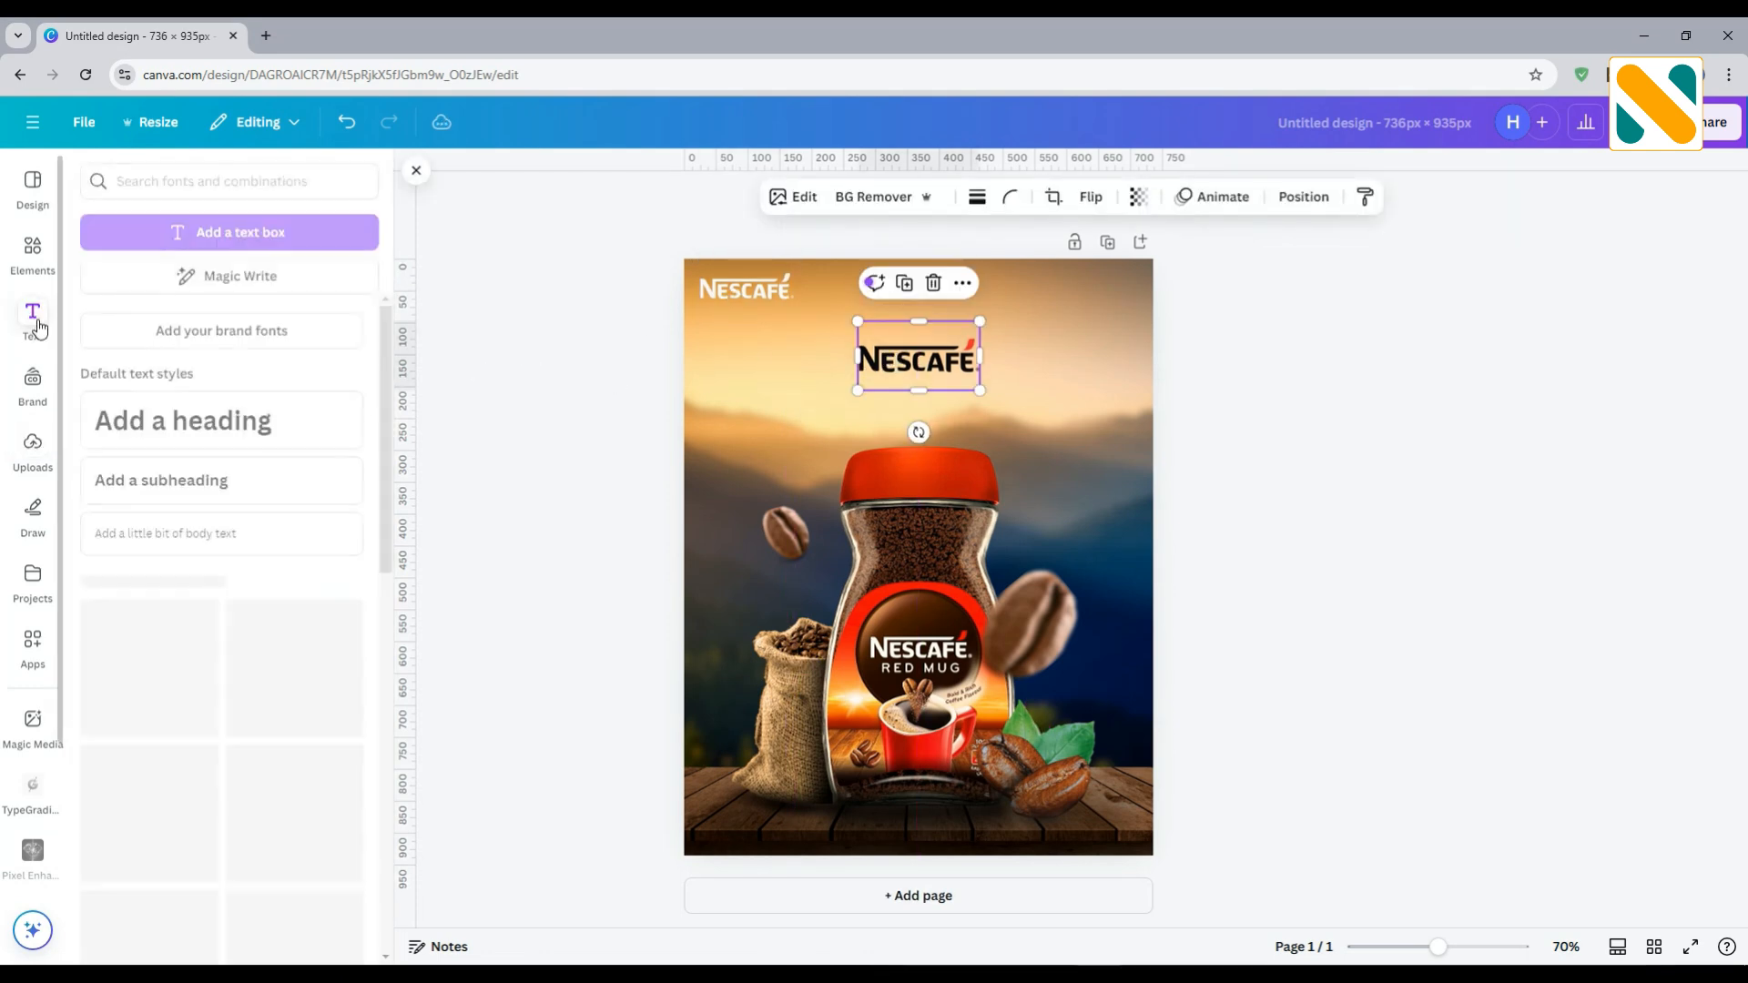
pyautogui.click(181, 477)
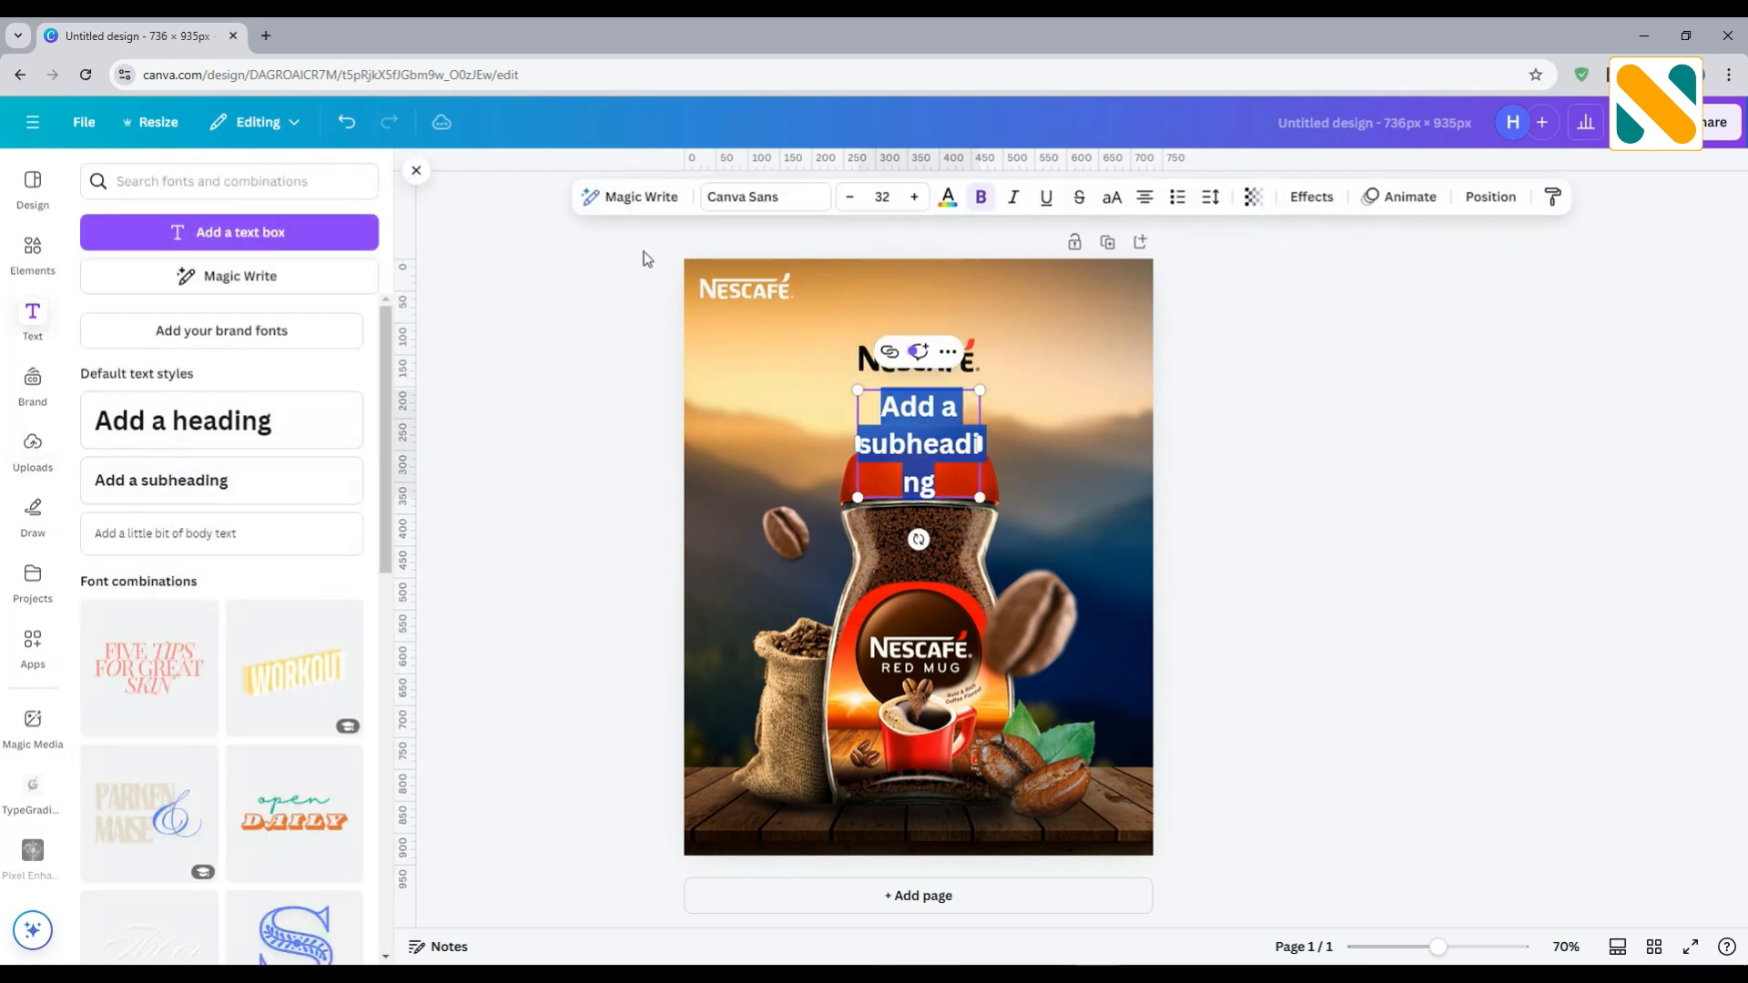
pyautogui.click(766, 200)
pyautogui.click(227, 270)
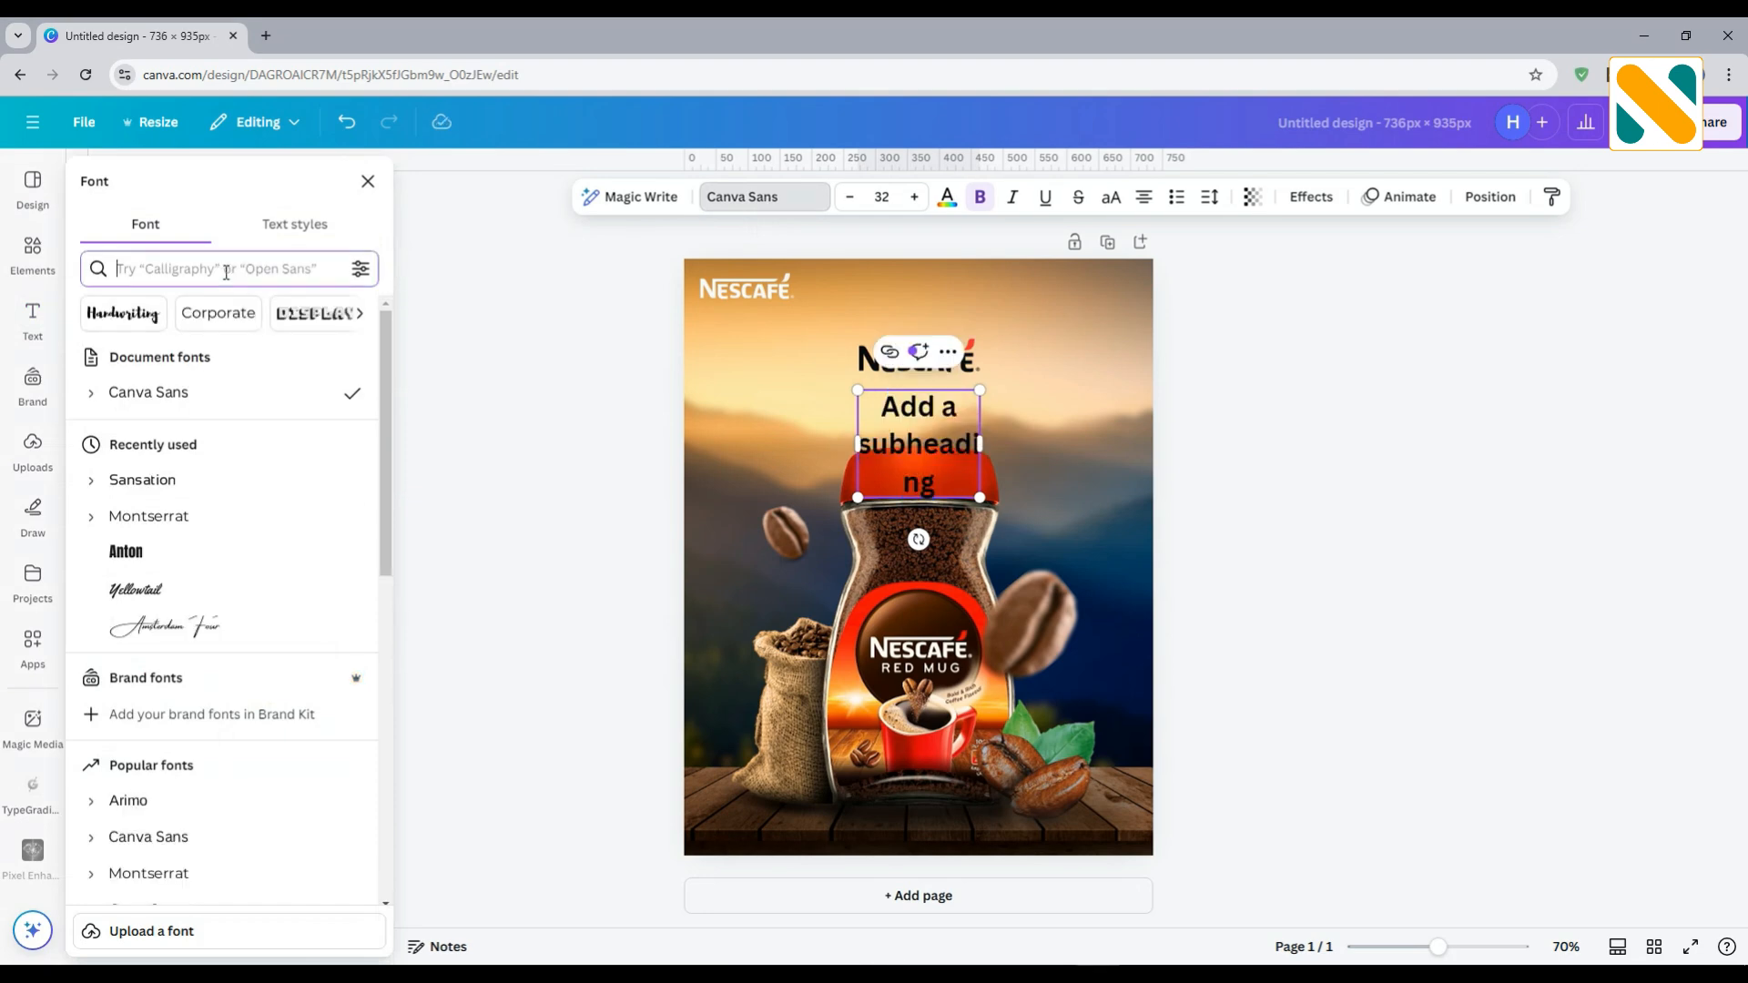
pyautogui.write('sansation')
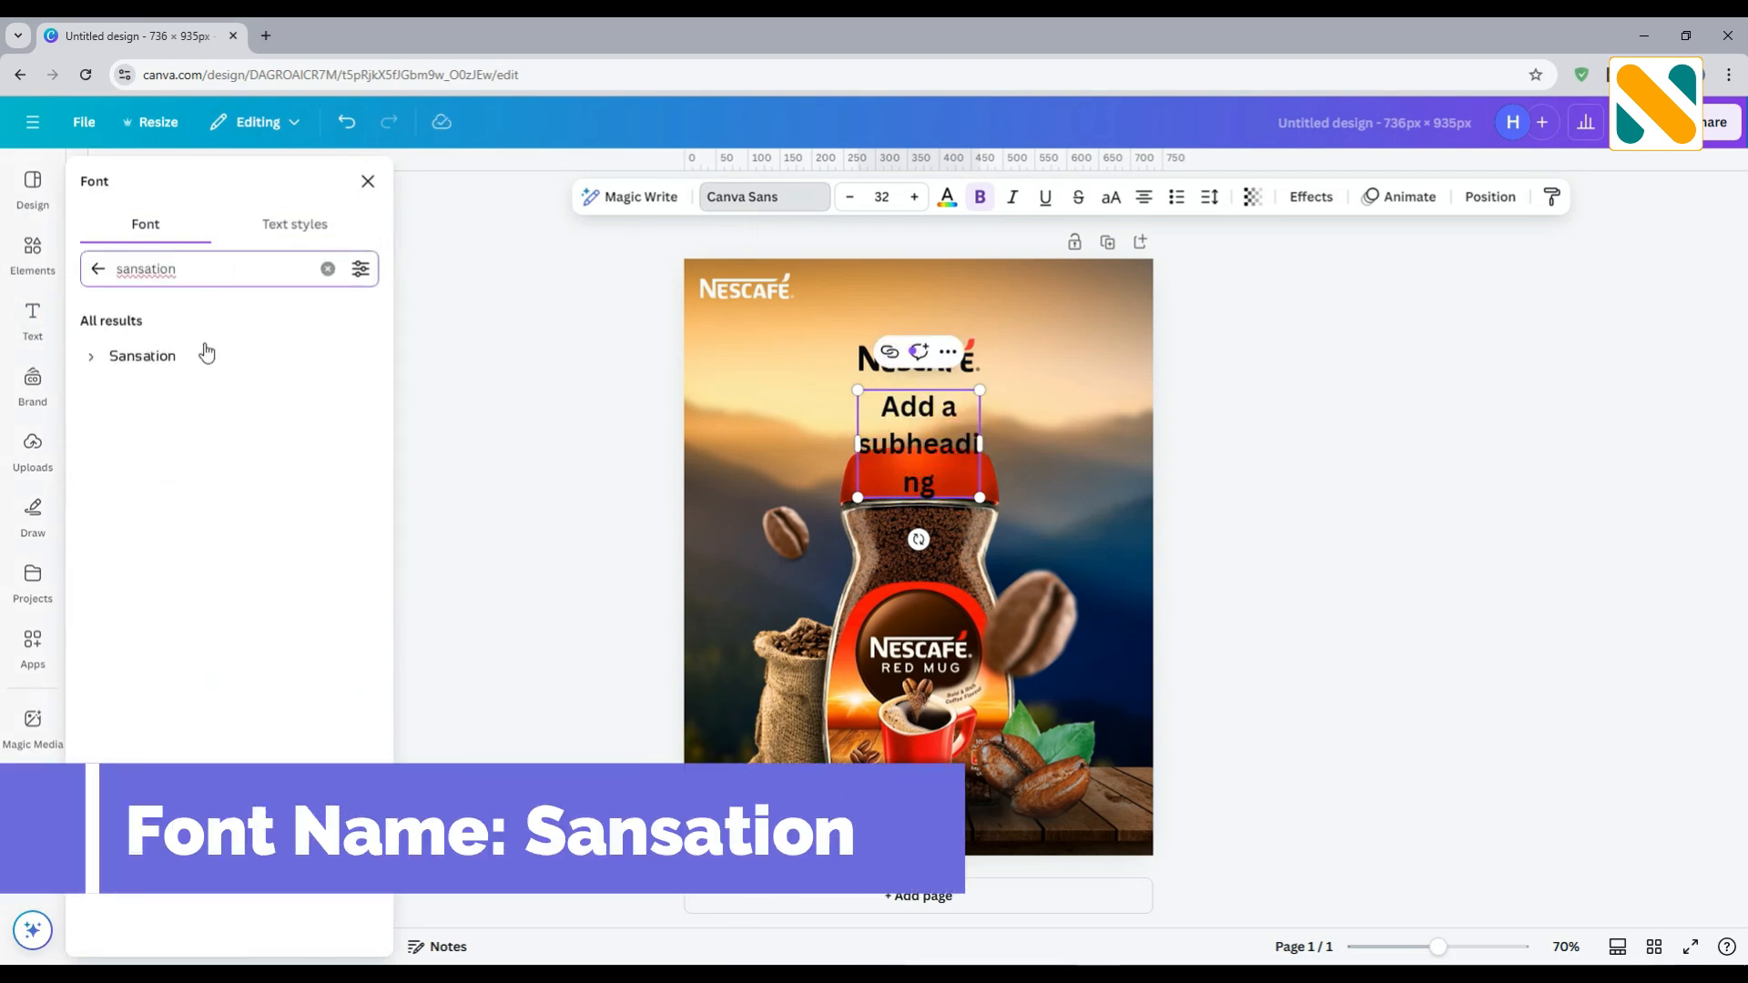
pyautogui.click(203, 355)
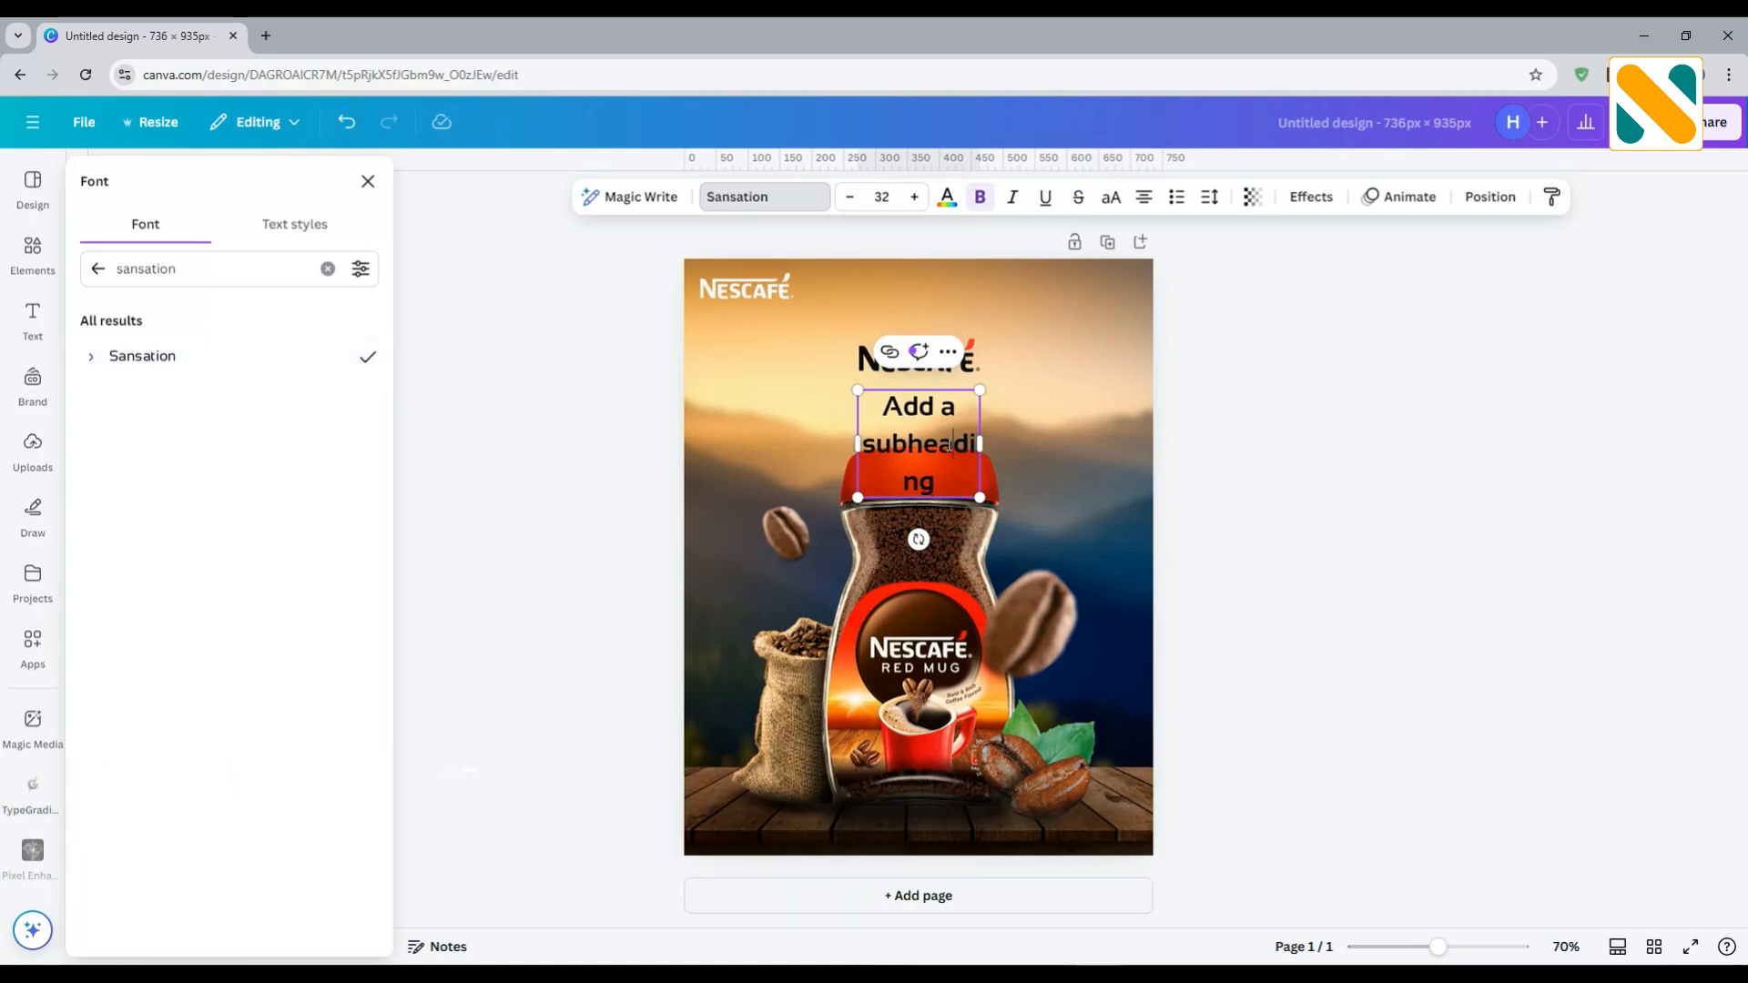
# - Replace the subheading placeholder with "Savor Every Moment with"
pyautogui.doubleClick(949, 445)
pyautogui.write('Sa')
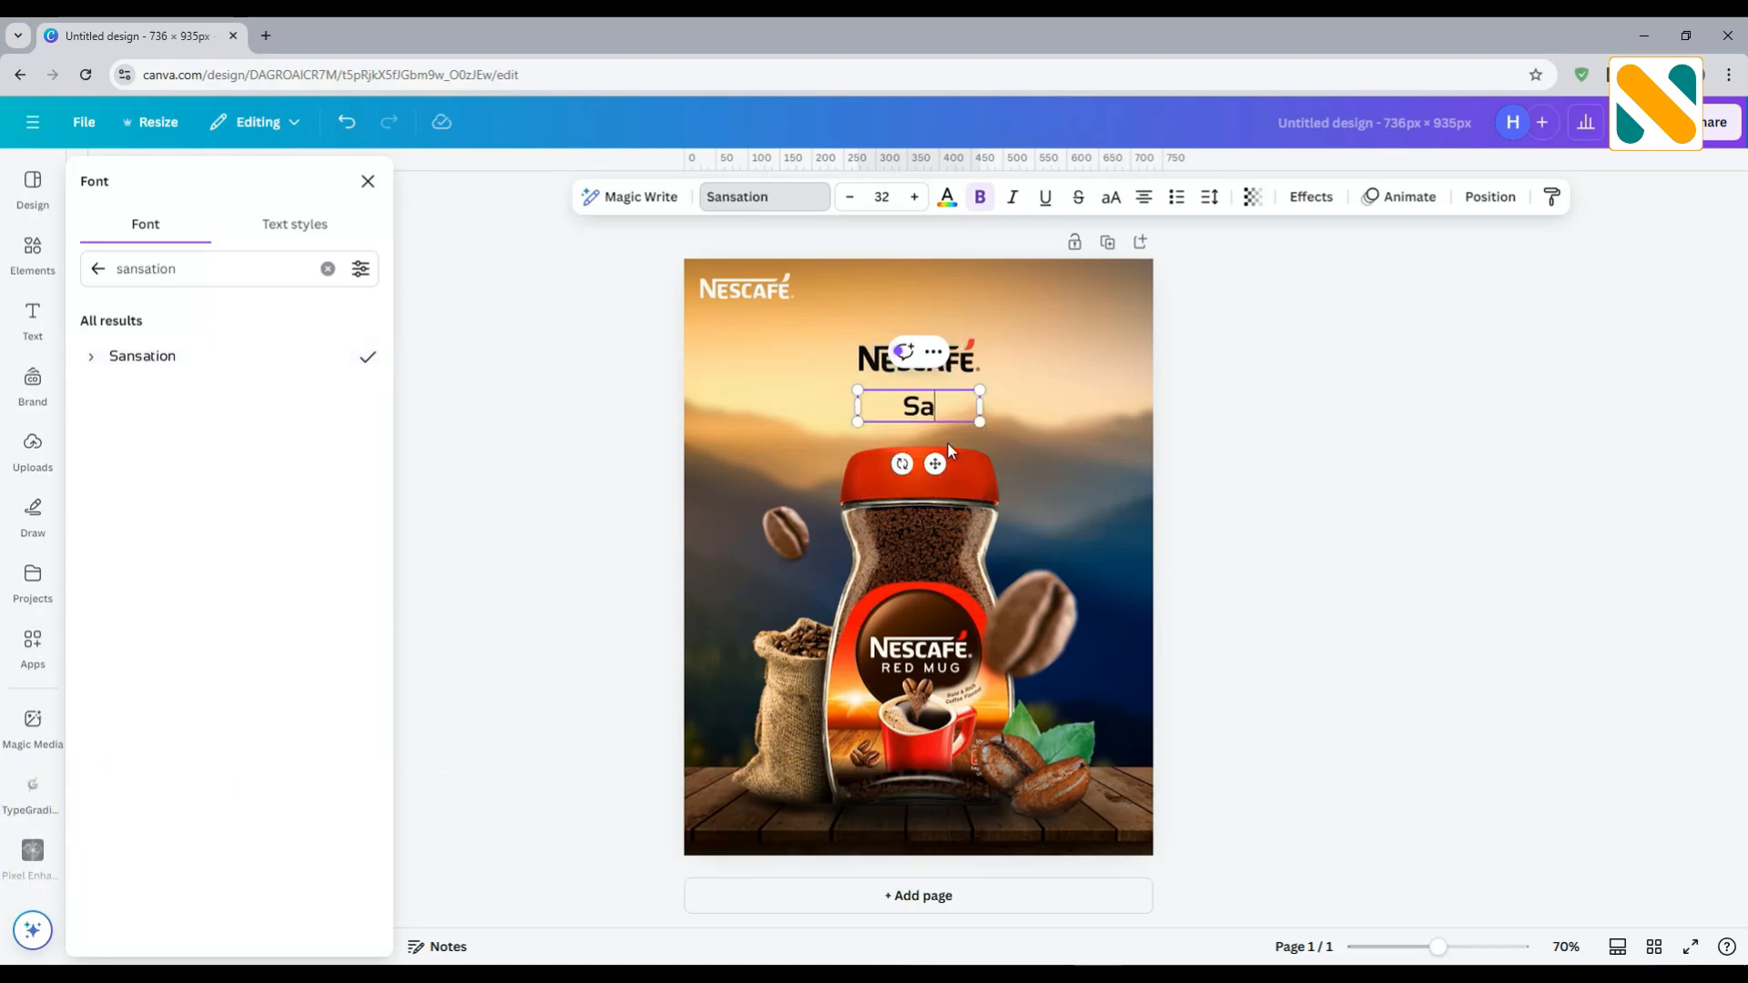
pyautogui.write('vor Every Moment with')
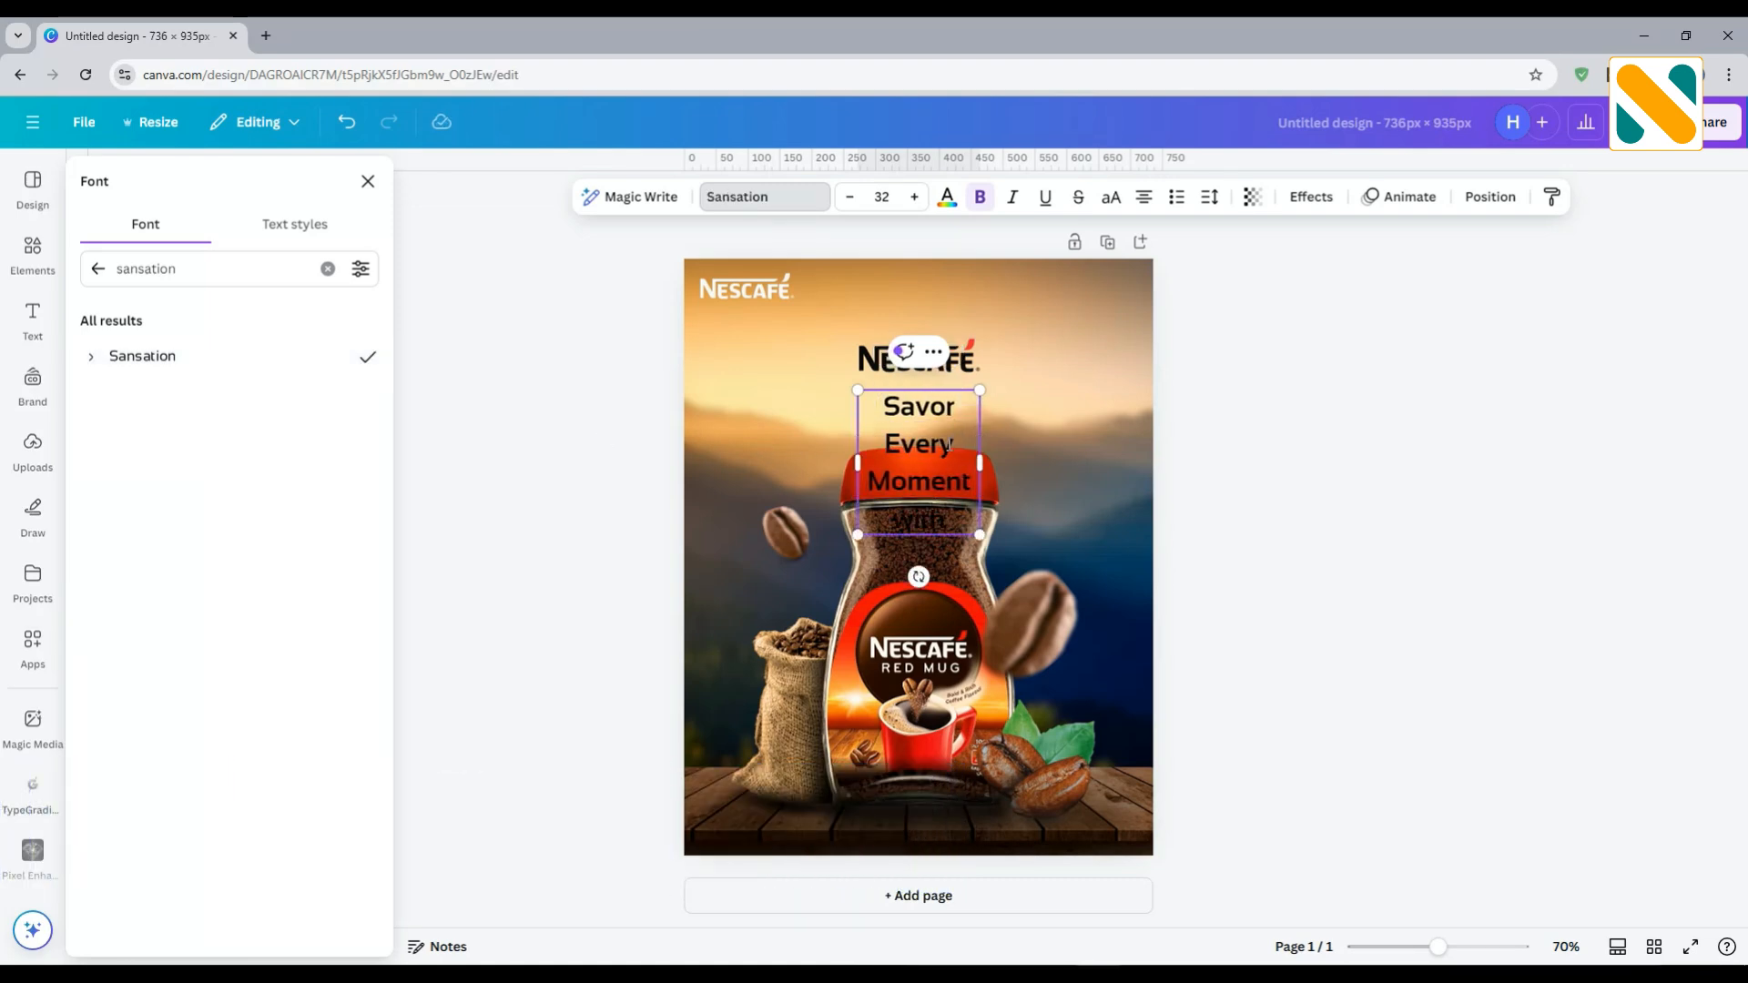
pyautogui.click(635, 401)
# - Fit the headline on one line, centre it above the central logo and scale it to font size 24.6
pyautogui.click(917, 462)
pyautogui.moveTo(979, 462); pyautogui.dragTo(930, 381)
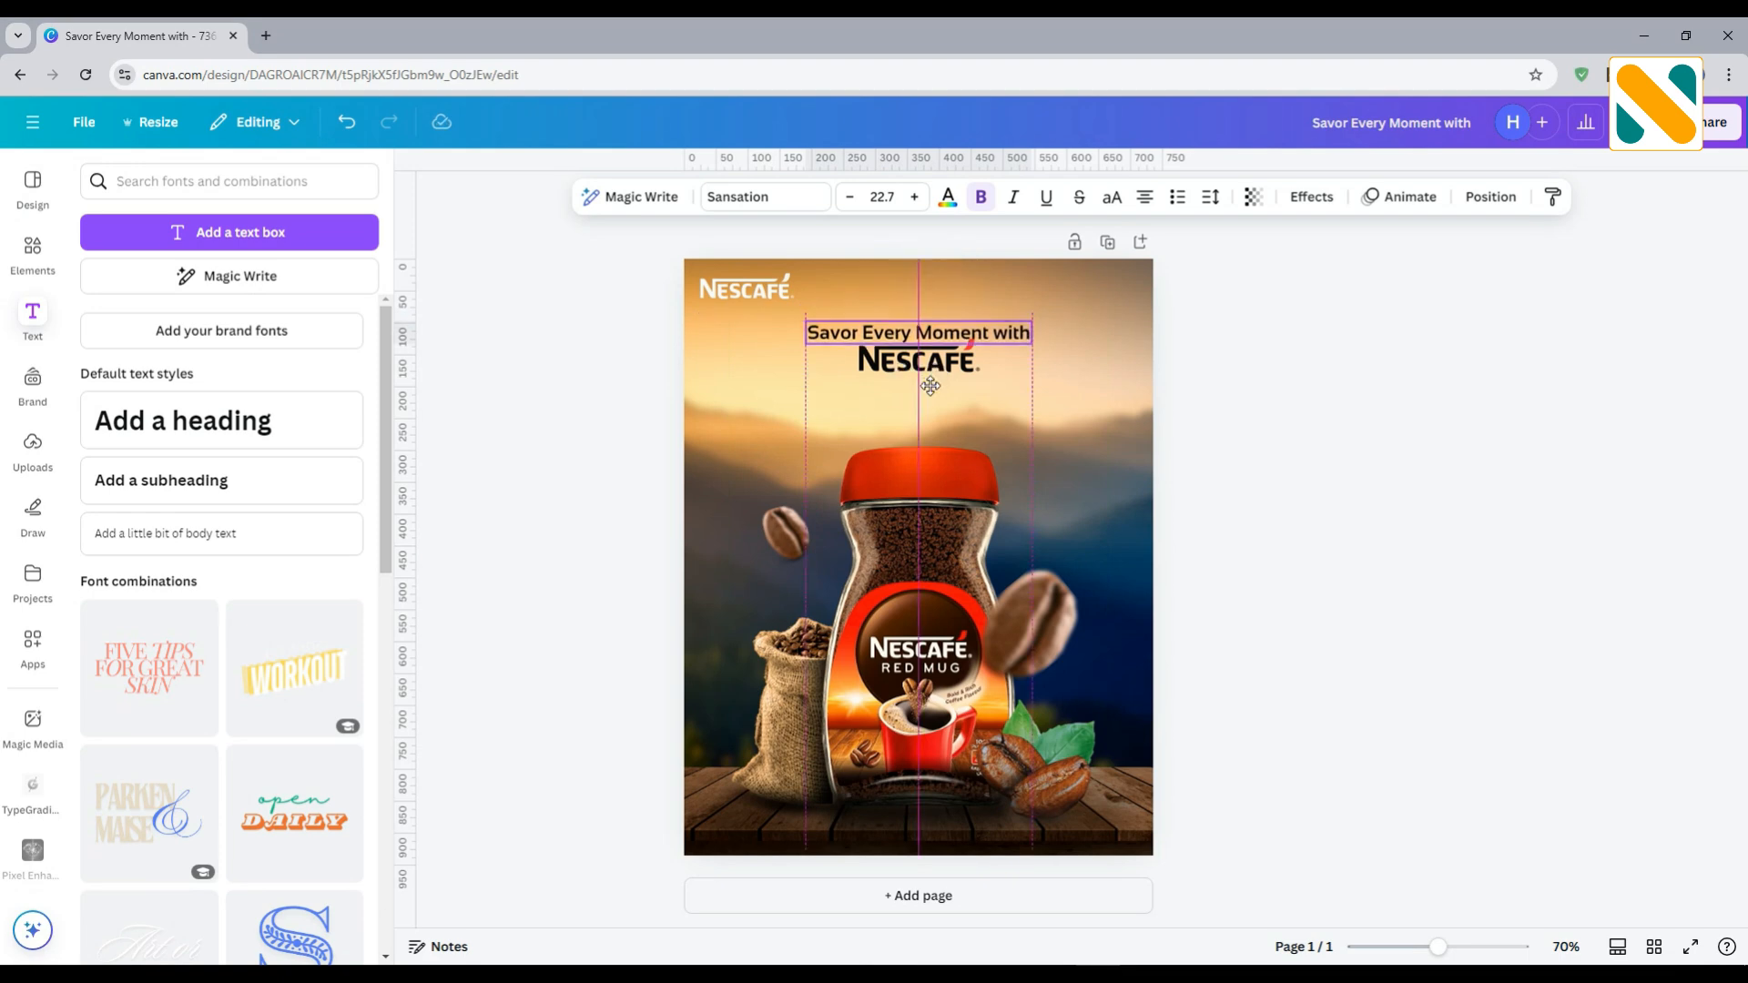
pyautogui.moveTo(1031, 337); pyautogui.dragTo(1051, 339)
pyautogui.moveTo(943, 380); pyautogui.dragTo(940, 373)
# - Colour the headline with the golden brown from the background photo's colours
pyautogui.click(947, 197)
pyautogui.click(254, 488)
pyautogui.click(359, 551)
pyautogui.click(255, 545)
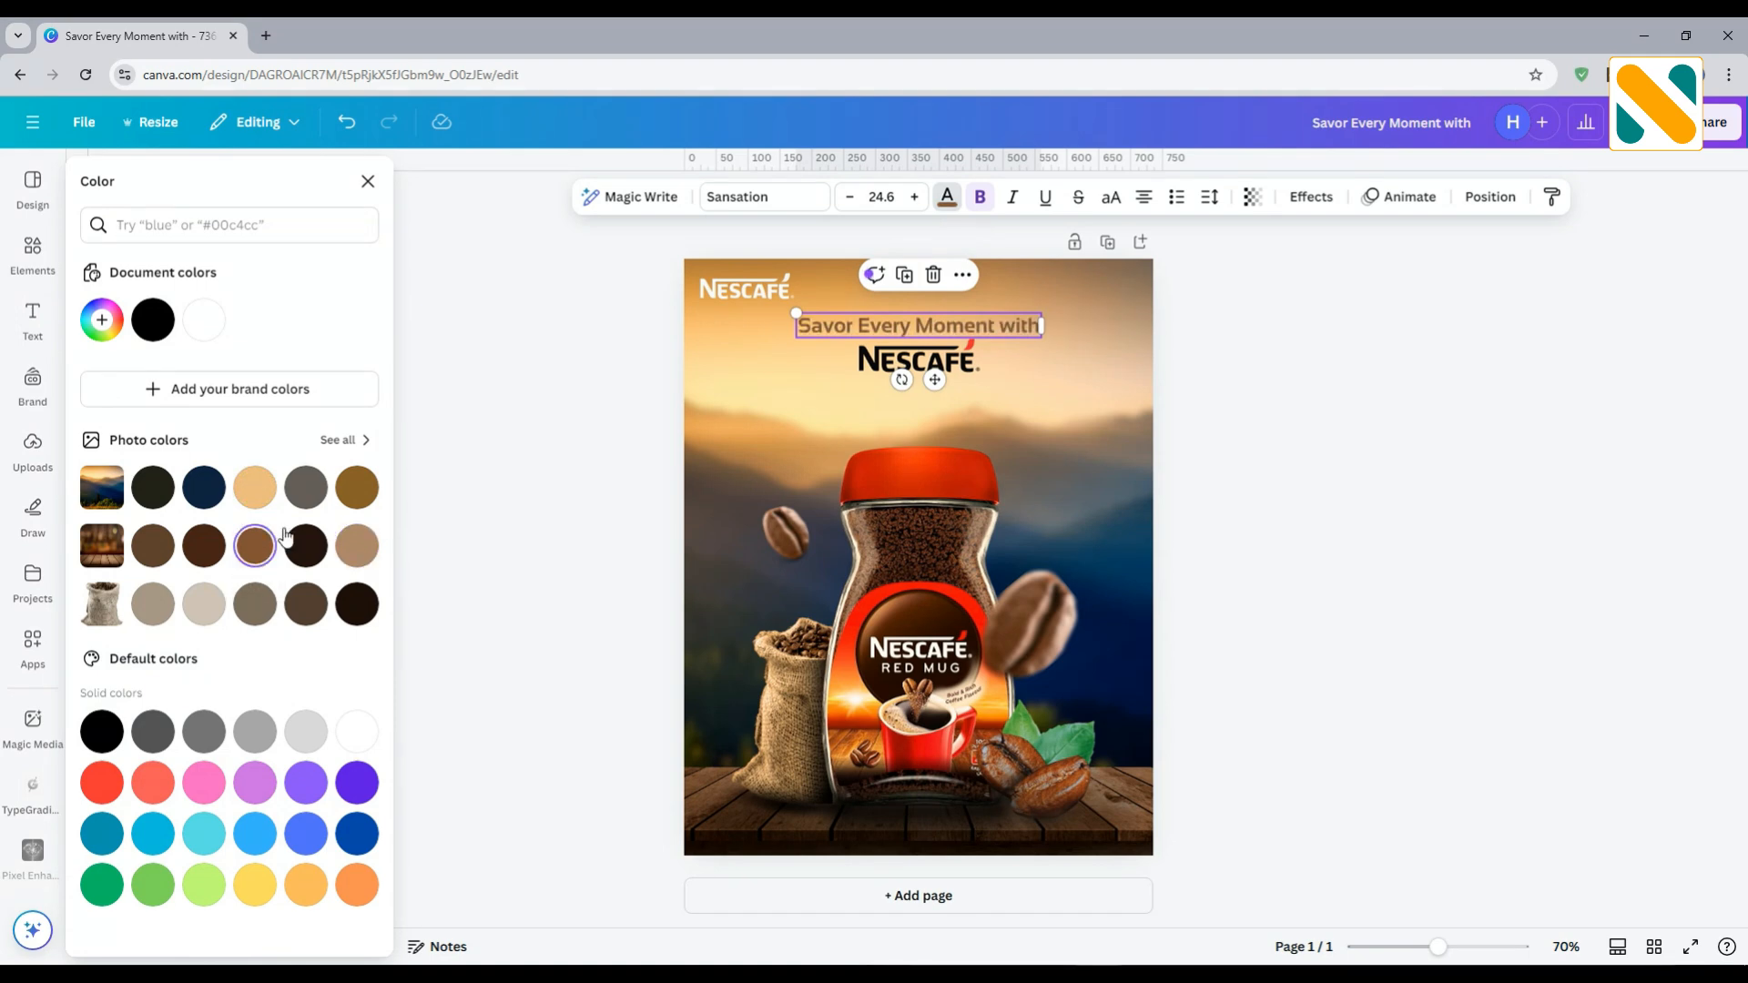
pyautogui.click(357, 488)
# - Duplicate the headline below the logo and replace the copy's text with "NESCAFE has been providing coffee lover with high-quality flavorful for decades."
pyautogui.click(904, 275)
pyautogui.moveTo(934, 382); pyautogui.dragTo(934, 440)
pyautogui.click(1098, 973)
pyautogui.moveTo(1508, 517); pyautogui.dragTo(885, 506)
pyautogui.doubleClick(861, 390)
pyautogui.rightClick(861, 389)
pyautogui.click(938, 533)
# - Scale the tagline to font size 14.9 on two lines and centre it just beneath the central logo
pyautogui.moveTo(1042, 460); pyautogui.dragTo(1041, 408)
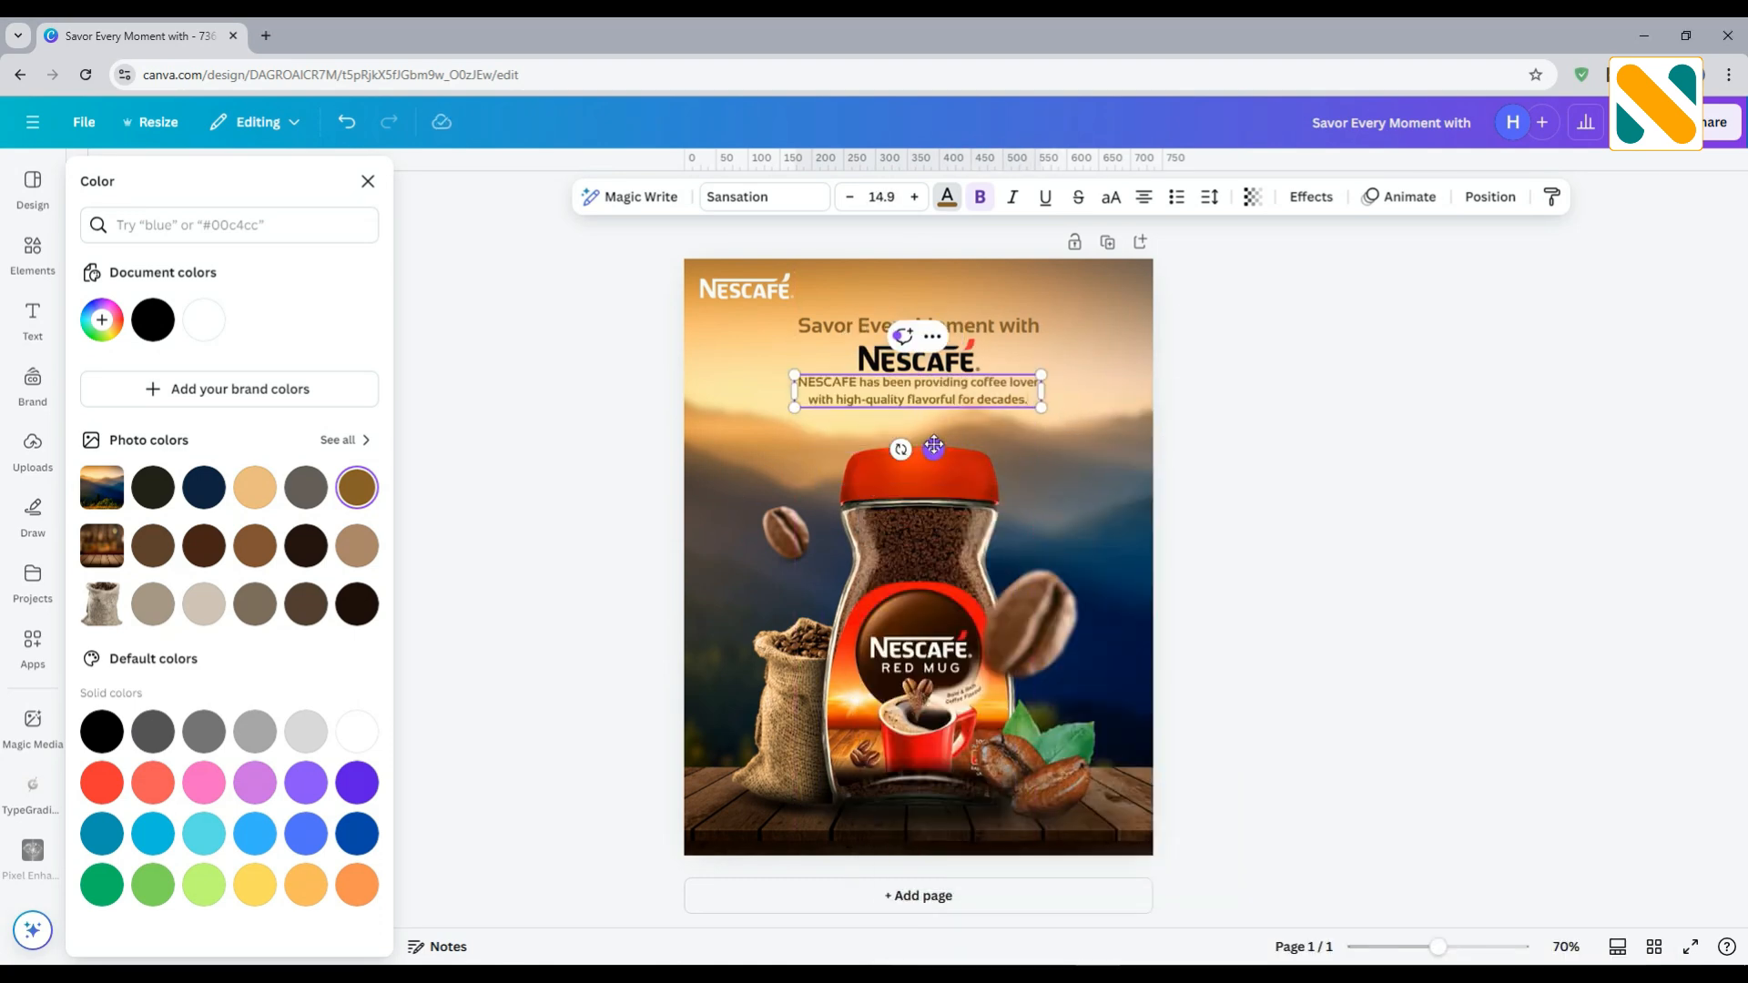
pyautogui.moveTo(933, 448); pyautogui.dragTo(933, 447)
pyautogui.click(1207, 197)
pyautogui.moveTo(1176, 337); pyautogui.dragTo(1161, 339)
pyautogui.click(1220, 490)
pyautogui.click(995, 389)
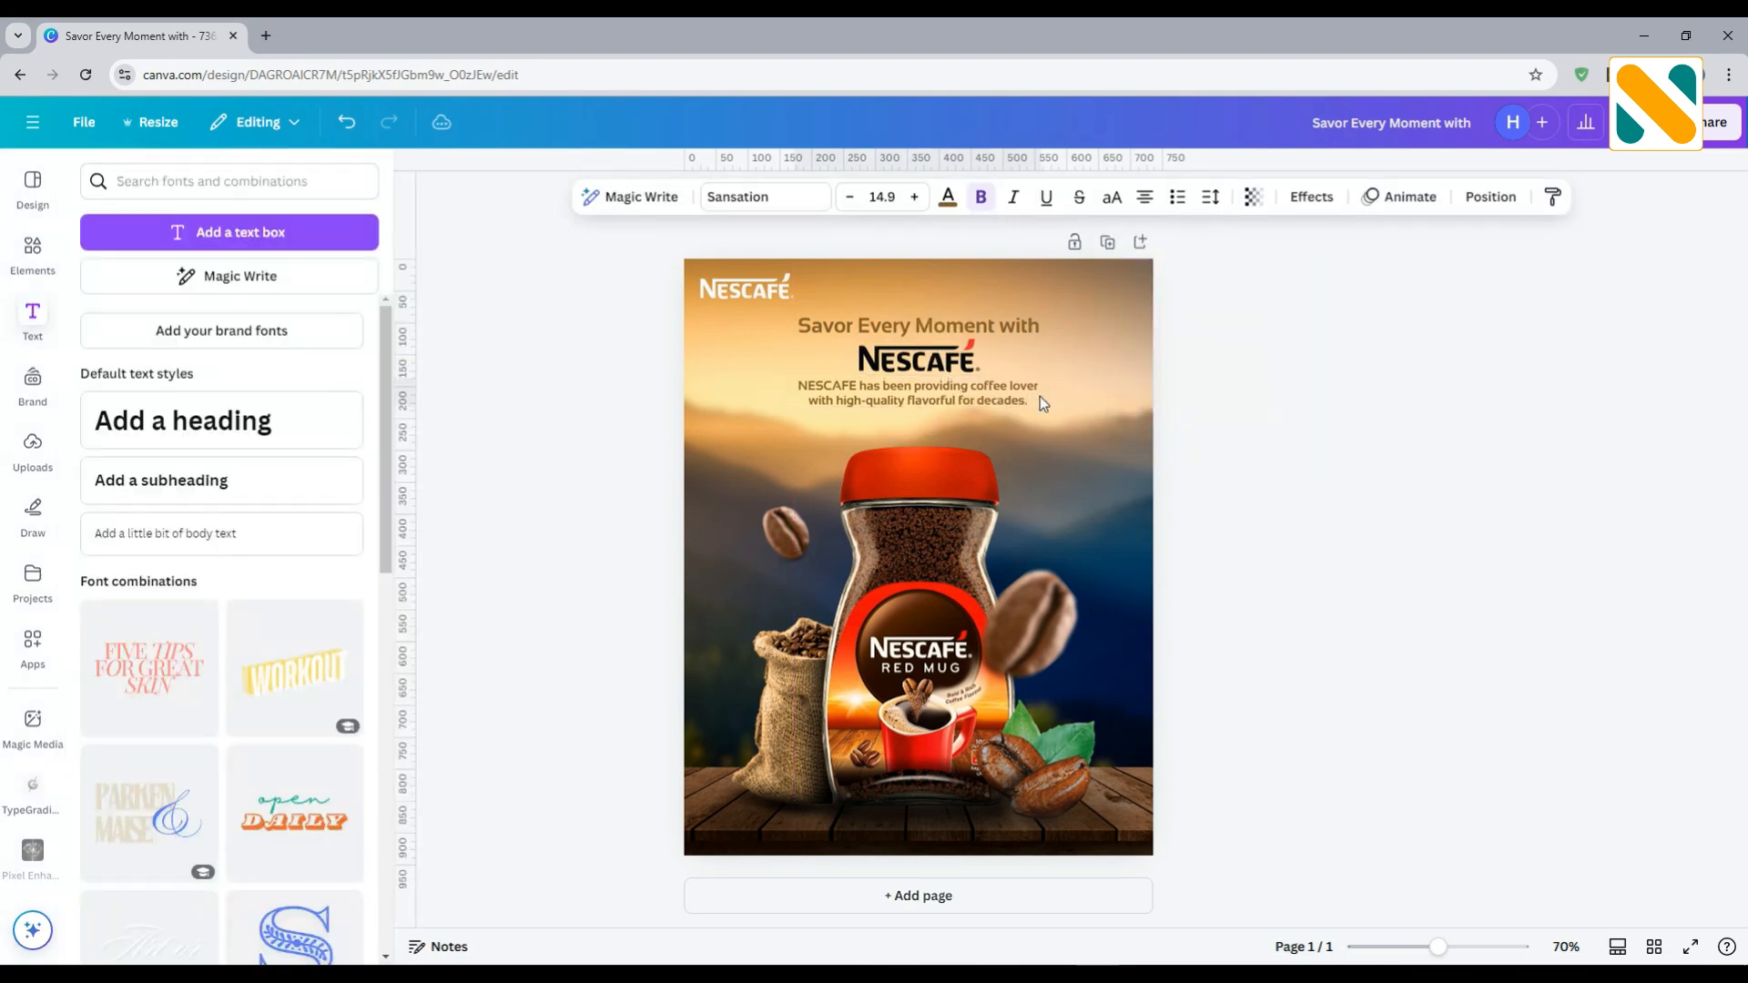
pyautogui.click(1298, 418)
pyautogui.click(1103, 393)
# - Search the graphics for "flare", add a soft glowing flare, enlarge it and centre its glow above the mountains, right of the jar lid
pyautogui.click(33, 255)
pyautogui.moveTo(162, 186); pyautogui.dragTo(88, 187)
pyautogui.write('flare')
pyautogui.press('Return')
pyautogui.click(124, 353)
pyautogui.moveTo(899, 584); pyautogui.dragTo(1138, 278)
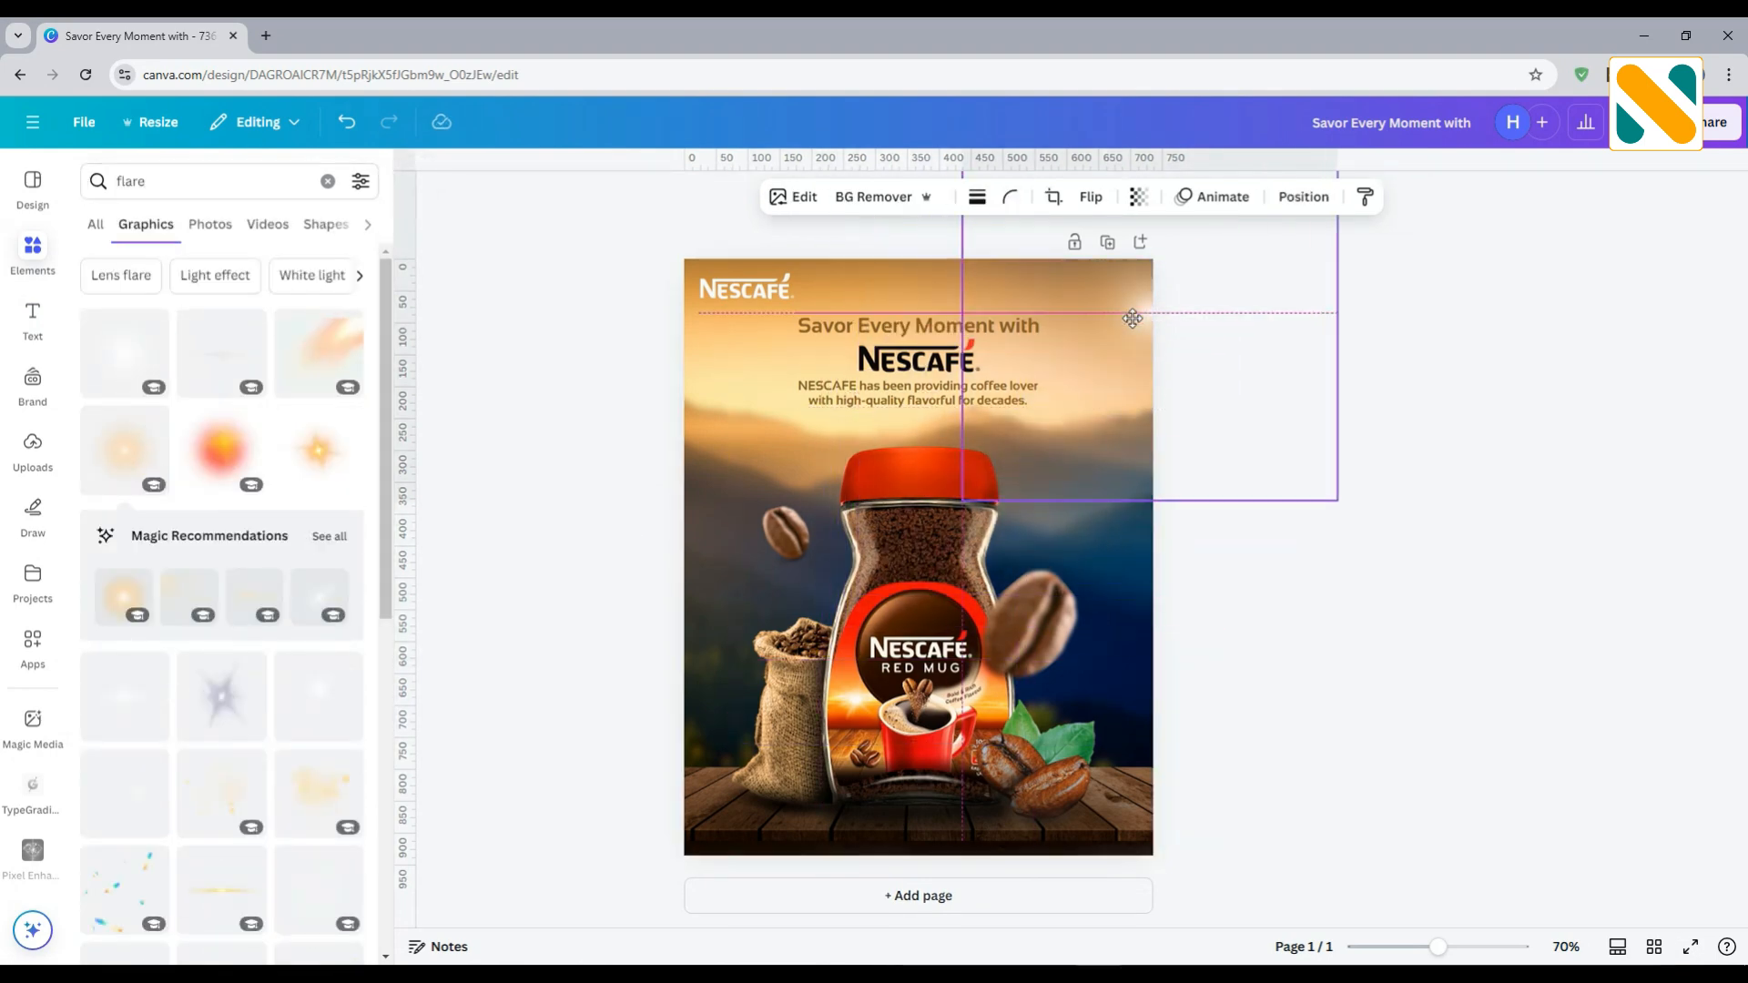
pyautogui.moveTo(986, 441); pyautogui.dragTo(722, 748)
pyautogui.moveTo(1217, 468)
pyautogui.mouseDown()
pyautogui.moveTo(1232, 483)
pyautogui.moveTo(1240, 468)
pyautogui.mouseUp()
# - Set the flare's temperature to 100 and adjust its position slightly downward
pyautogui.click(788, 199)
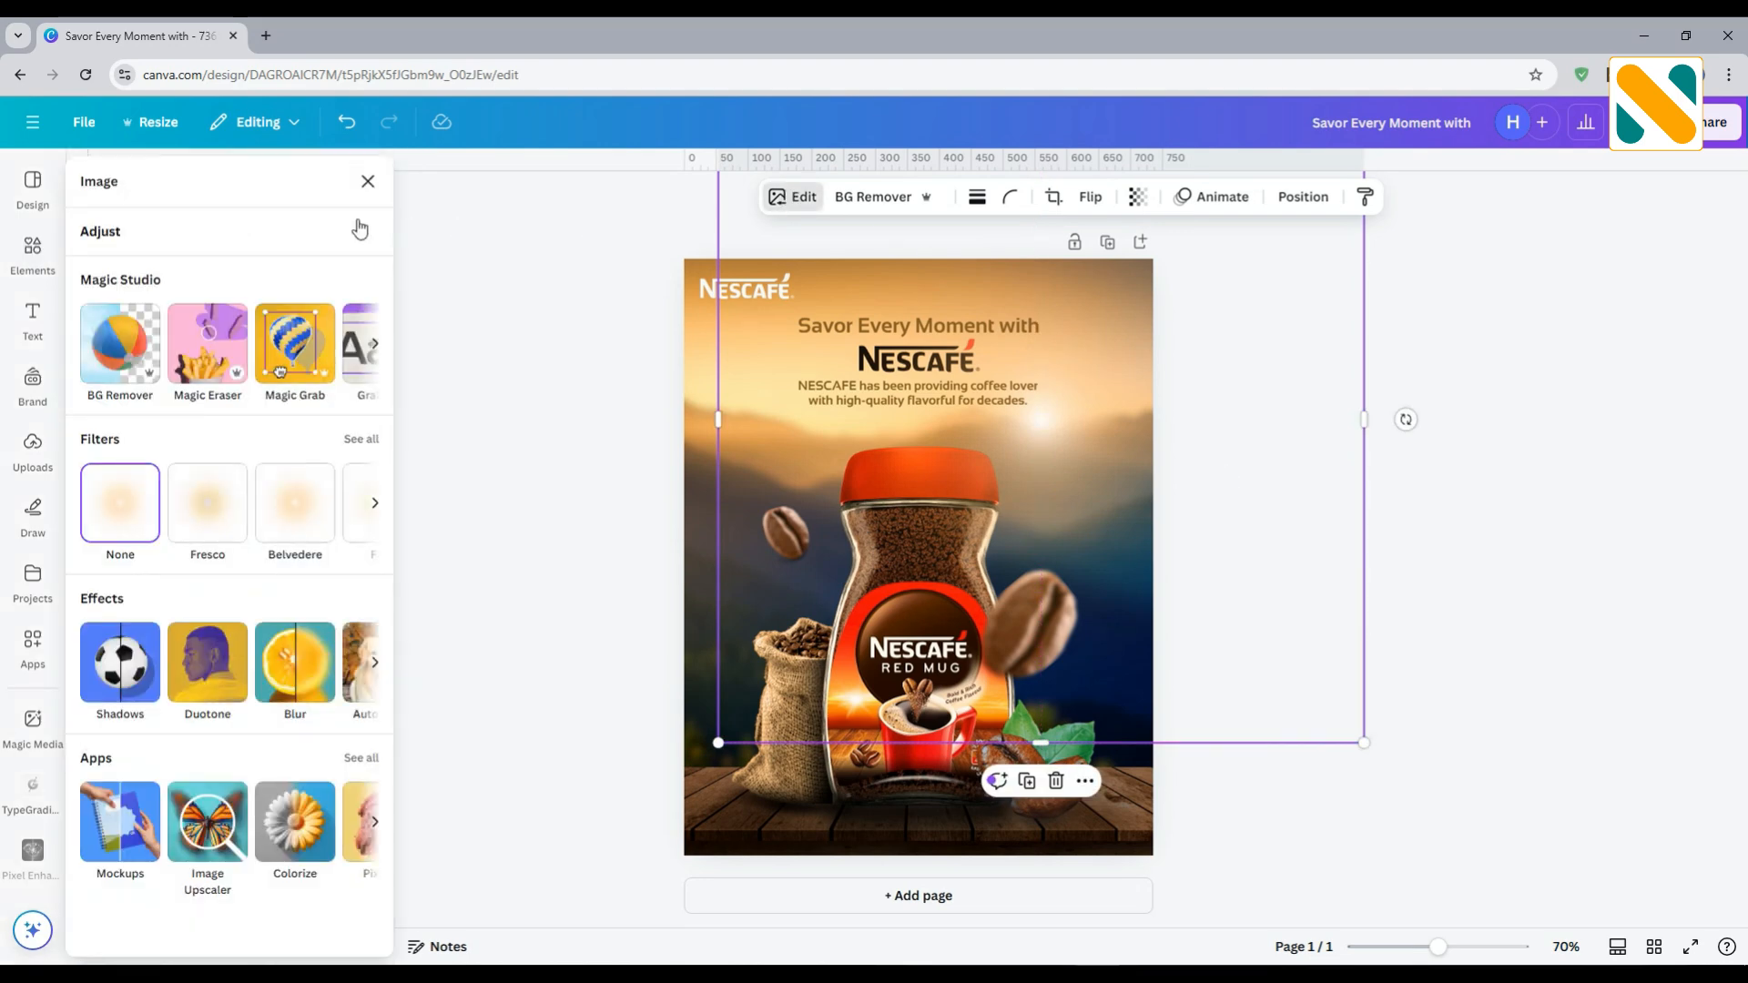
pyautogui.click(273, 232)
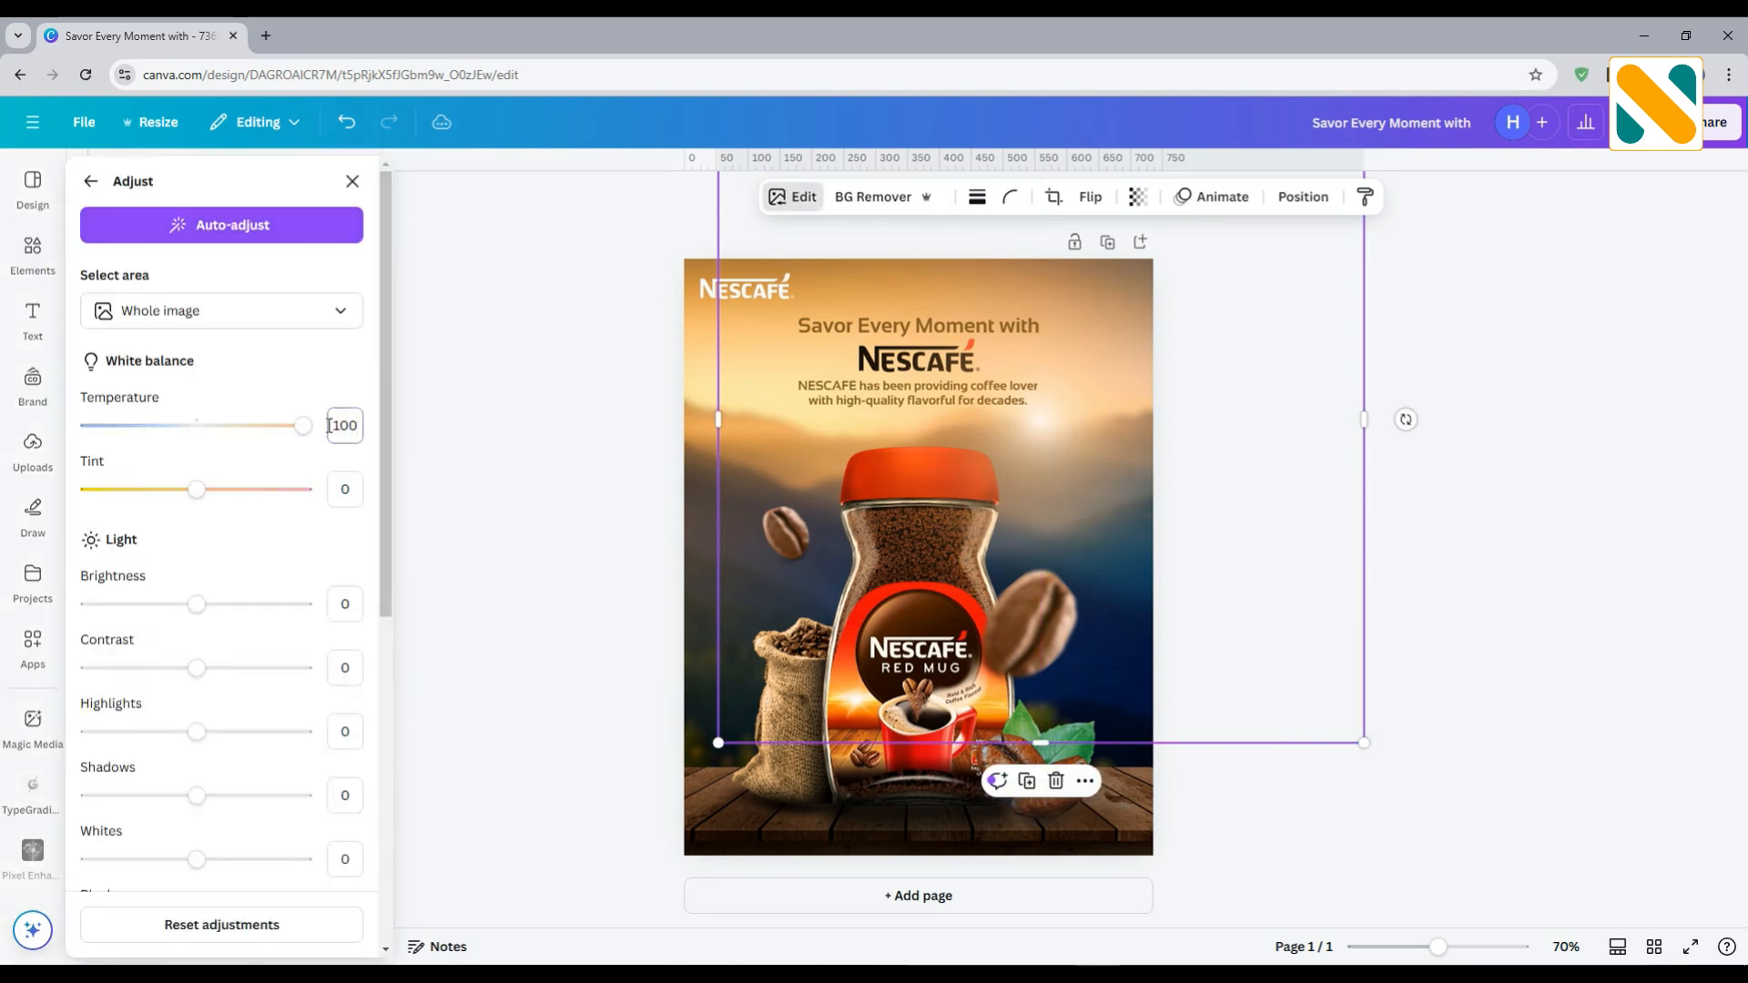
pyautogui.click(545, 395)
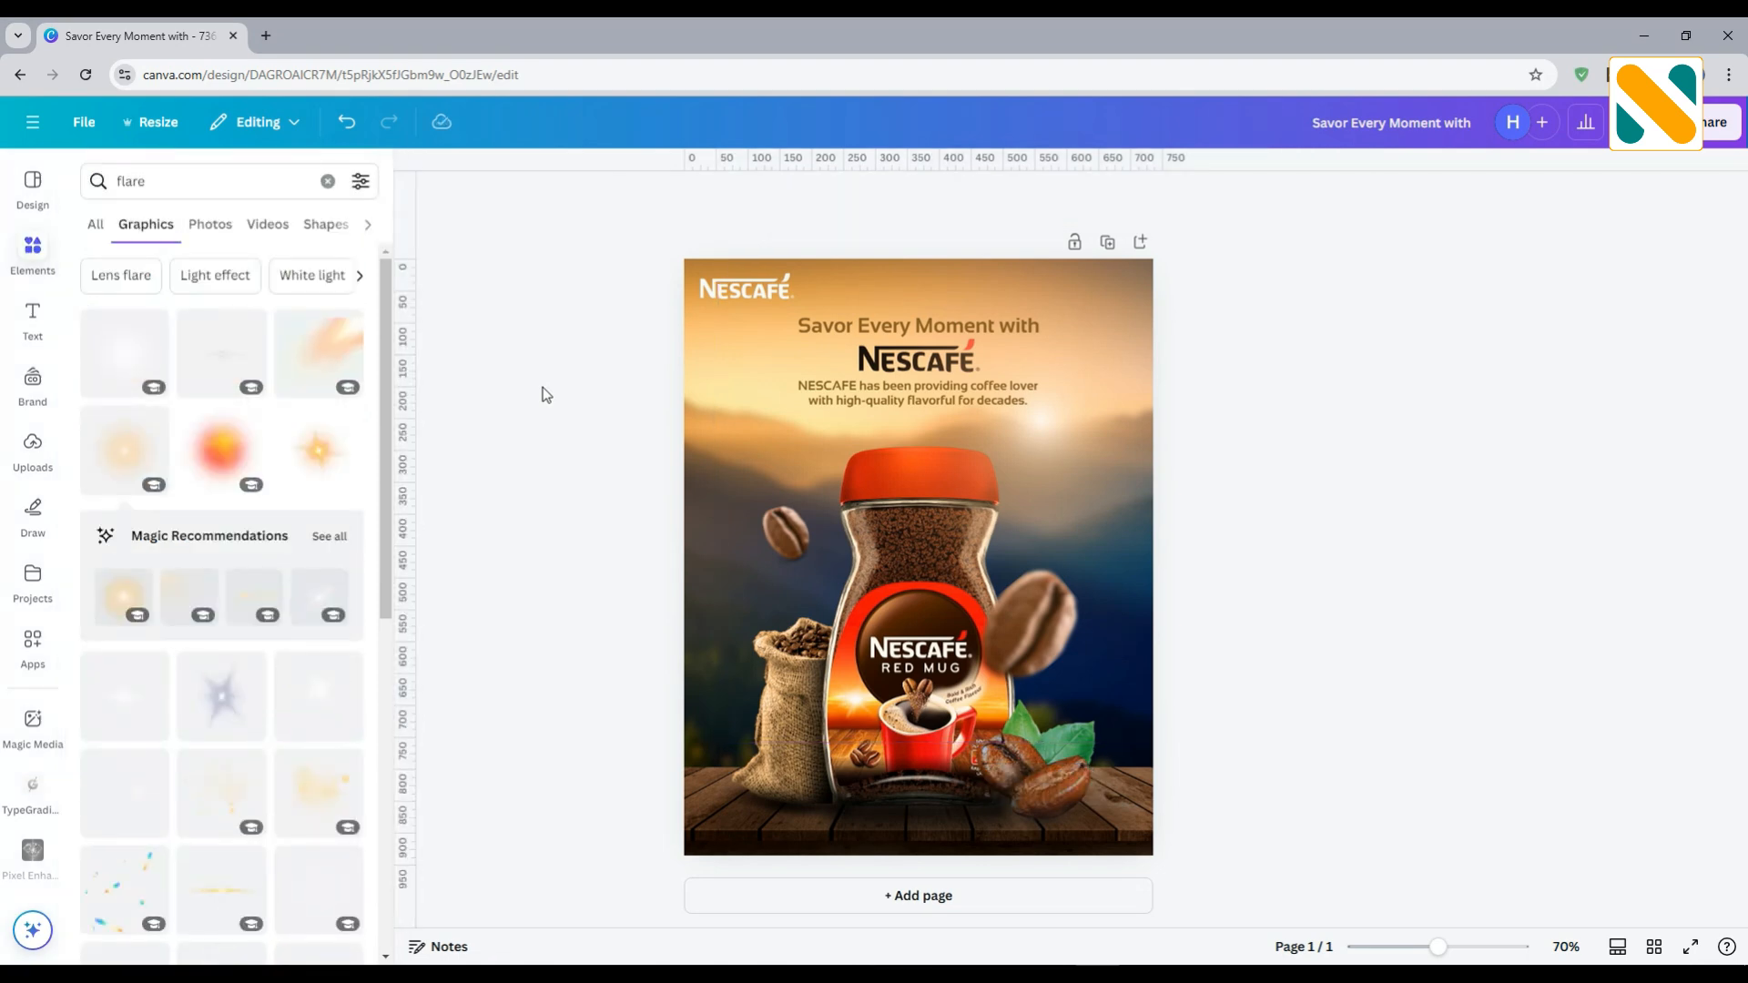
pyautogui.click(1056, 435)
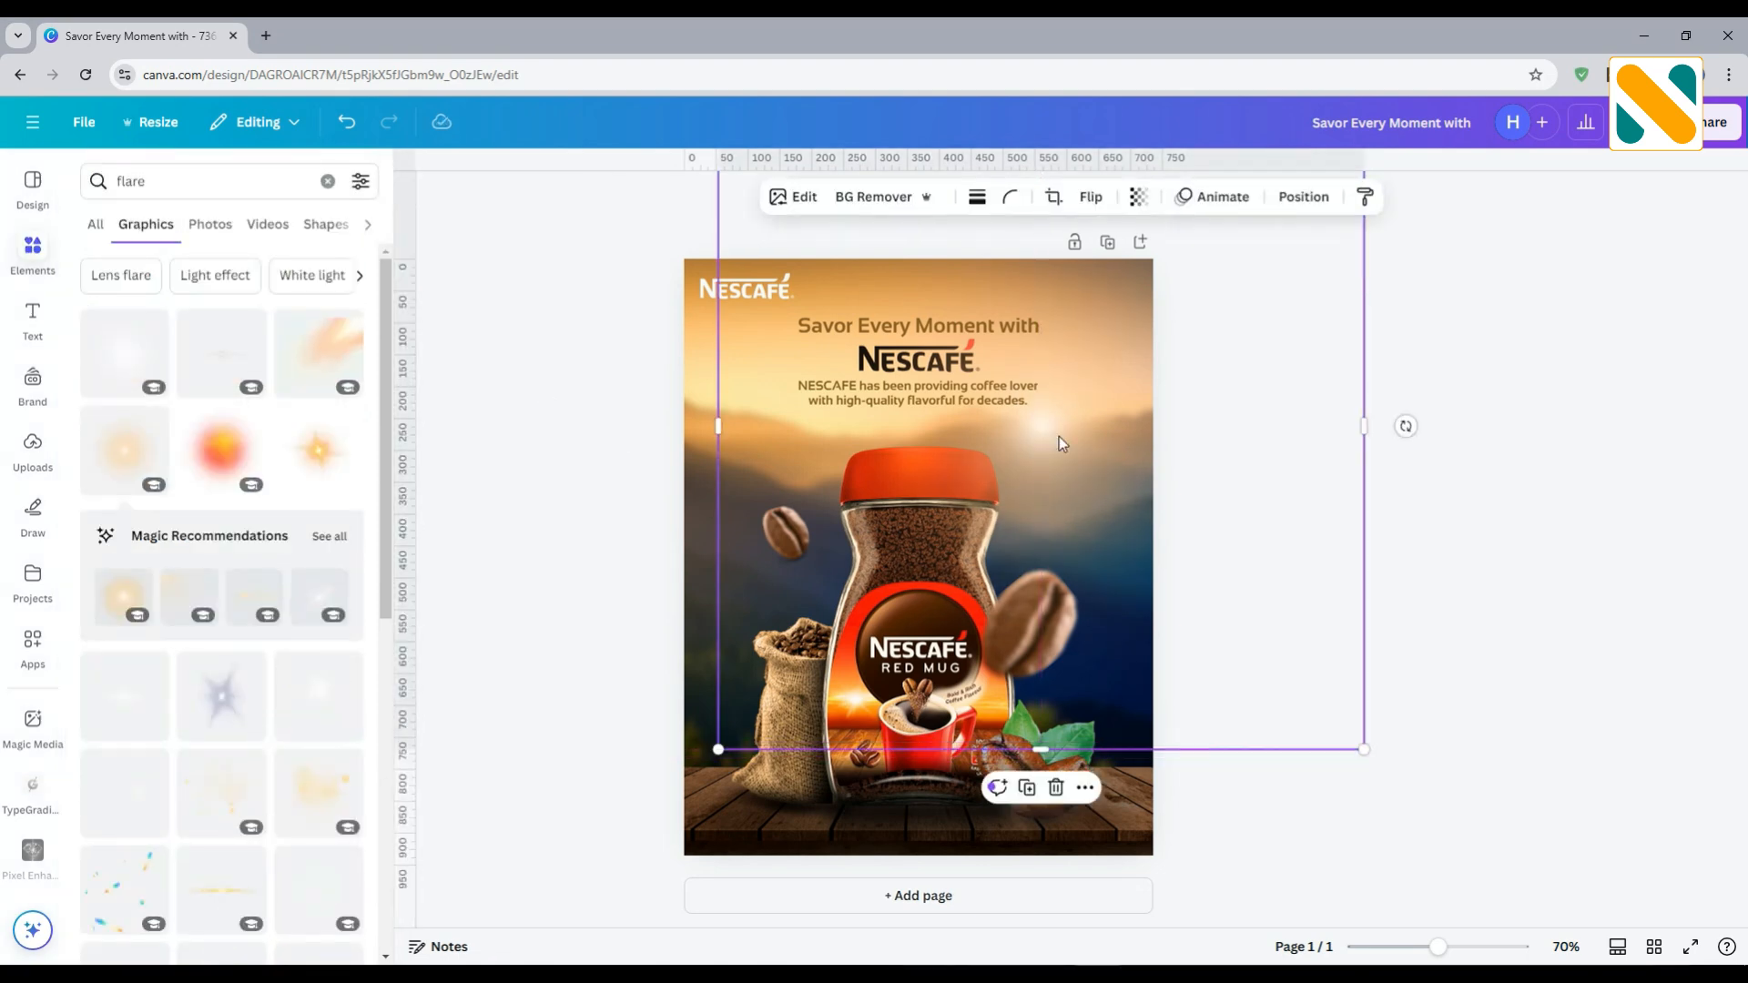
pyautogui.click(579, 425)
# - Enlarge the "Savor Every Moment with" headline to font size 28 and recentre it above the logo
pyautogui.click(1019, 358)
pyautogui.click(1038, 335)
pyautogui.moveTo(1053, 342); pyautogui.dragTo(1071, 350)
pyautogui.moveTo(935, 382); pyautogui.dragTo(937, 378)
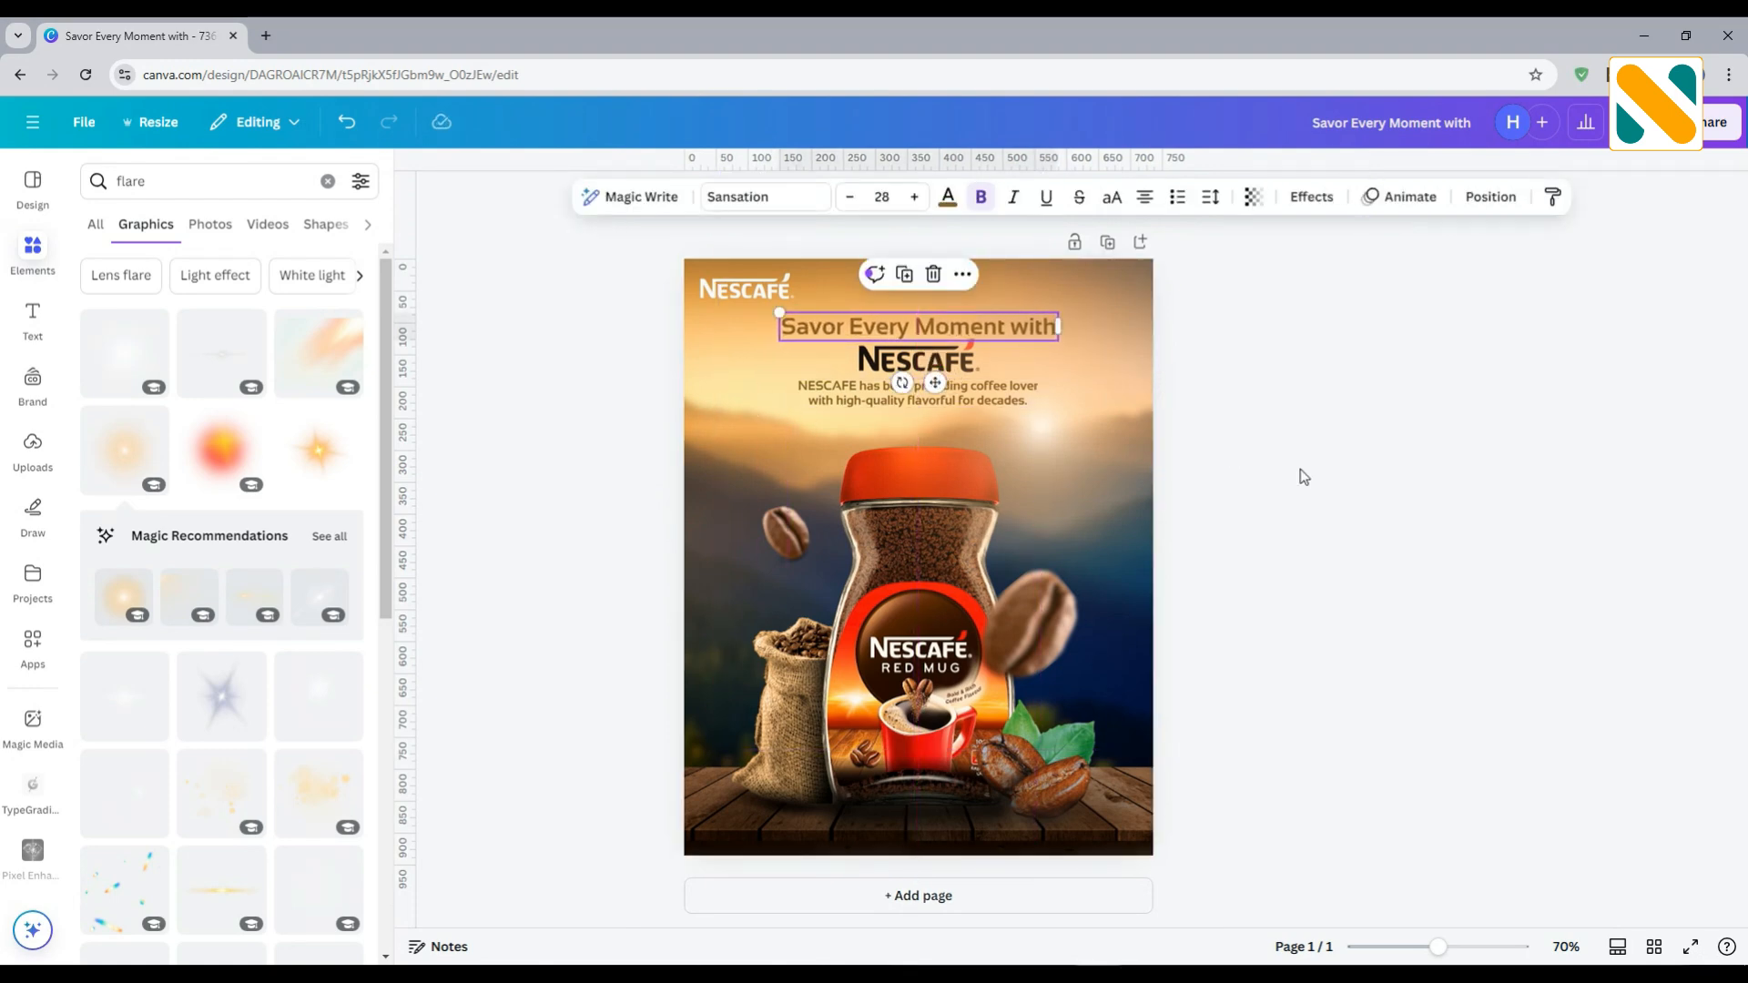
pyautogui.click(612, 366)
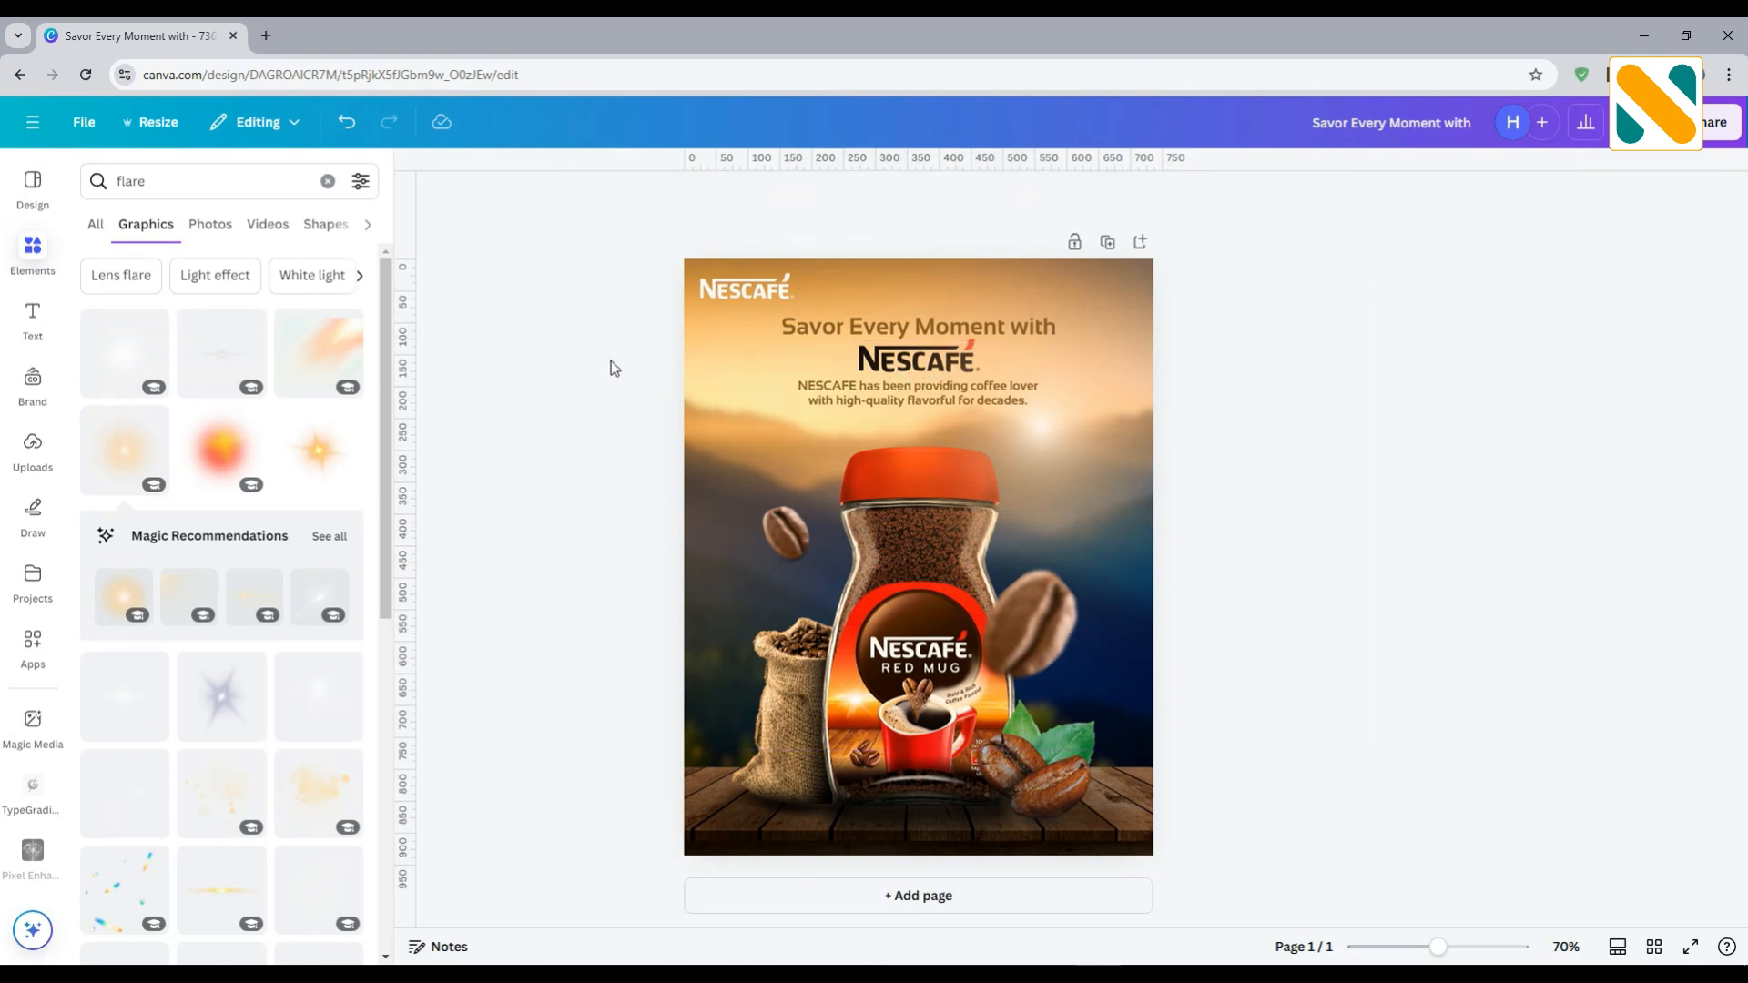
# - Move the headline, central logo and tagline slightly down together, and show the finished poster full screen
pyautogui.click(896, 362)
pyautogui.keyDown('ctrl'); pyautogui.click(896, 363); pyautogui.keyUp('ctrl')
pyautogui.keyDown('shift'); pyautogui.click(844, 329); pyautogui.keyUp('shift')
pyautogui.keyDown('shift'); pyautogui.click(829, 385); pyautogui.keyUp('shift')
pyautogui.moveTo(886, 368); pyautogui.dragTo(887, 380)
pyautogui.click(635, 376)
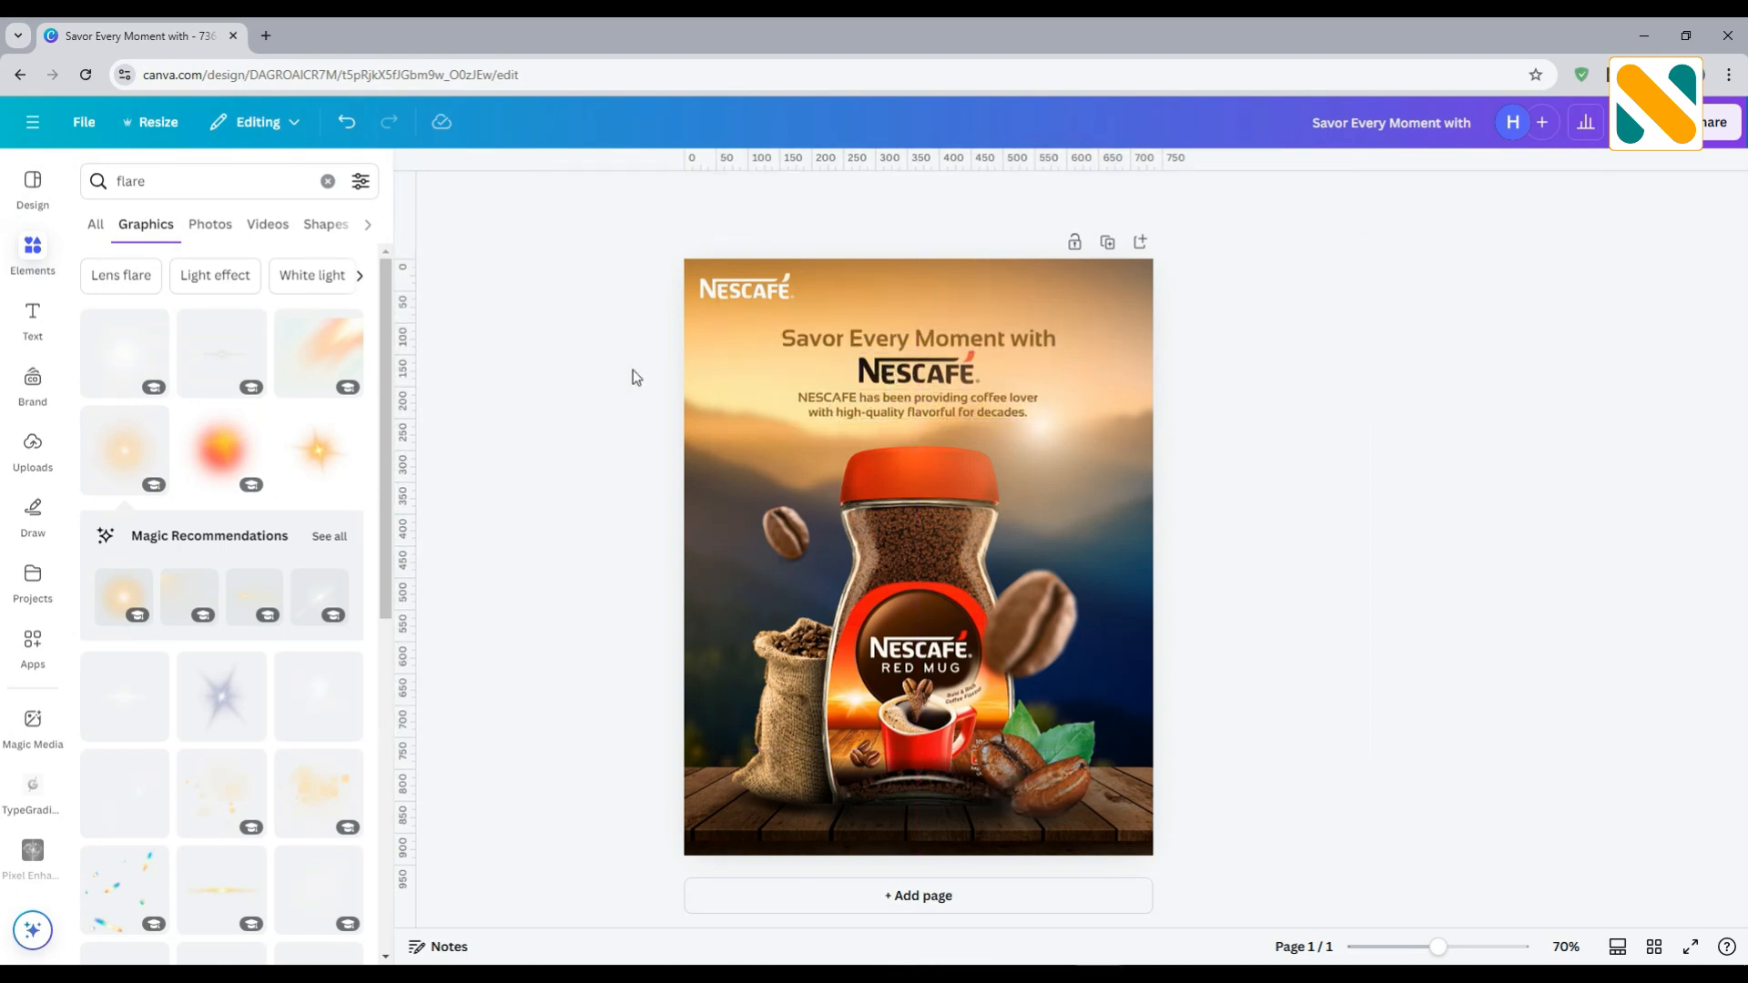
pyautogui.click(1692, 949)
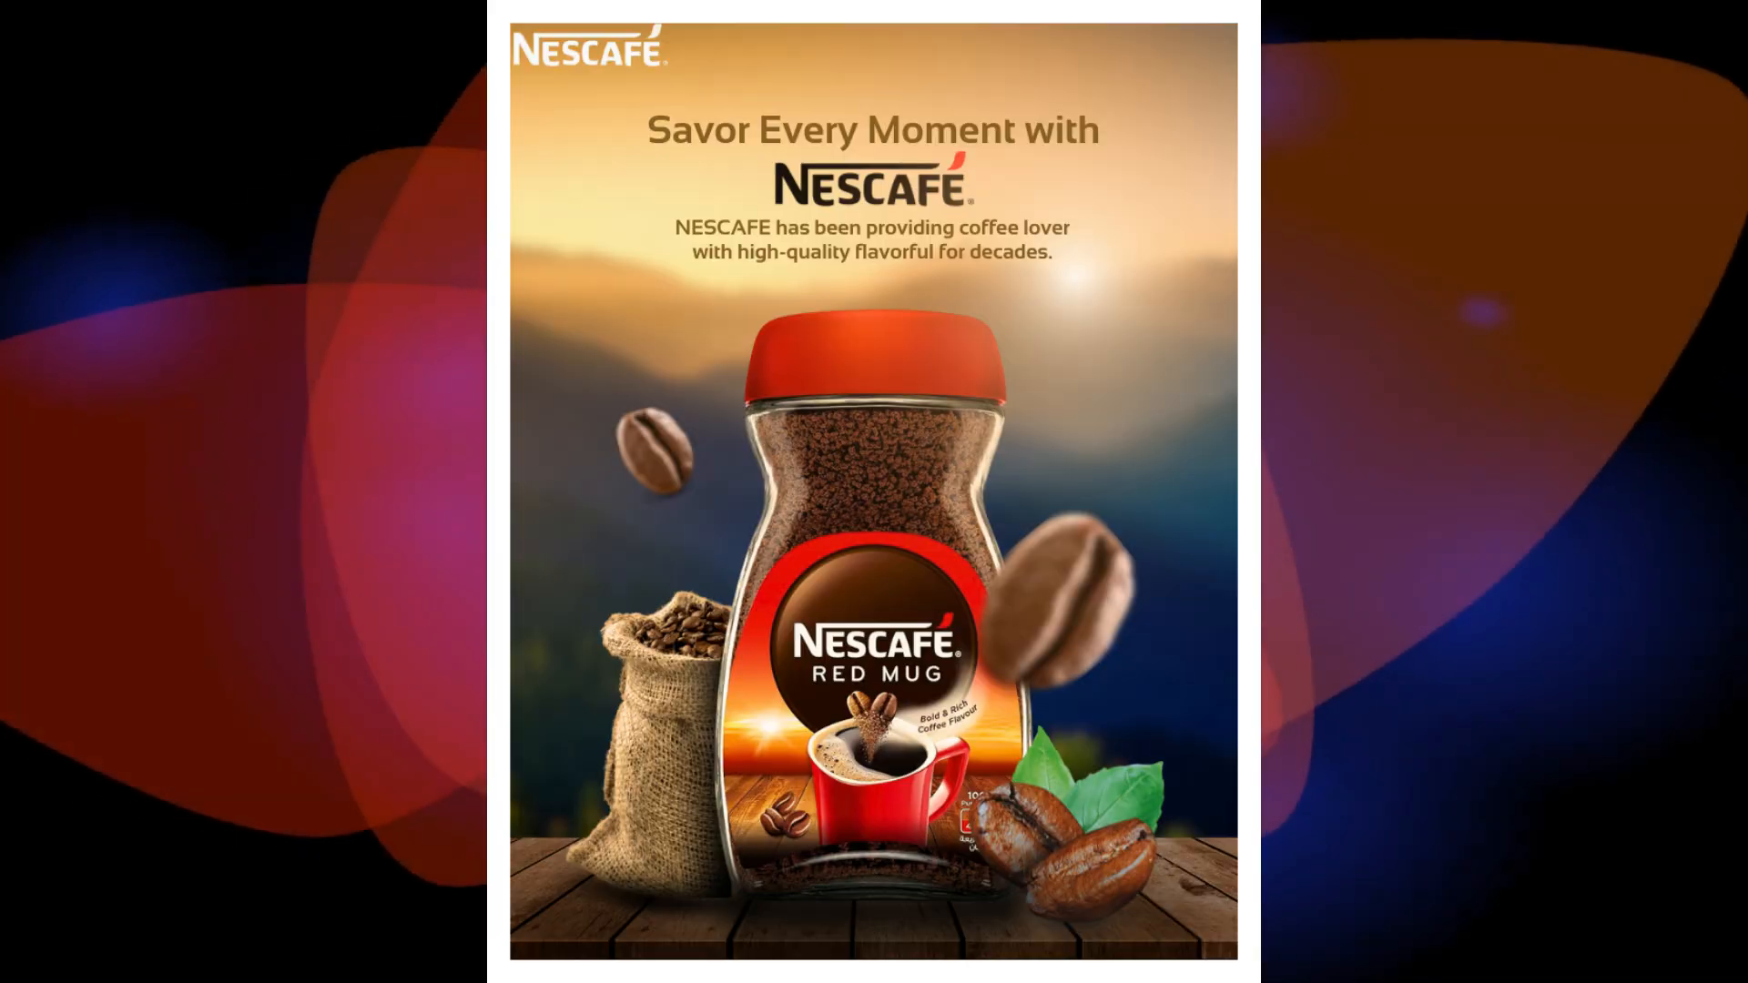